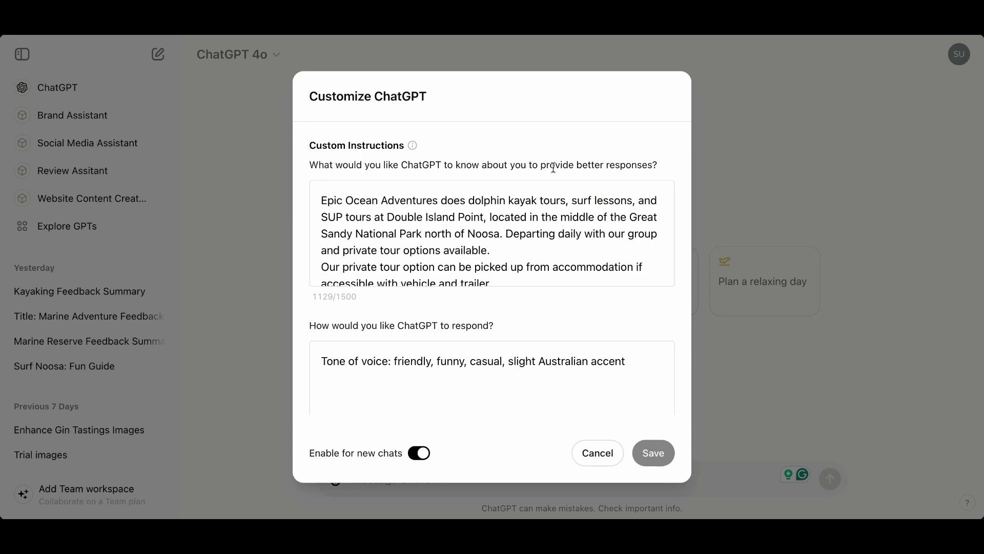
# - Read through the business description entered in the custom instructions about what ChatGPT should know
pyautogui.scroll(-3, 579, 232)
pyautogui.scroll(3, 579, 232)
pyautogui.scroll(-1, 451, 232)
pyautogui.scroll(-1, 451, 231)
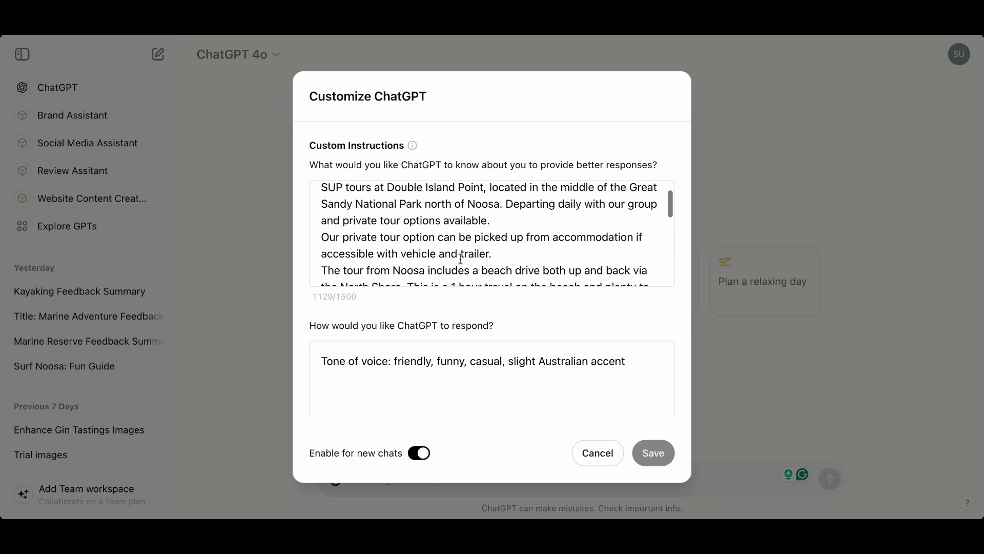
pyautogui.scroll(2, 460, 259)
pyautogui.scroll(-5, 461, 259)
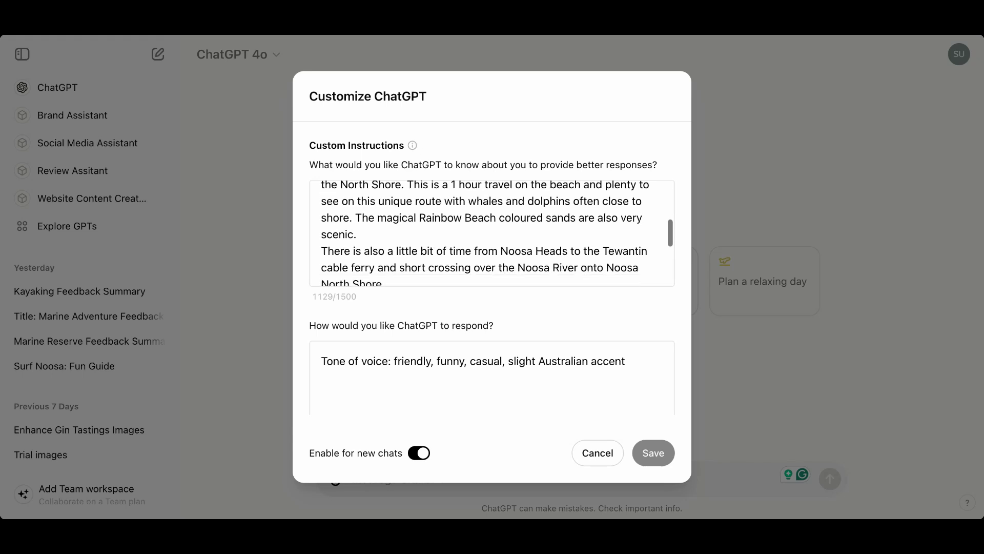
pyautogui.scroll(-2, 492, 233)
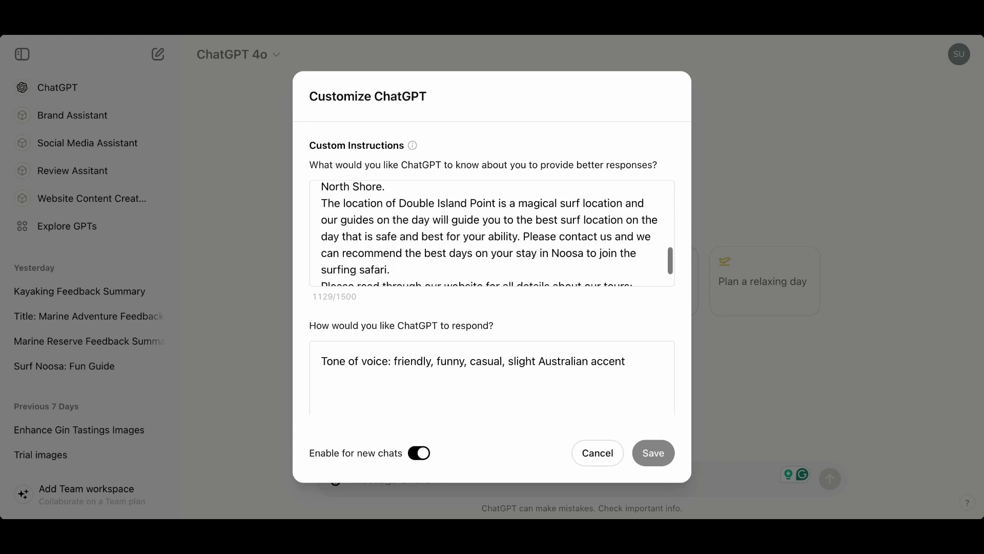
pyautogui.scroll(3, 470, 233)
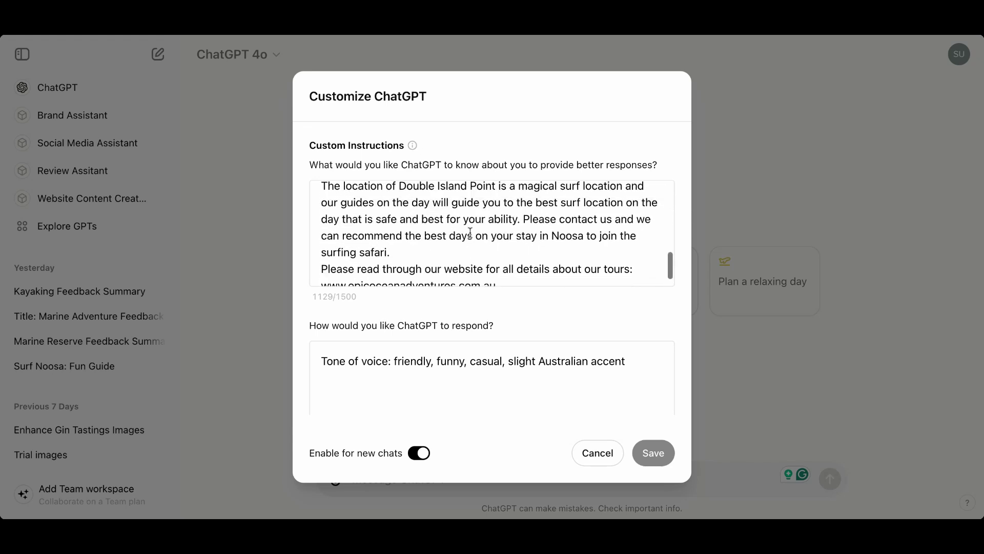
pyautogui.scroll(2, 470, 233)
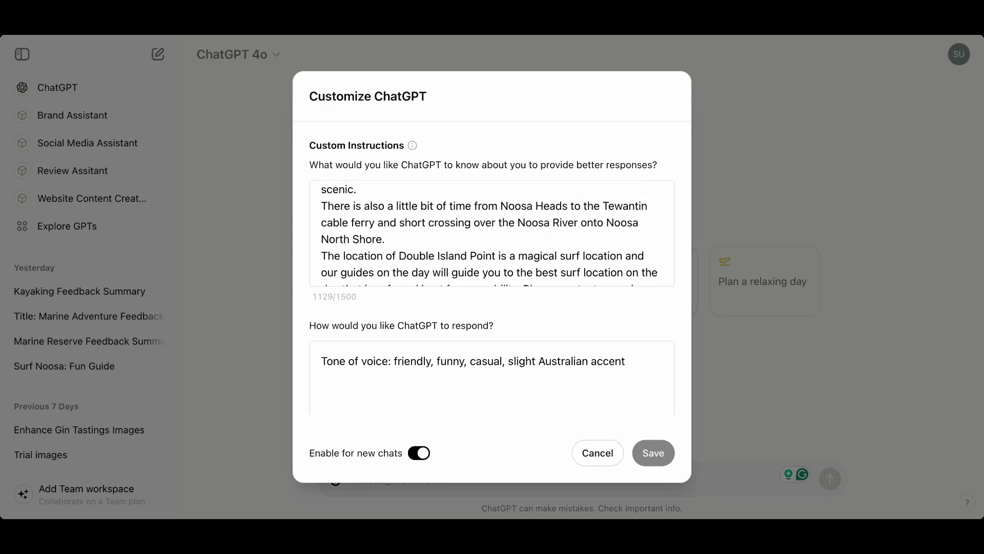
pyautogui.scroll(-2, 492, 234)
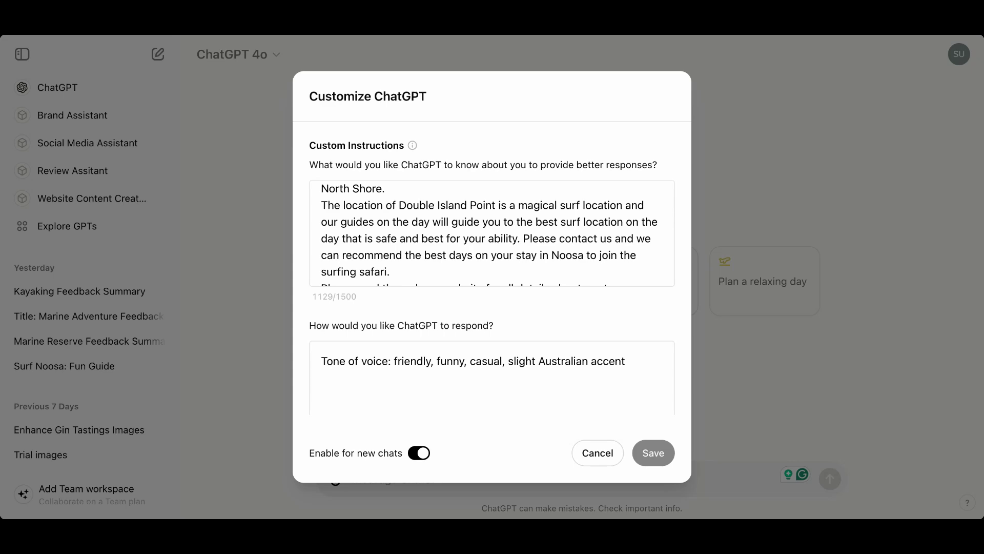
# - Highlight the 1500-character limit below the business description and place the cursor in the website address ending the description
pyautogui.moveTo(335, 297); pyautogui.dragTo(362, 302)
pyautogui.scroll(1, 389, 230)
pyautogui.scroll(5, 390, 230)
pyautogui.scroll(-1, 456, 228)
pyautogui.scroll(-5, 456, 227)
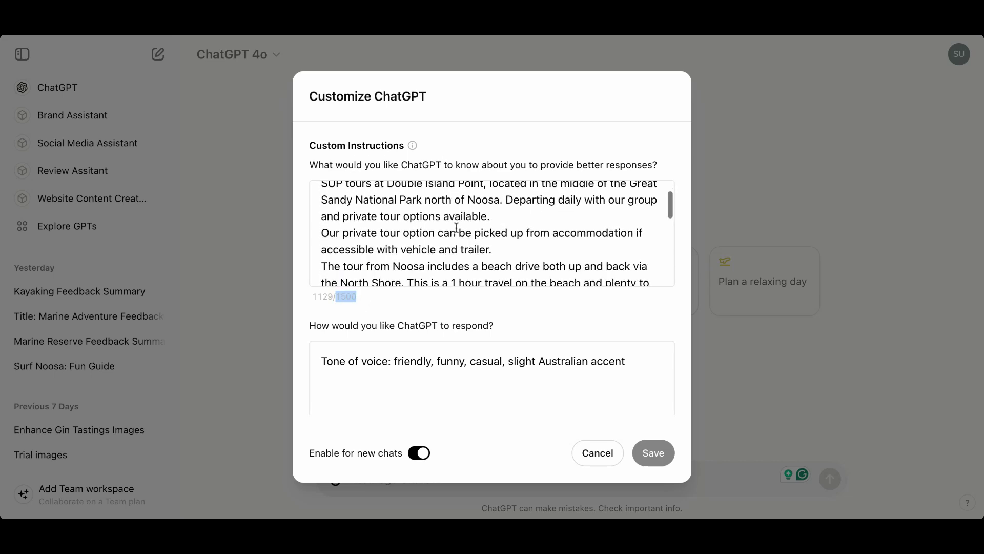
pyautogui.click(363, 266)
pyautogui.press('Right')
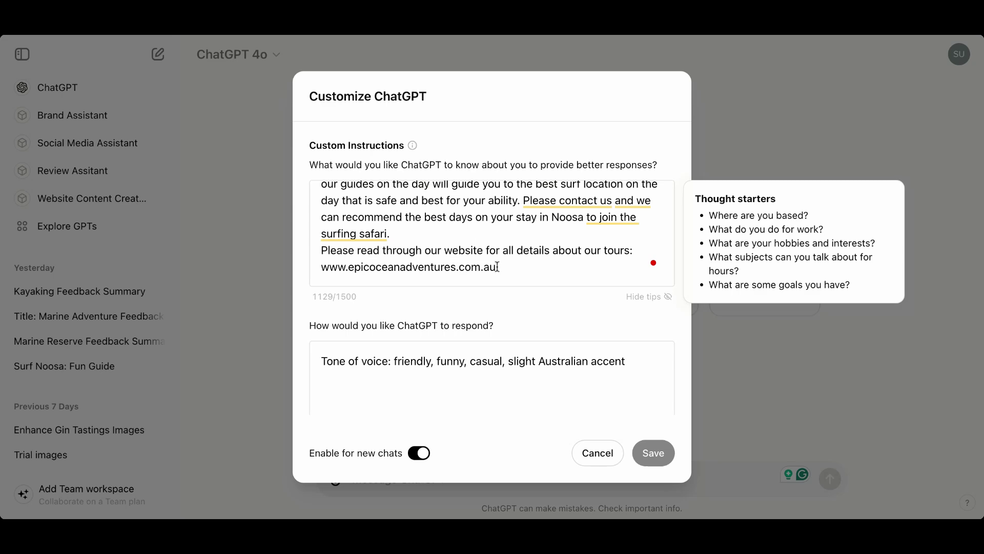
# - Review the tone-of-voice response instructions and the business description again, and close the custom instructions without saving
pyautogui.scroll(-1, 385, 262)
pyautogui.scroll(-4, 381, 374)
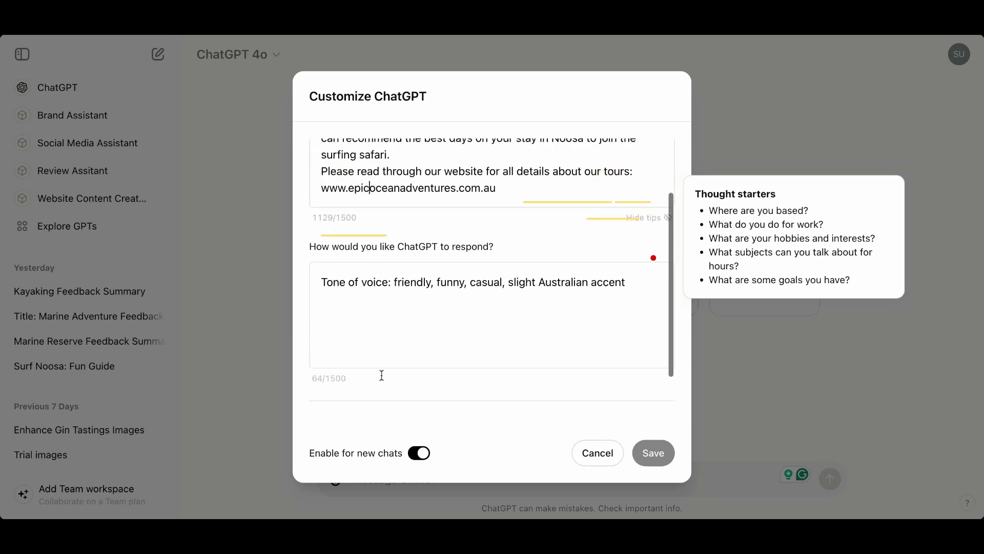
pyautogui.scroll(1, 351, 267)
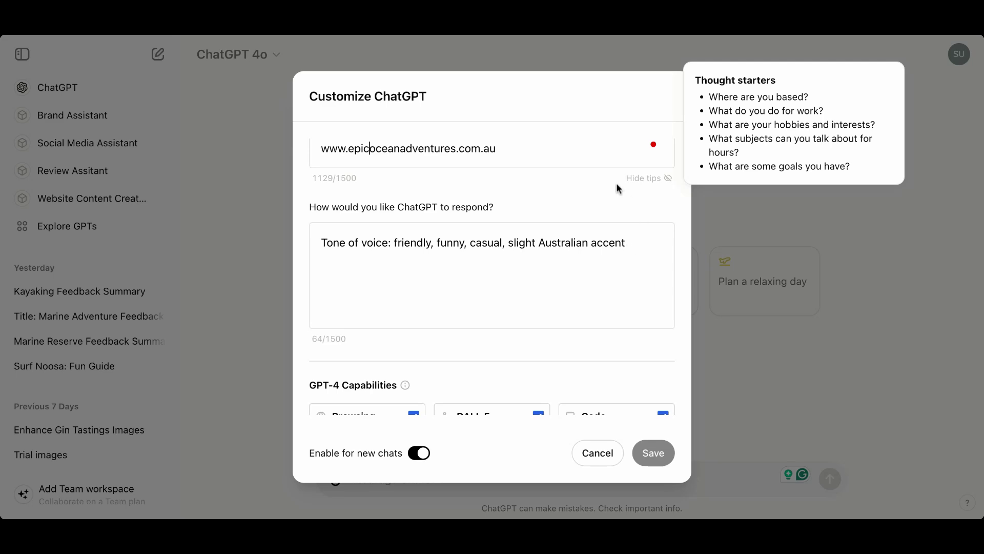
pyautogui.scroll(5, 564, 263)
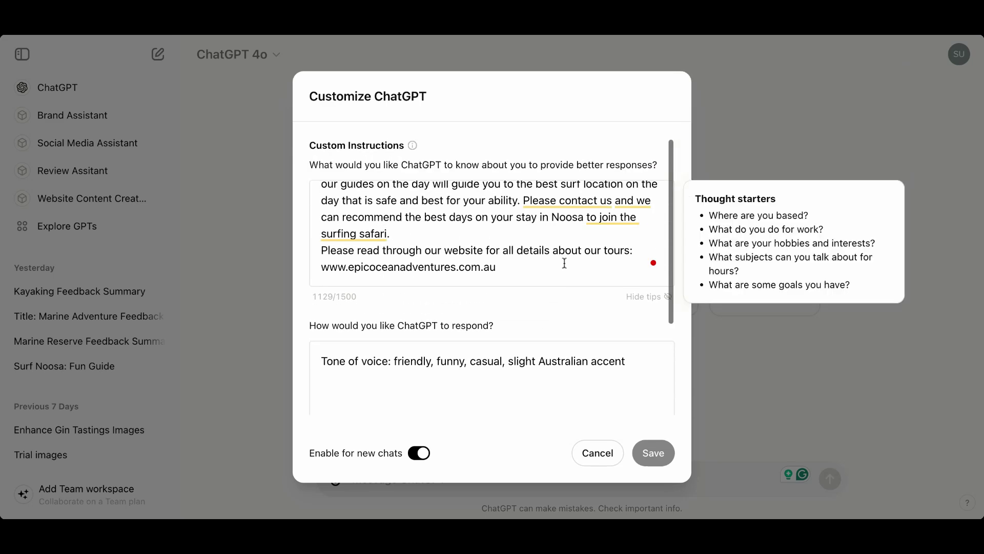
pyautogui.scroll(3, 558, 228)
pyautogui.scroll(5, 557, 228)
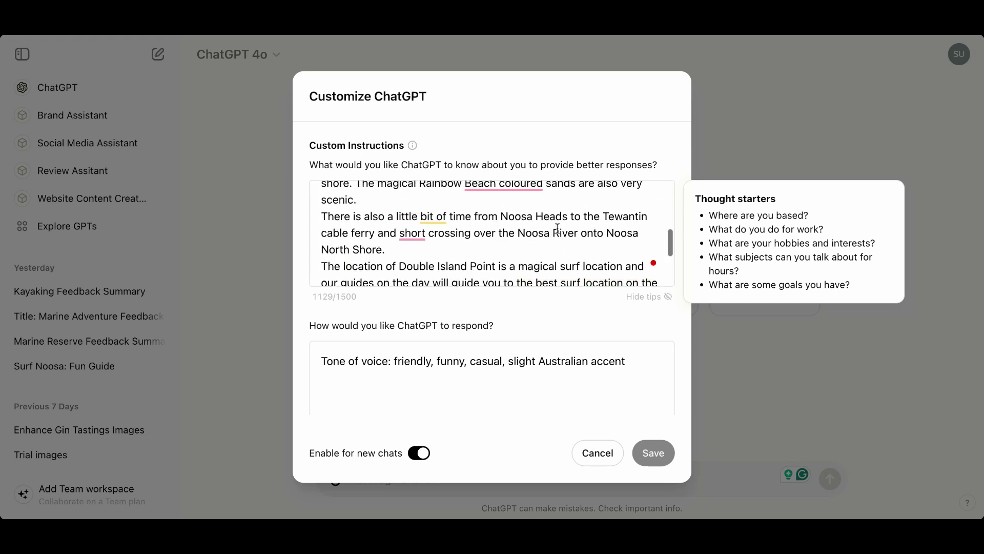
pyautogui.scroll(1, 558, 228)
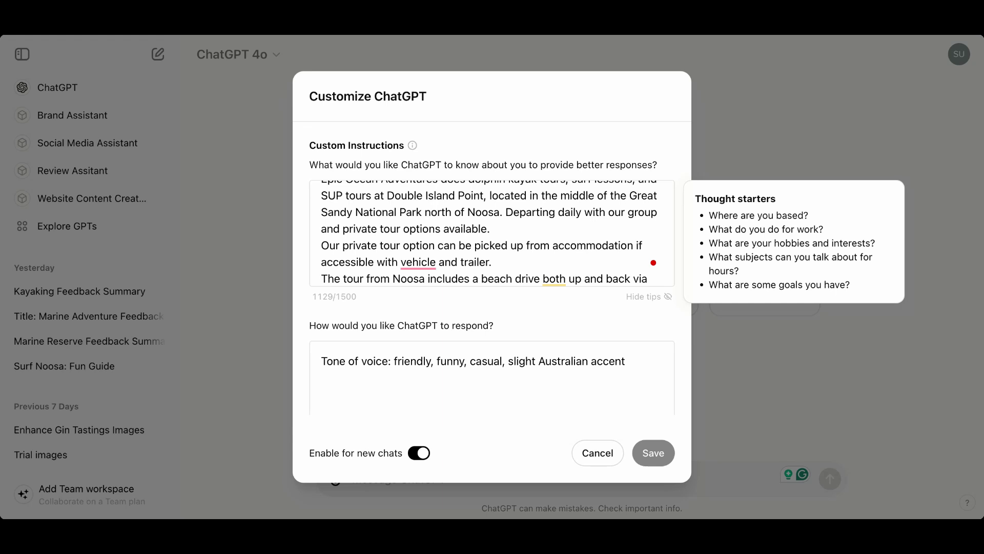
pyautogui.click(608, 462)
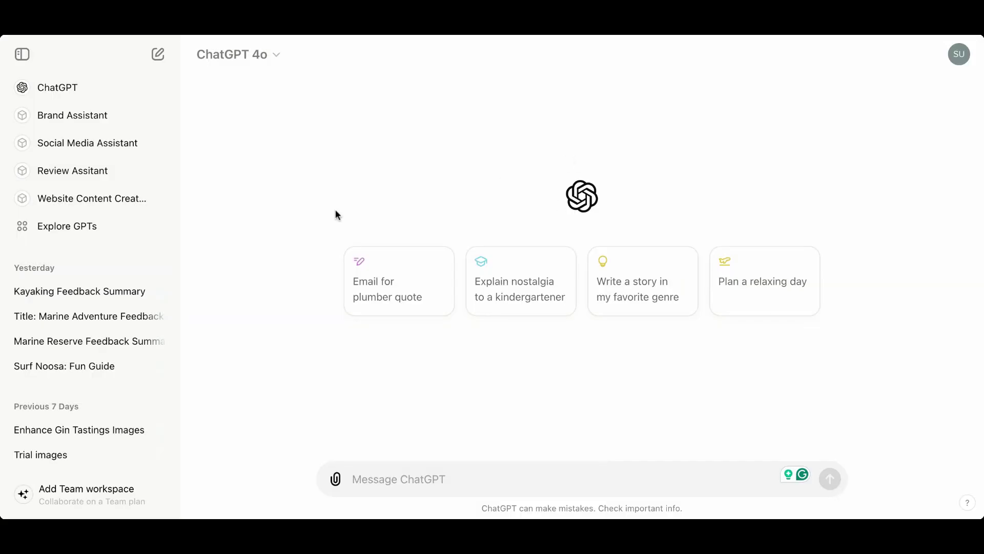
# - Open the Personalization settings to examine the custom instructions and Memory options
pyautogui.click(959, 55)
pyautogui.click(864, 193)
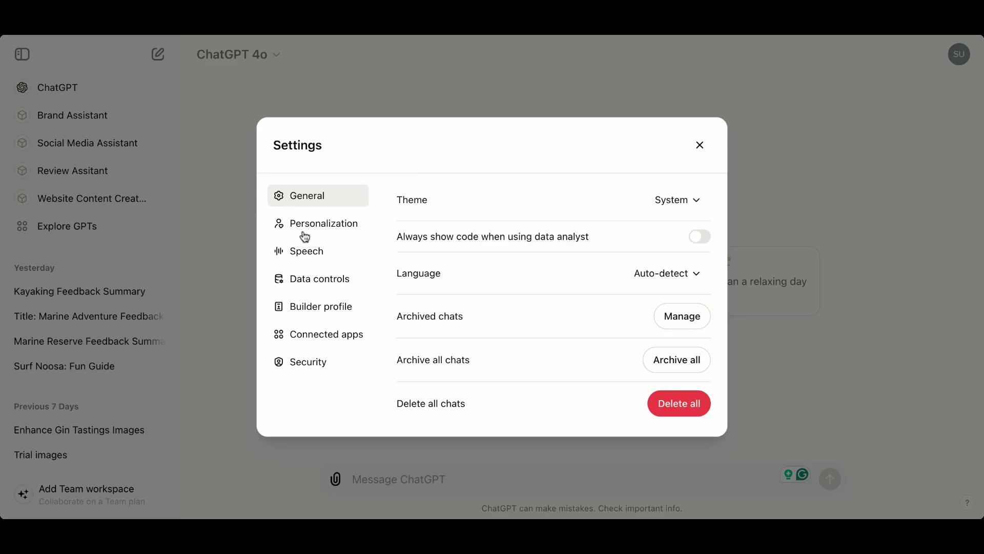
pyautogui.click(310, 225)
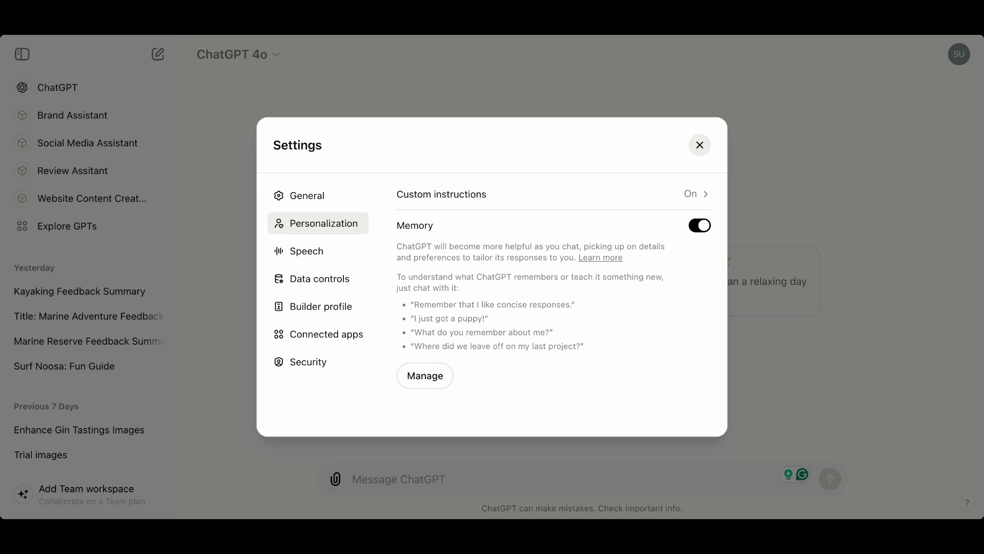
pyautogui.click(955, 37)
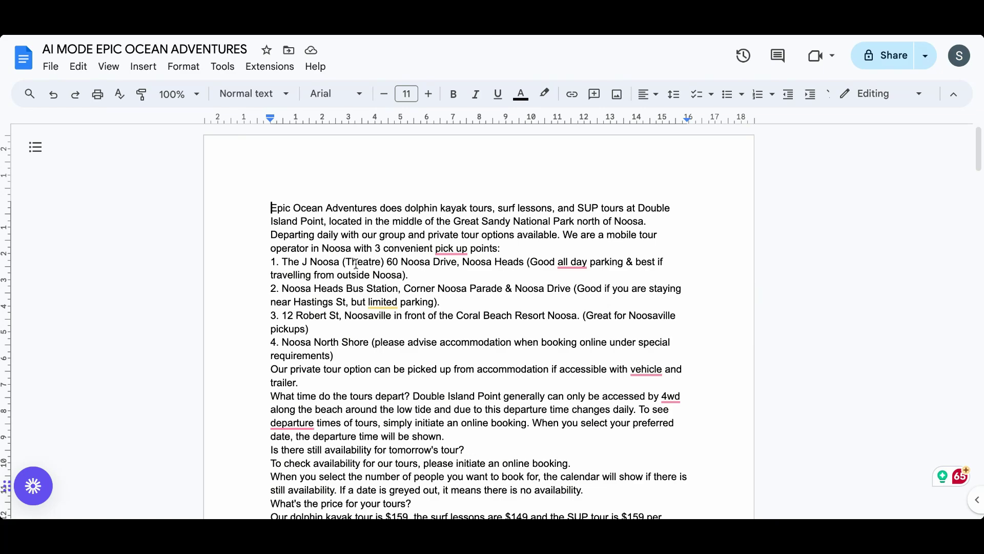
# - Look through the AI MODE EPIC OCEAN ADVENTURES document in Google Docs from the pick-up points to the closing website line
pyautogui.scroll(-4, 355, 264)
pyautogui.scroll(5, 356, 263)
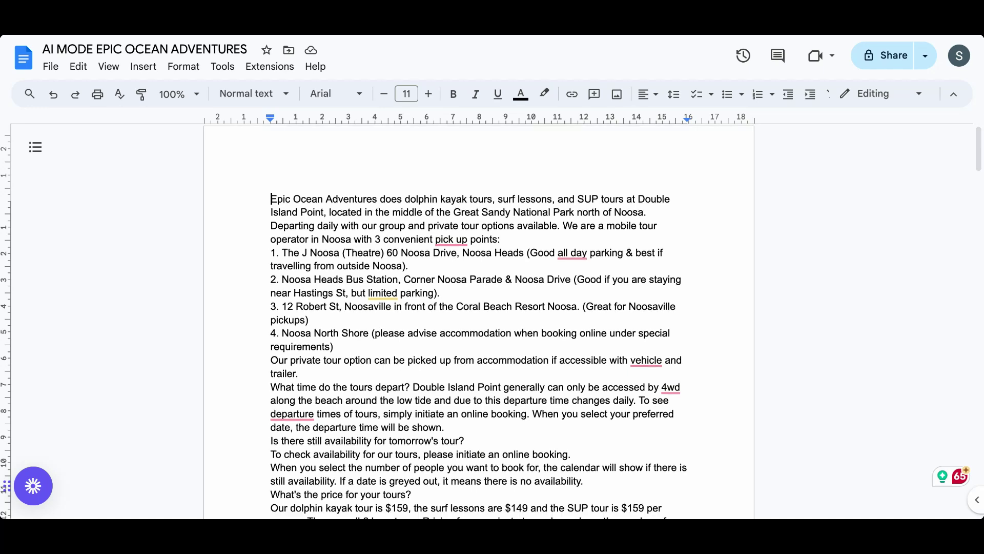
pyautogui.scroll(-1, 478, 322)
pyautogui.scroll(1, 479, 322)
pyautogui.scroll(-2, 478, 322)
pyautogui.scroll(2, 479, 322)
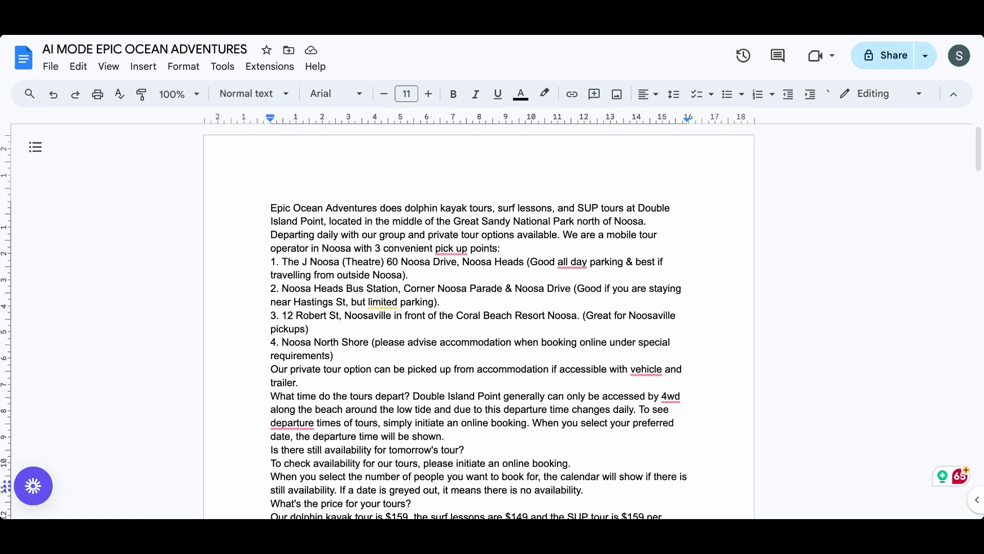
pyautogui.scroll(-20, 479, 322)
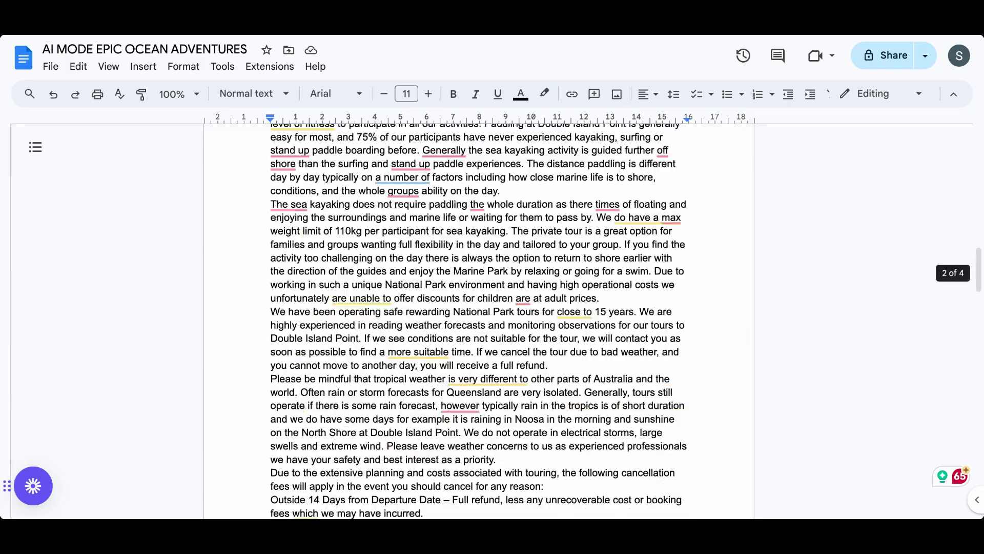
pyautogui.scroll(-20, 479, 322)
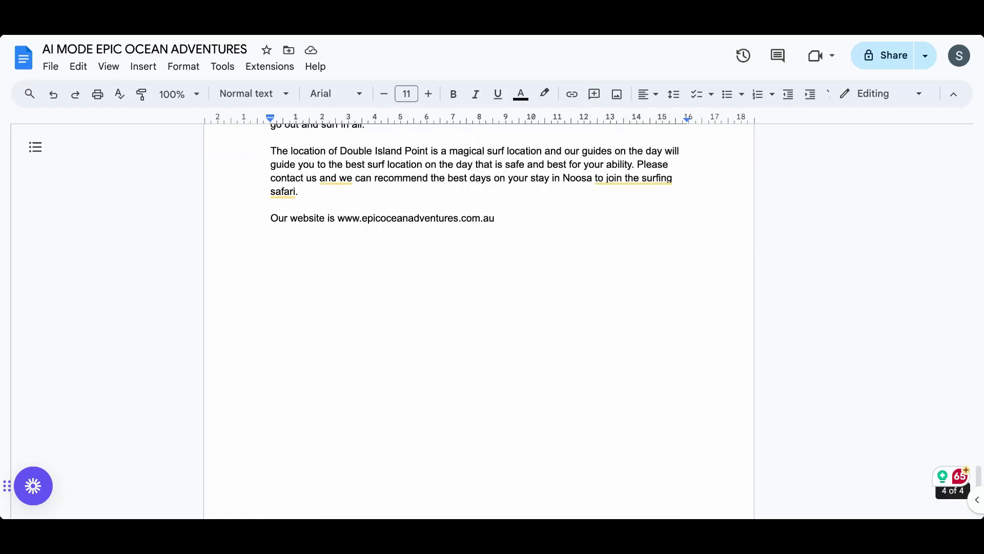
pyautogui.scroll(20, 479, 322)
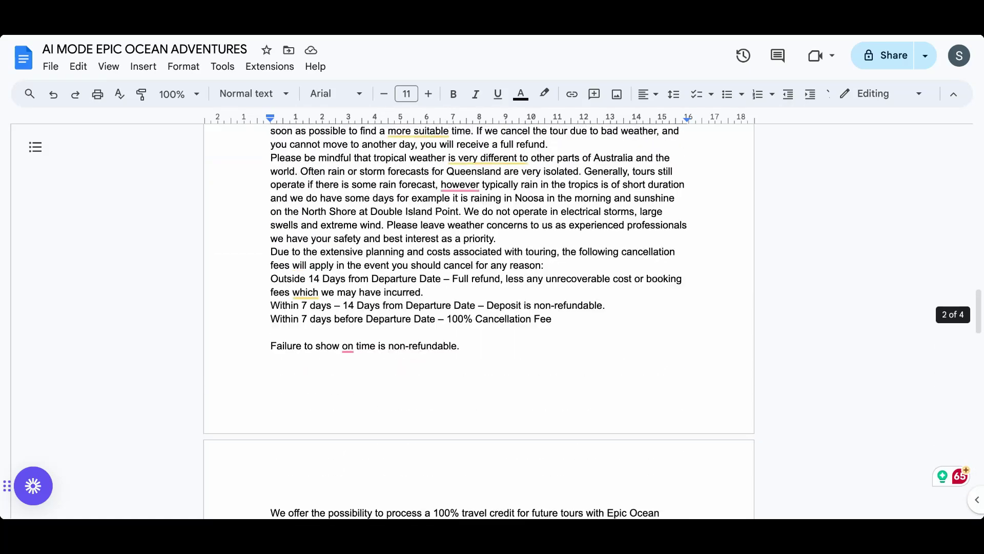
pyautogui.scroll(15, 386, 274)
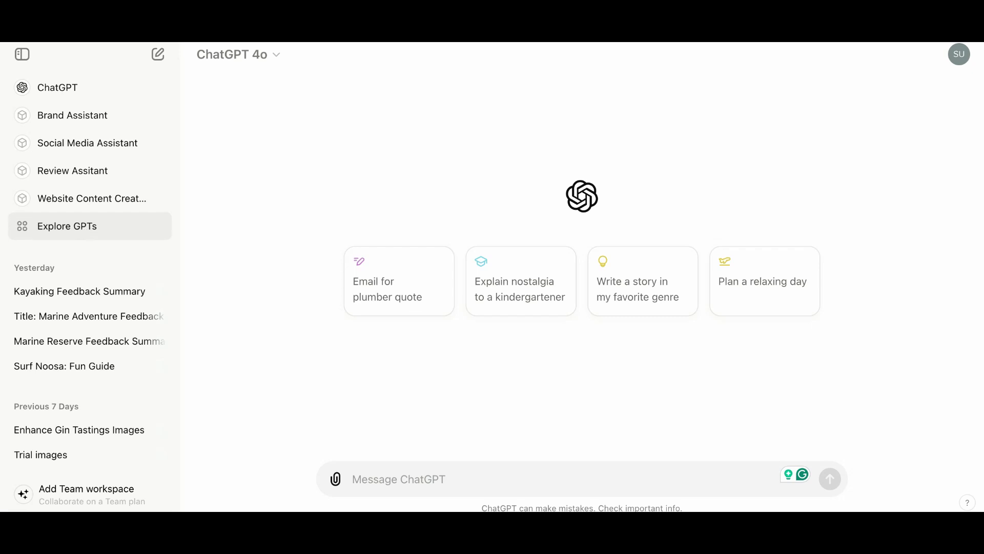
# - Open the GPT store in ChatGPT and browse the Featured and Trending custom GPTs
pyautogui.click(145, 229)
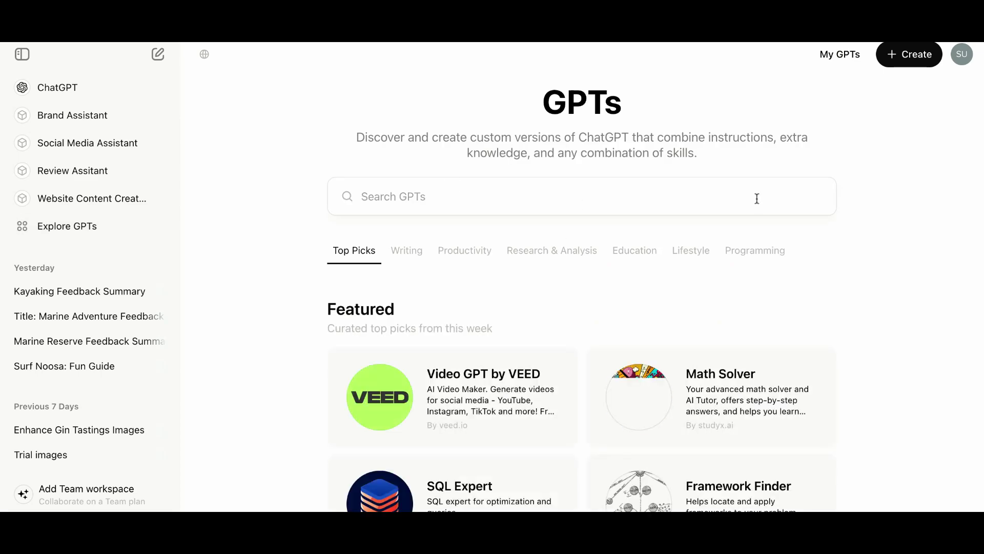
pyautogui.scroll(-3, 542, 377)
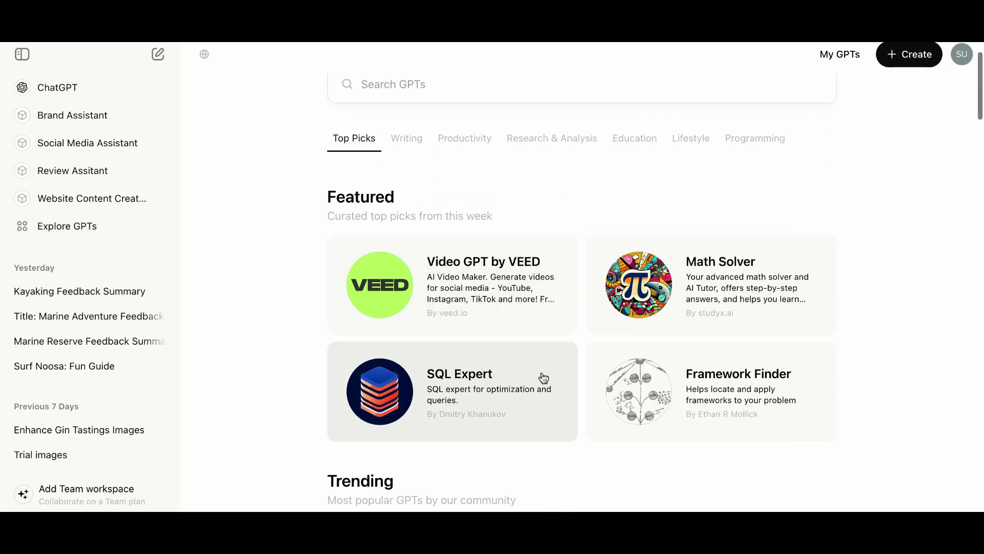
pyautogui.scroll(3, 542, 378)
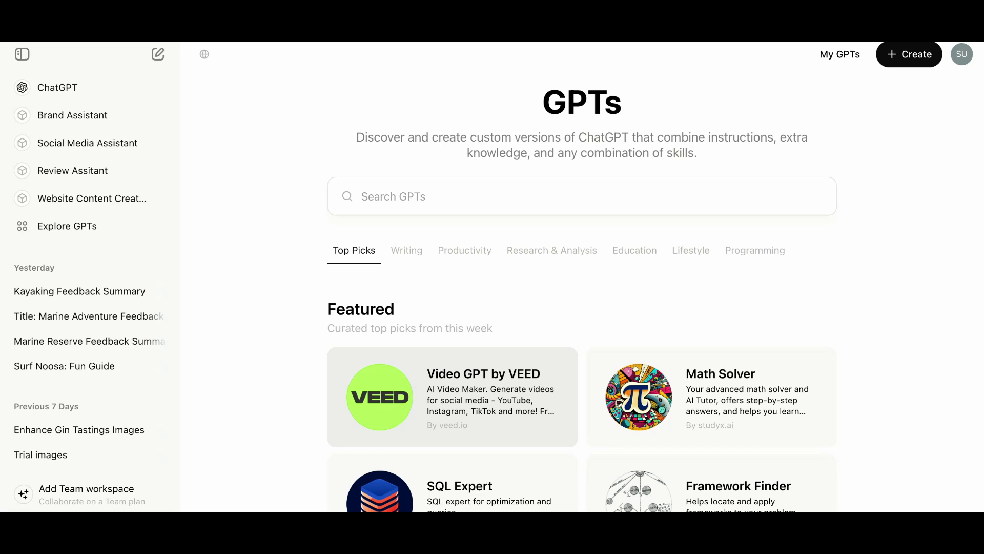
pyautogui.scroll(-2, 590, 287)
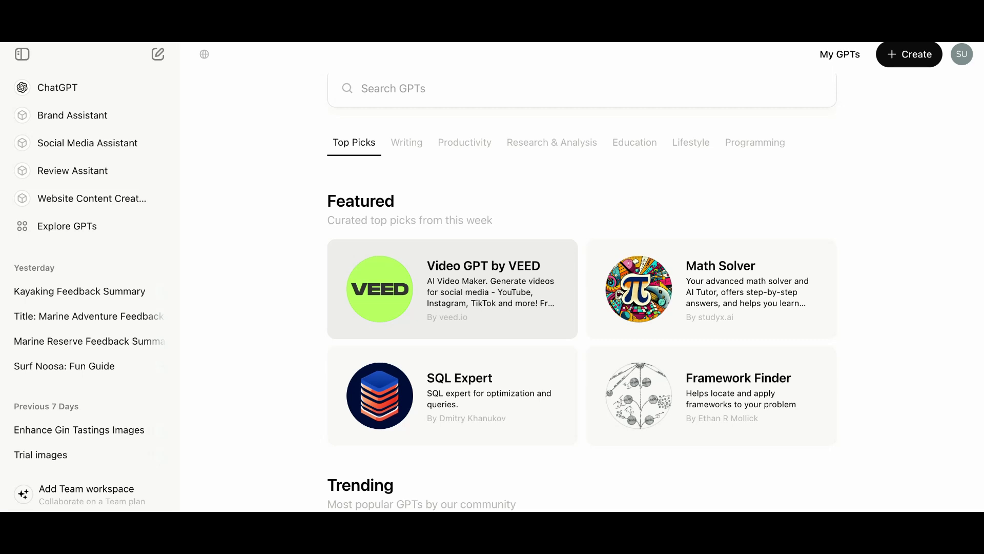
pyautogui.scroll(-3, 493, 293)
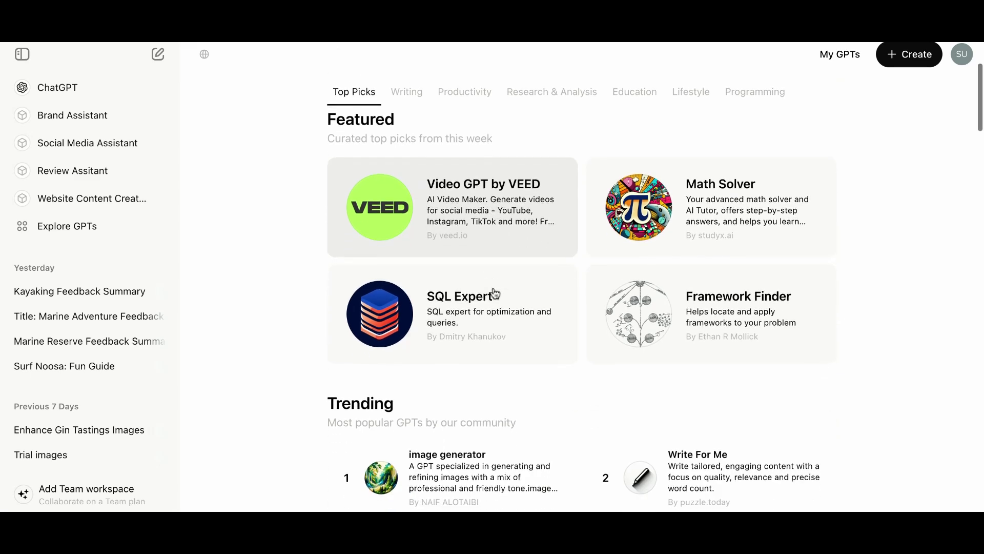
pyautogui.scroll(-2, 495, 293)
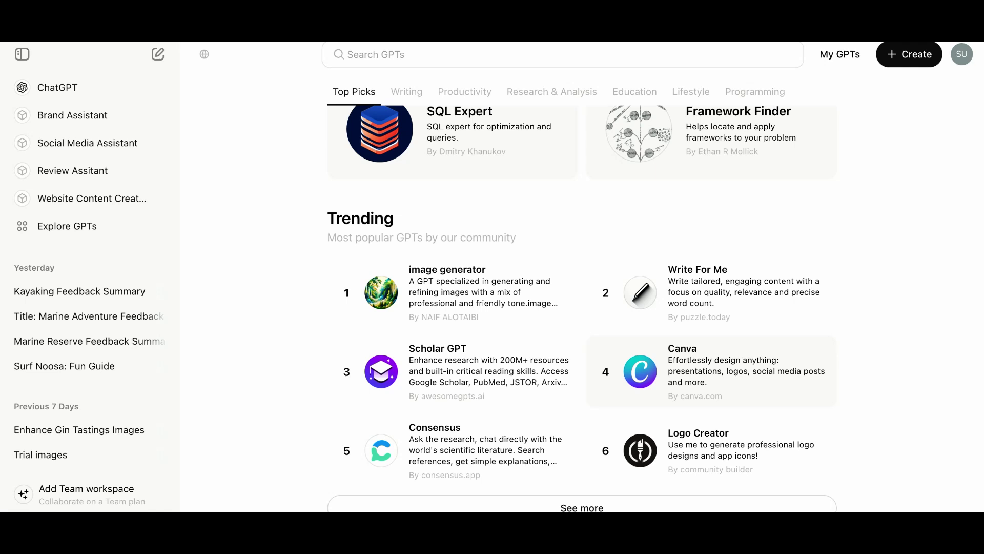
pyautogui.scroll(-1, 709, 342)
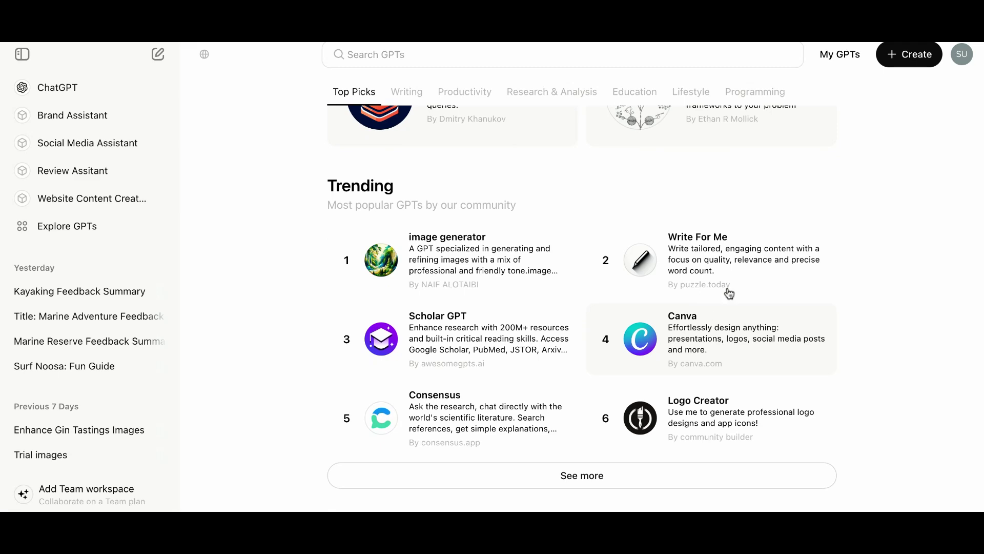
pyautogui.scroll(-4, 677, 367)
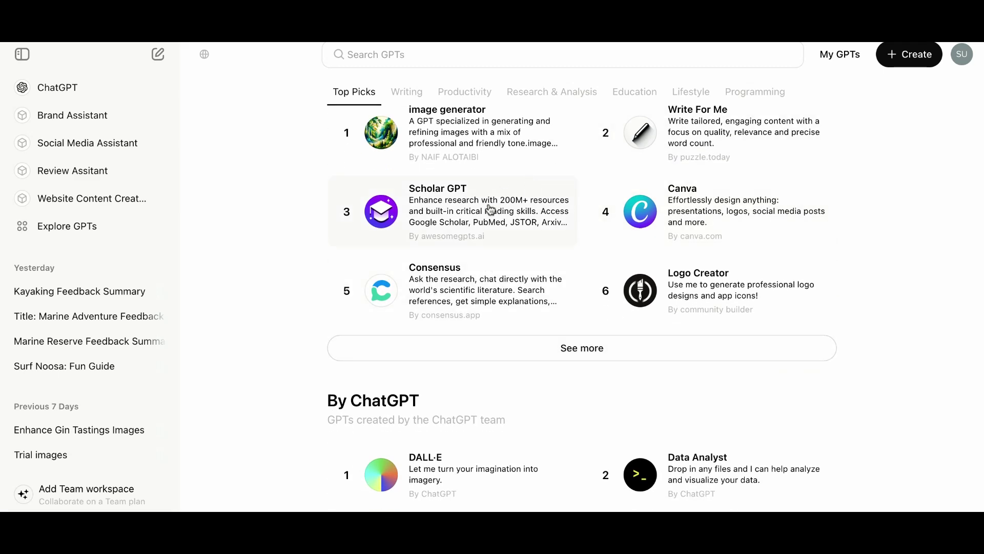
pyautogui.scroll(-4, 482, 388)
pyautogui.scroll(-2, 482, 388)
pyautogui.scroll(6, 554, 263)
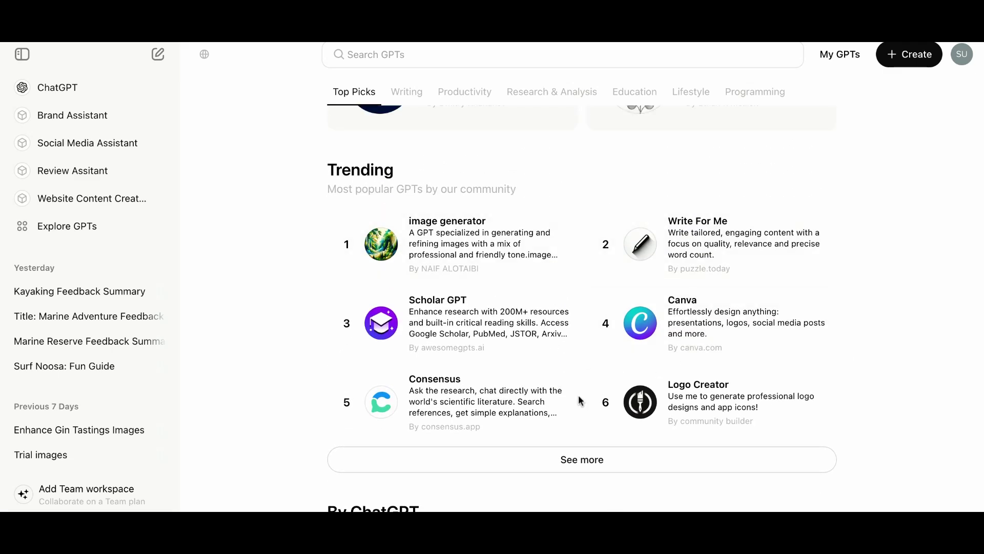
# - Browse the GPTs made by the ChatGPT team and those in the Writing and Productivity categories
pyautogui.scroll(-3, 581, 401)
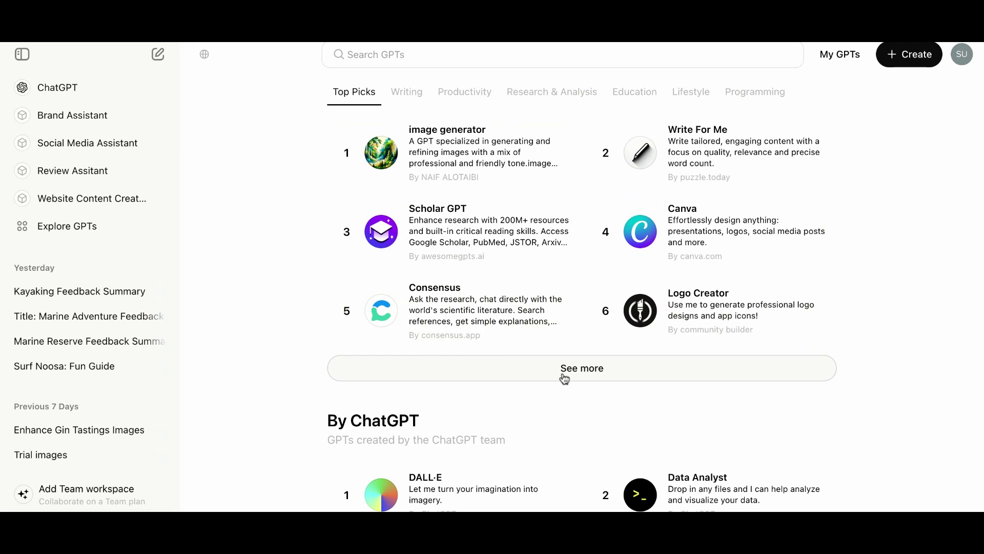
pyautogui.scroll(-2, 569, 317)
pyautogui.scroll(-3, 568, 317)
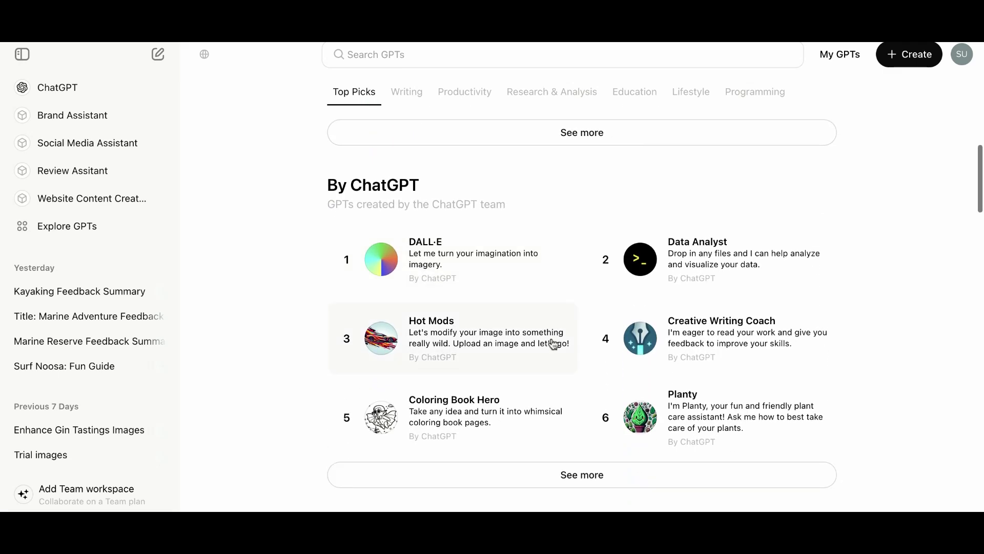
pyautogui.scroll(-1, 523, 418)
pyautogui.scroll(-1, 520, 417)
pyautogui.scroll(1, 520, 417)
pyautogui.scroll(-4, 523, 380)
pyautogui.scroll(-5, 641, 439)
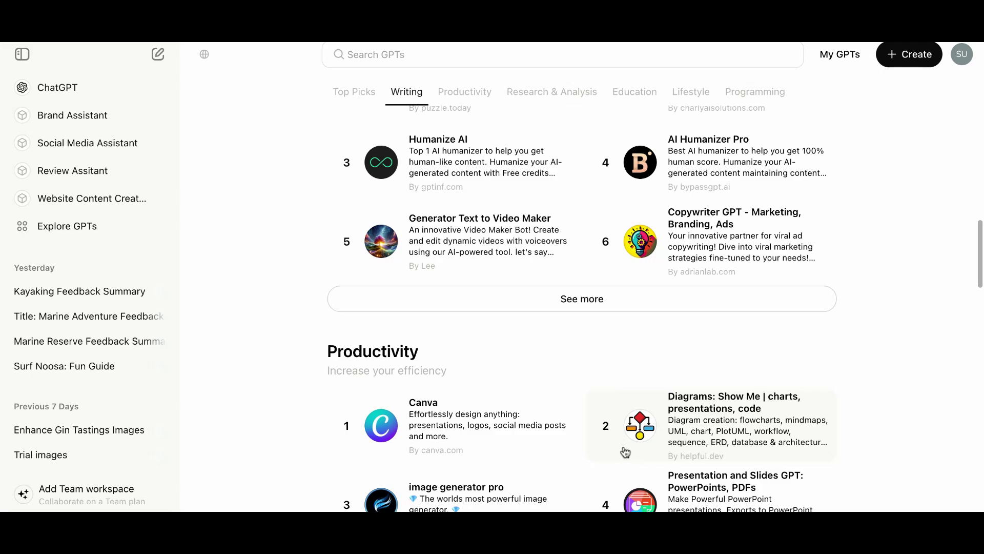
# - Return to the start of the GPT store and look over the Featured and Trending GPTs once more
pyautogui.scroll(-3, 625, 452)
pyautogui.scroll(10, 556, 386)
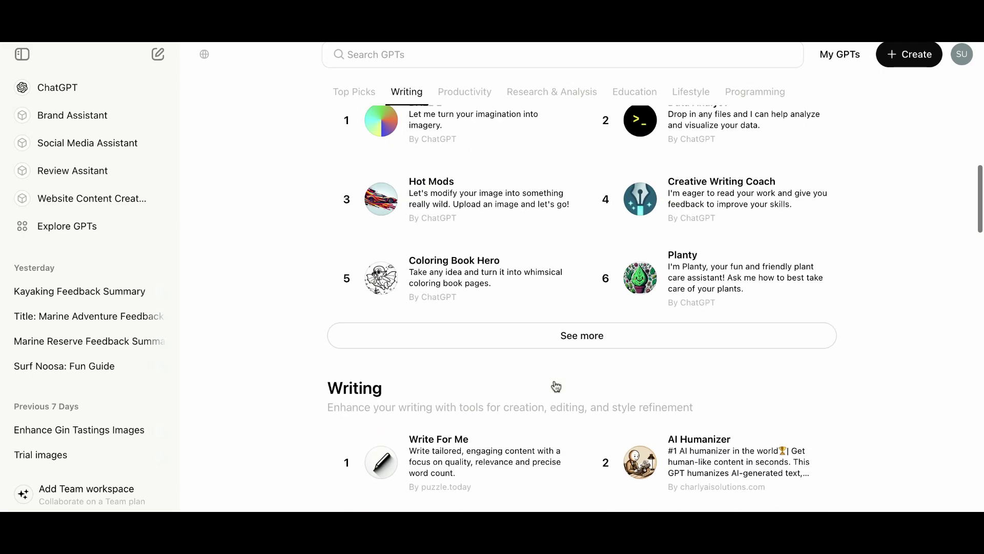
pyautogui.scroll(15, 556, 386)
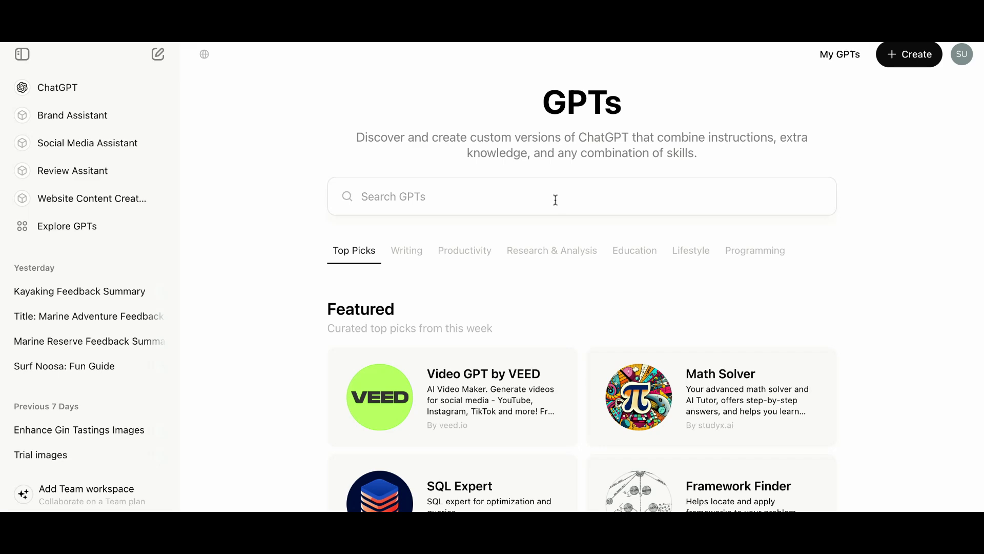
pyautogui.scroll(-7, 586, 356)
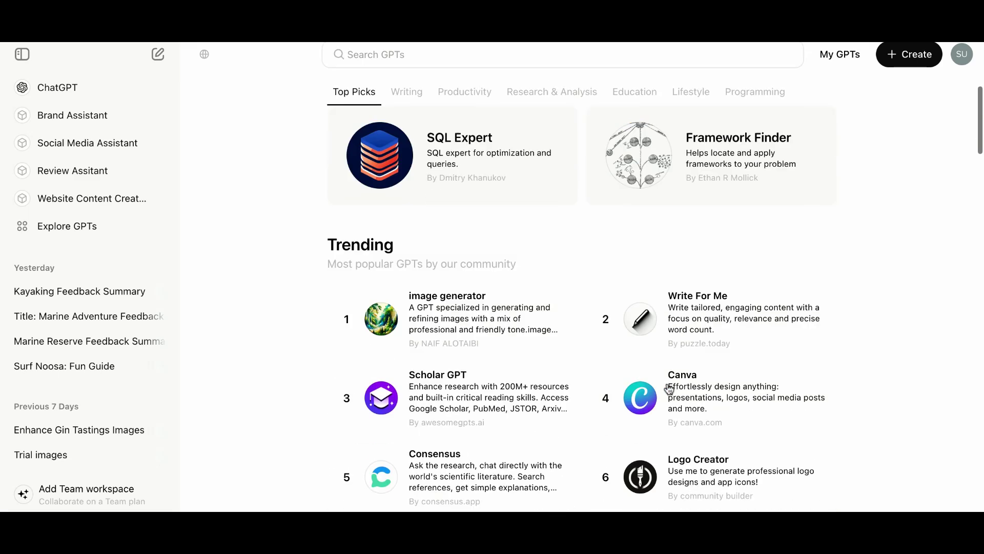
pyautogui.scroll(7, 624, 235)
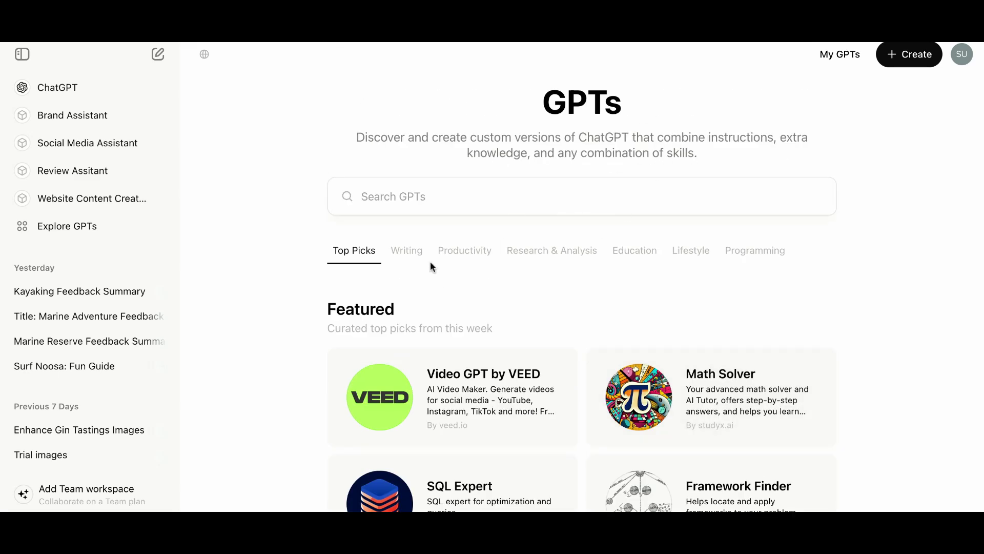
# - Start a new GPT and compare its conversational Create mode with its Configure form
pyautogui.click(910, 63)
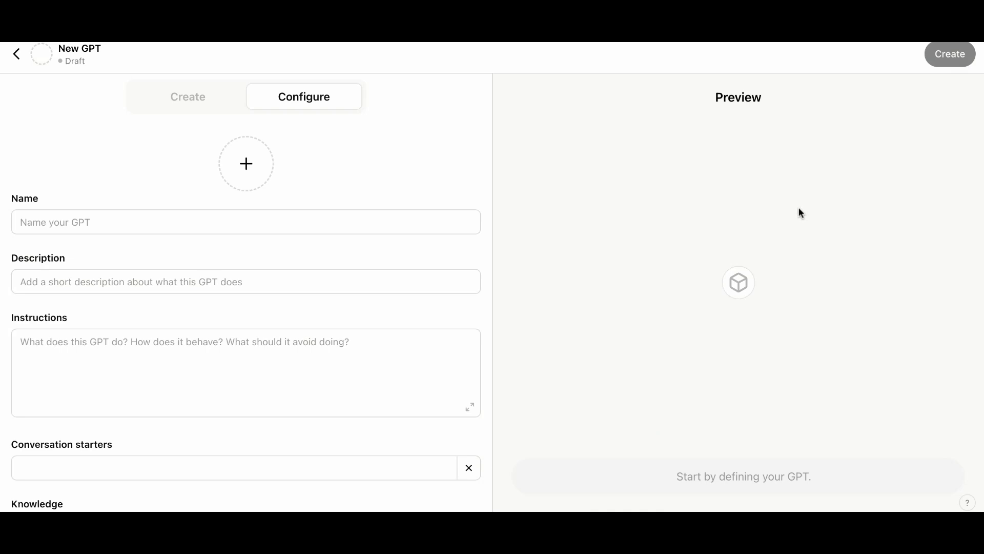
pyautogui.click(187, 99)
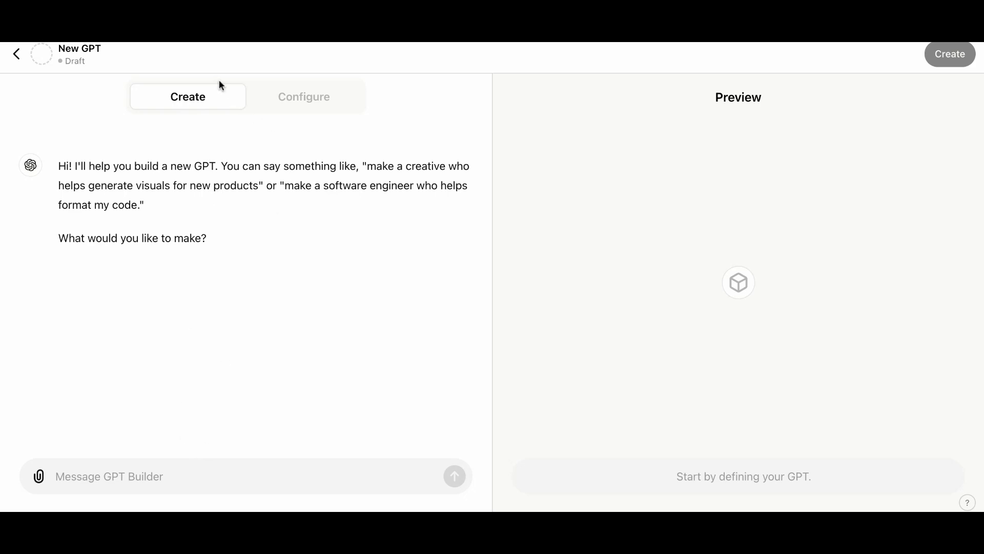
pyautogui.click(311, 102)
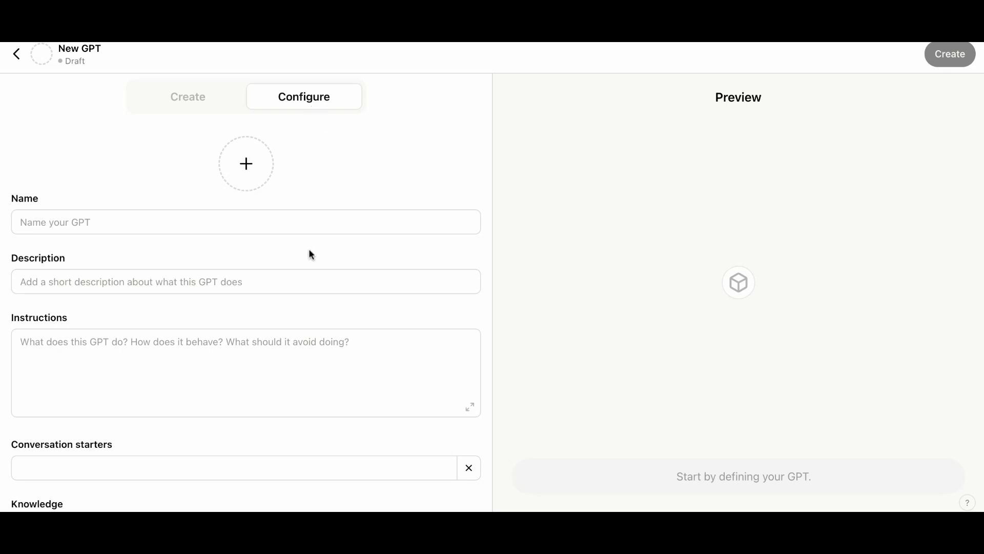
# - Examine the new GPT's configuration form from the Name, Description and Instructions fields through Conversation starters, Knowledge and Capabilities
pyautogui.scroll(-1, 310, 241)
pyautogui.click(102, 196)
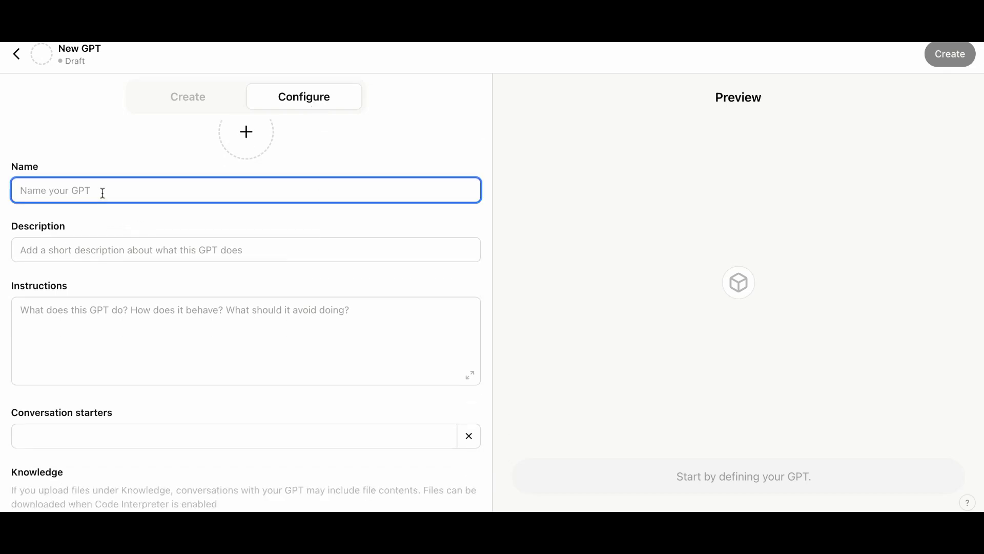
pyautogui.scroll(-3, 137, 278)
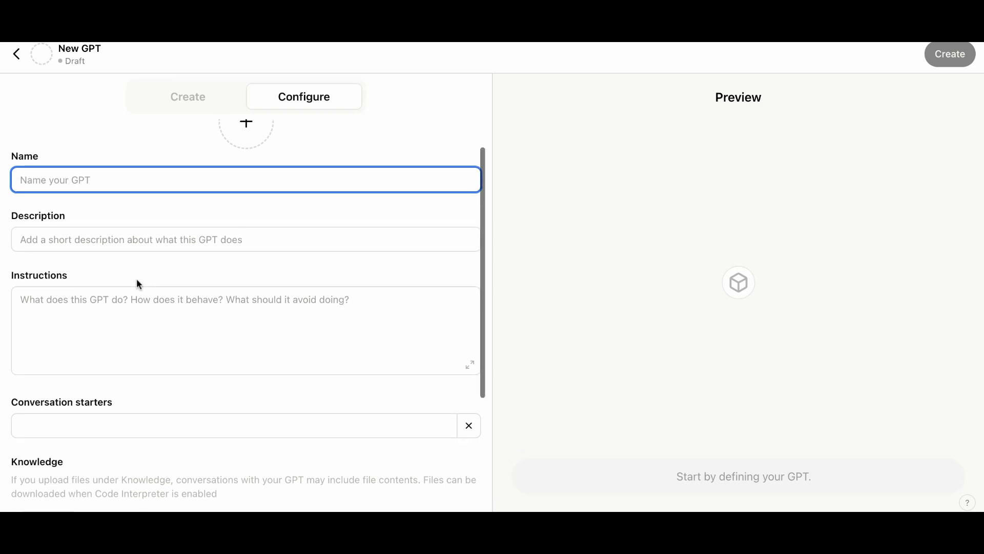
pyautogui.scroll(2, 180, 266)
pyautogui.scroll(-3, 180, 267)
pyautogui.scroll(-1, 246, 307)
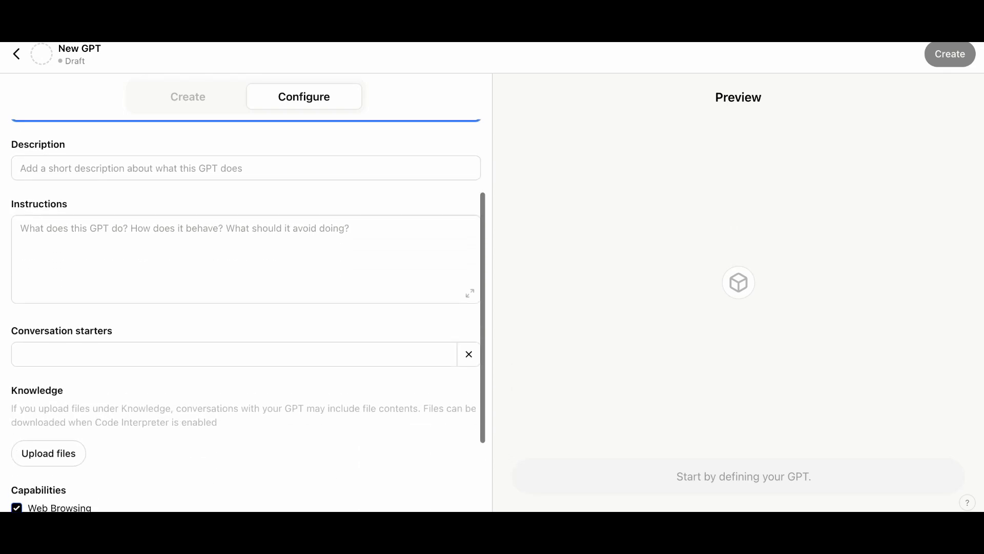
pyautogui.scroll(3, 413, 189)
pyautogui.scroll(-1, 188, 243)
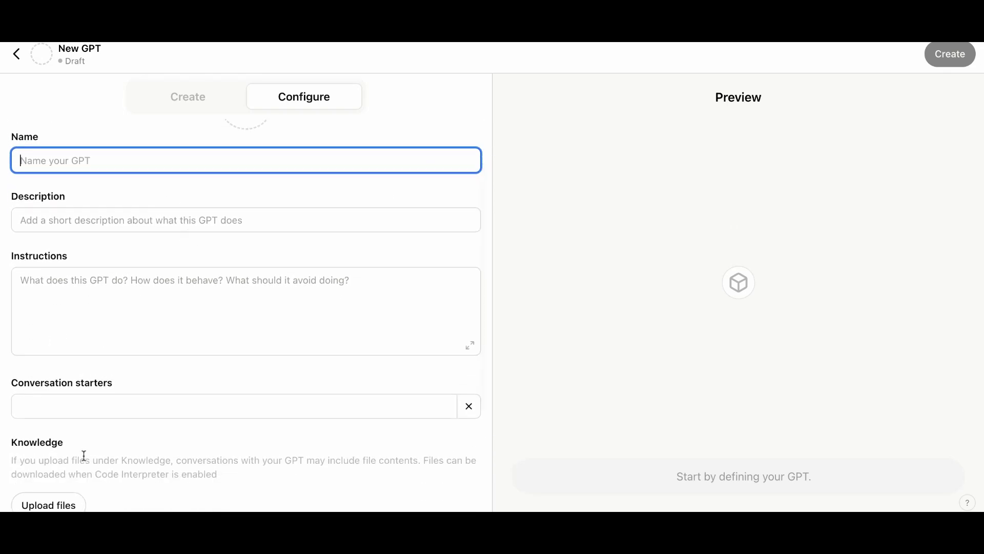
pyautogui.scroll(-3, 84, 455)
pyautogui.scroll(4, 266, 285)
pyautogui.scroll(1, 266, 285)
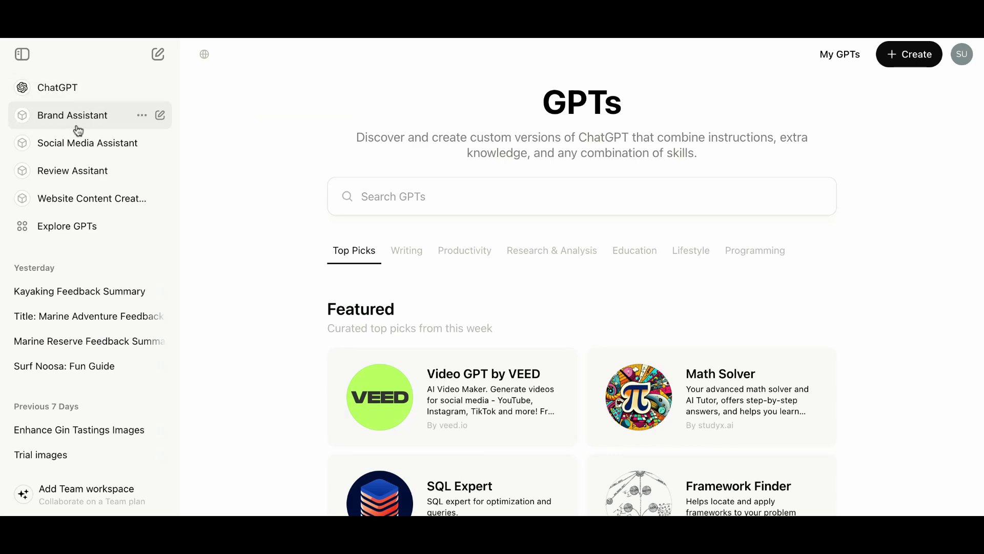
# - Open the existing Brand Assistant GPT and bring up its configuration for editing
pyautogui.click(107, 122)
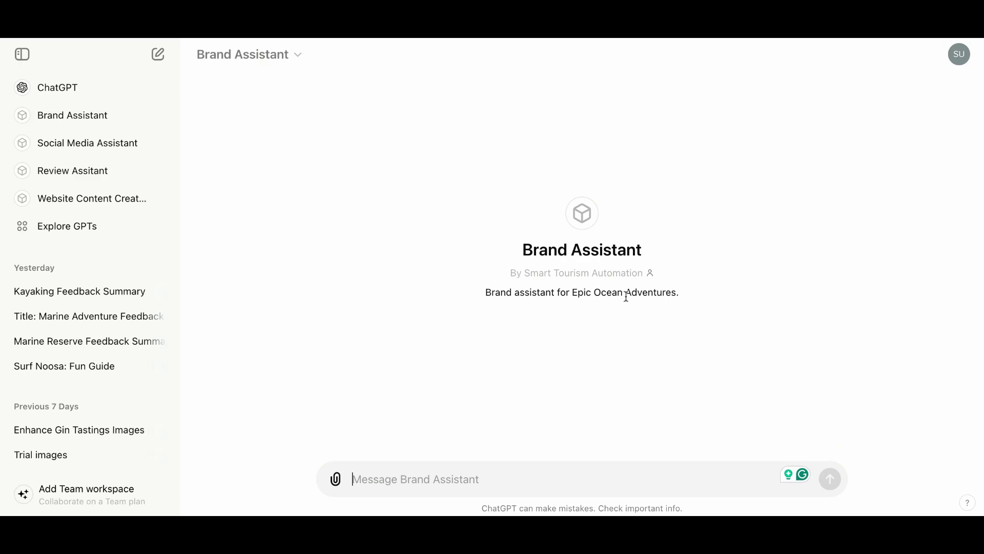
pyautogui.click(302, 60)
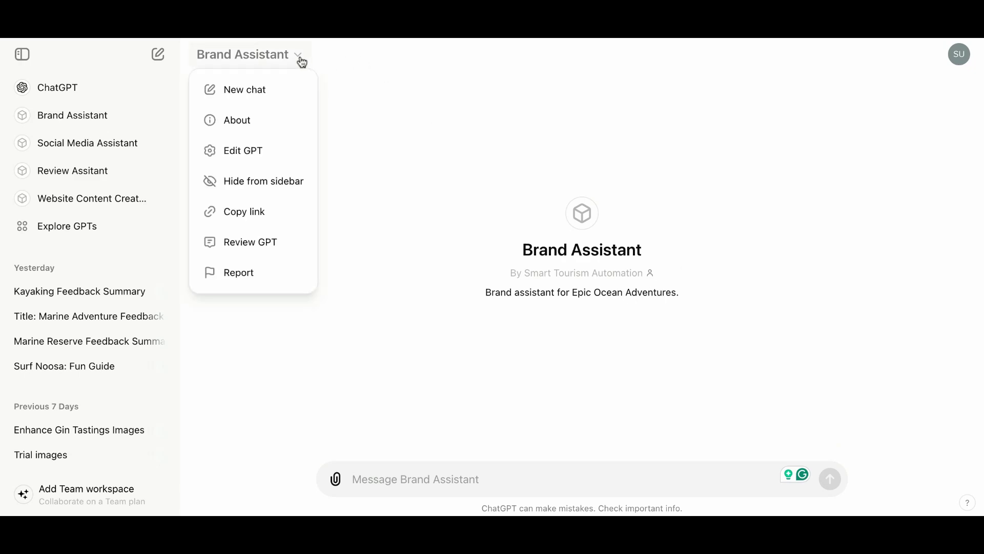
pyautogui.click(265, 152)
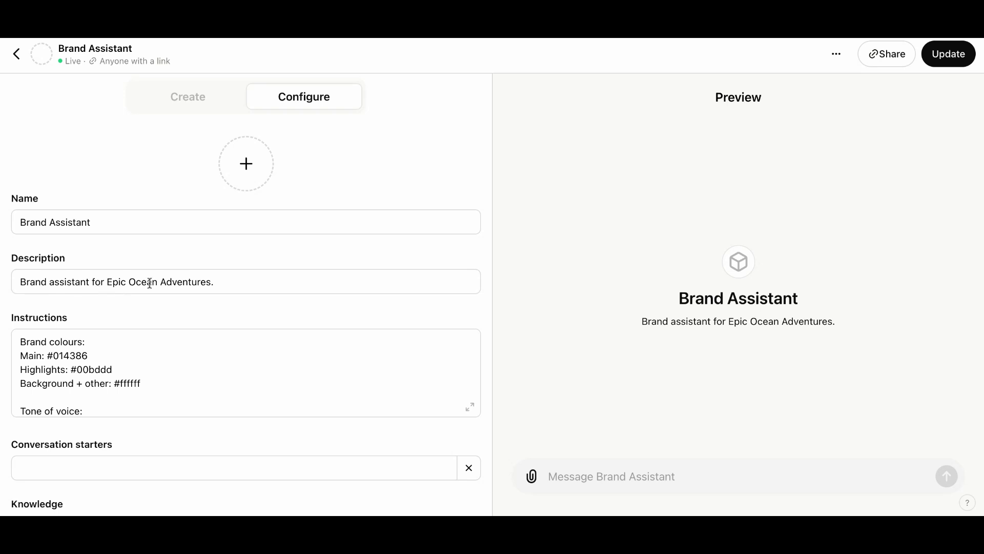
# - Read the Brand Assistant's instructions covering brand colours, tone of voice and image enhancement
pyautogui.scroll(-1, 150, 374)
pyautogui.scroll(1, 149, 373)
pyautogui.scroll(-2, 117, 377)
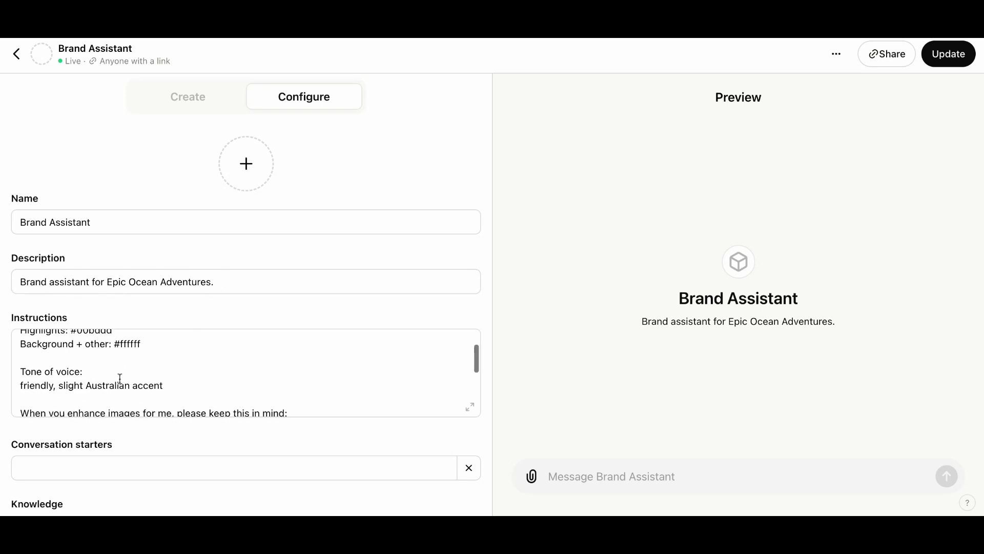
pyautogui.scroll(-3, 145, 373)
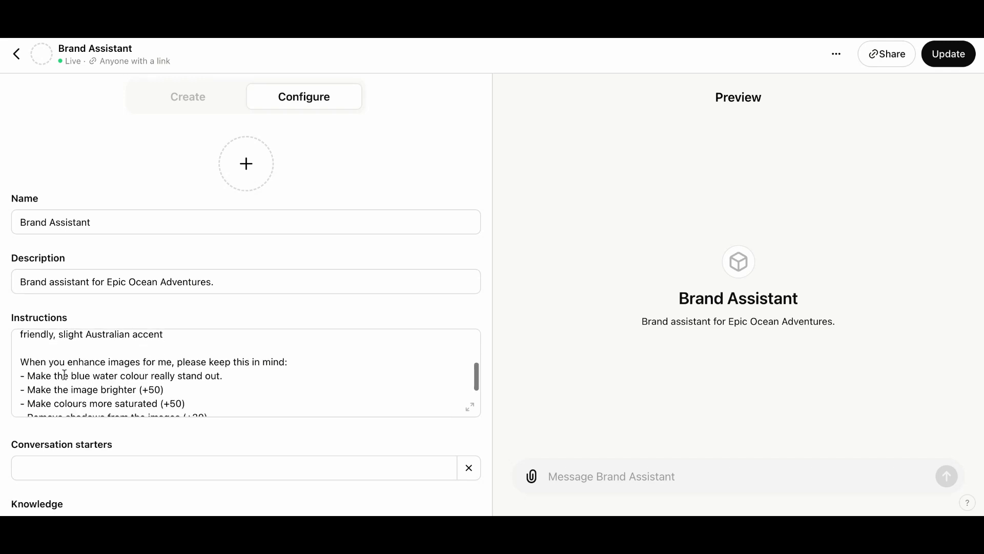
pyautogui.scroll(-1, 54, 368)
pyautogui.scroll(2, 55, 368)
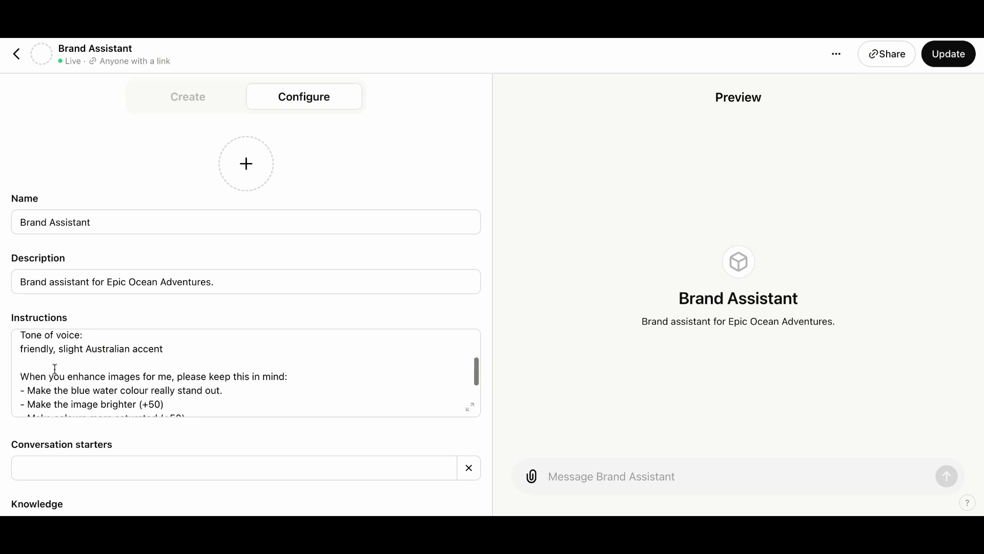
pyautogui.scroll(1, 132, 360)
pyautogui.scroll(-2, 133, 359)
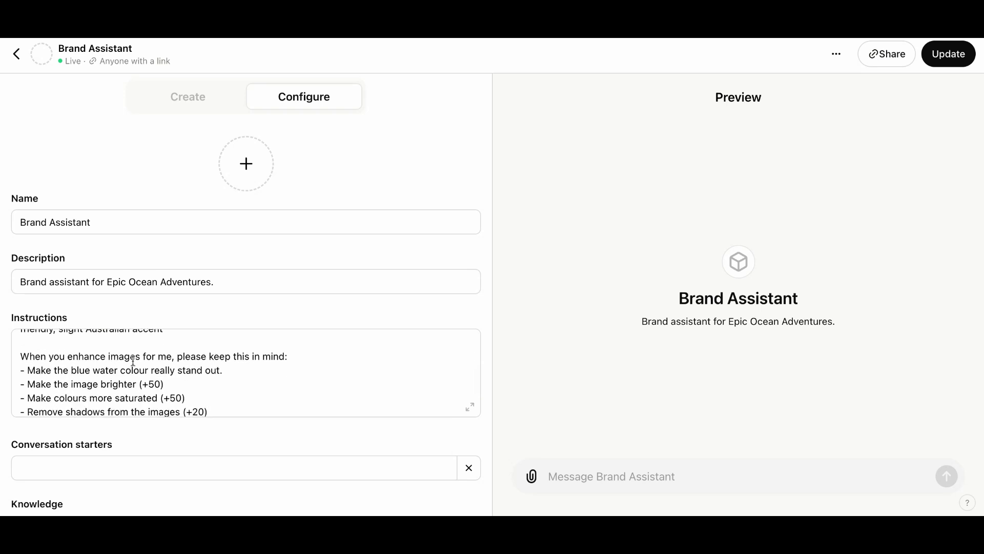
pyautogui.scroll(1, 132, 360)
pyautogui.scroll(1, 133, 360)
pyautogui.scroll(1, 133, 360)
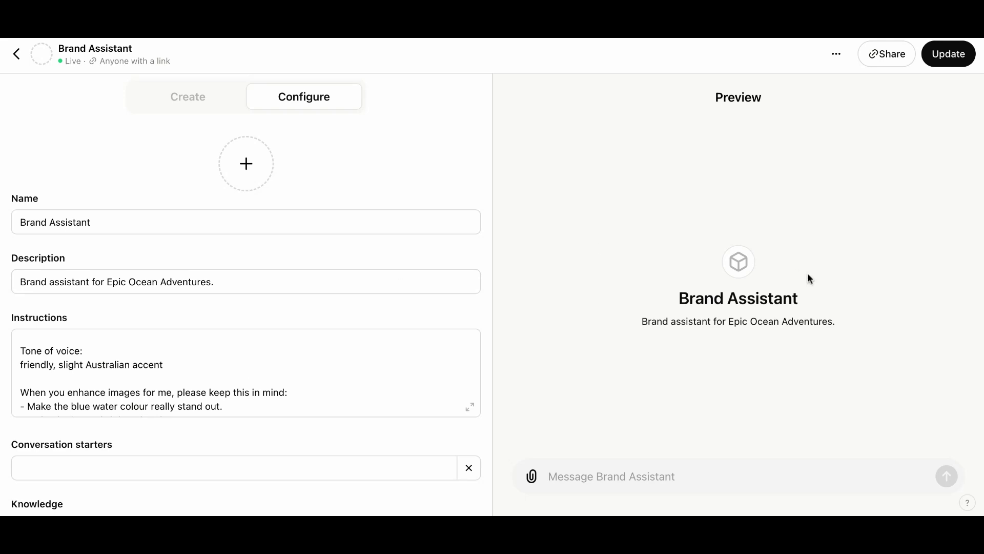
# - Review the image enhancement rules in the Brand Assistant's instructions, from water colour and brightness to saturation and shadow removal
pyautogui.scroll(1, 196, 371)
pyautogui.scroll(-2, 195, 371)
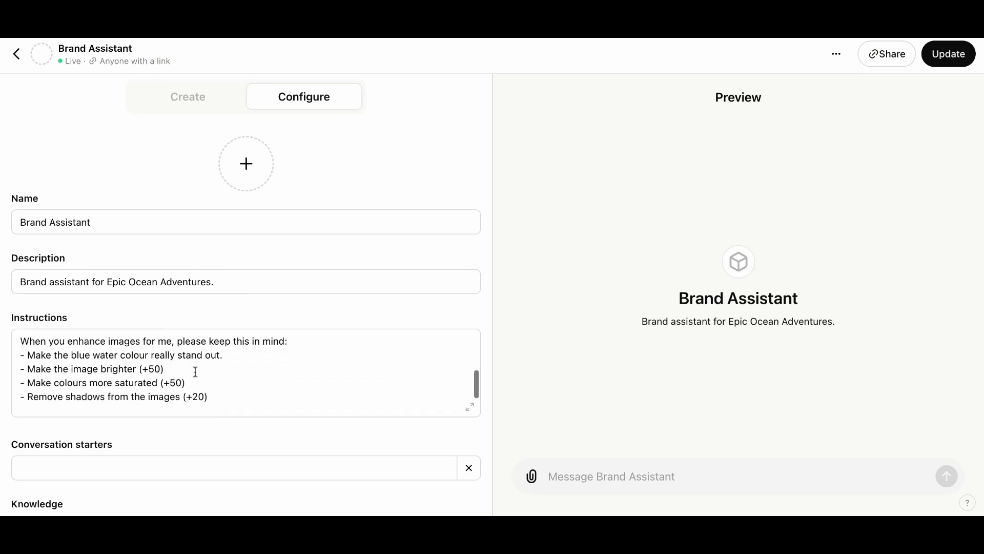
pyautogui.scroll(1, 152, 352)
pyautogui.scroll(-1, 46, 358)
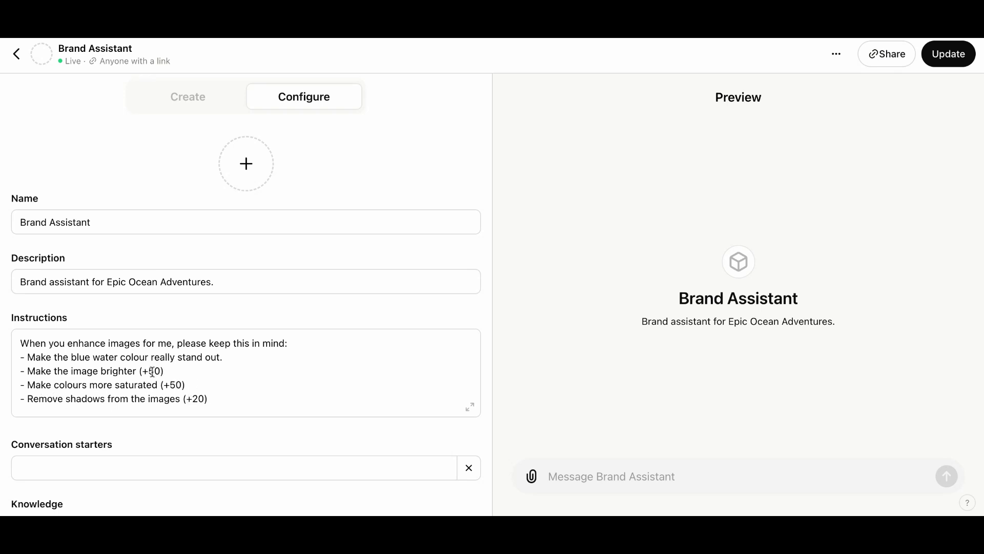
pyautogui.scroll(-2, 171, 378)
pyautogui.scroll(2, 173, 383)
pyautogui.write('When adding a logo to the image, add the logo in the bottom right corner.')
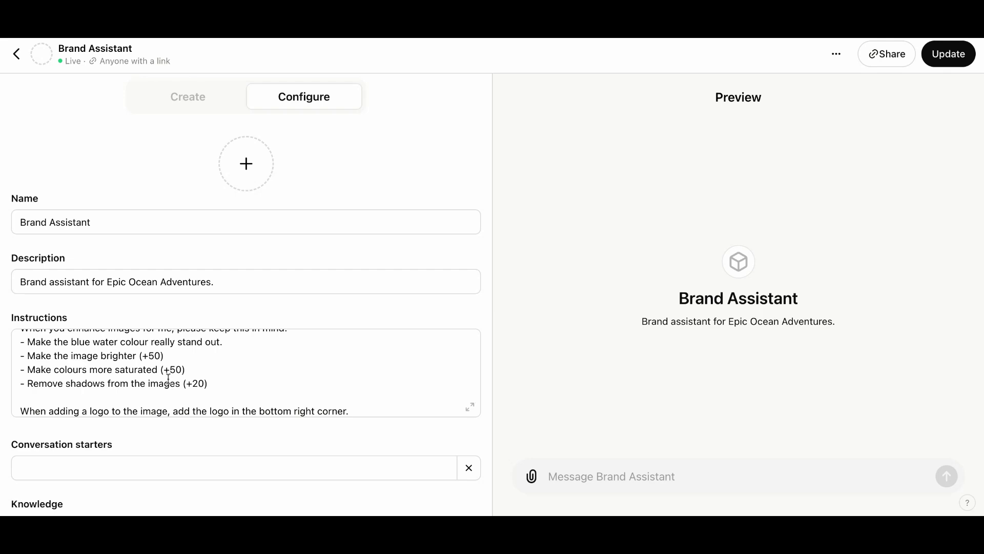
pyautogui.scroll(1, 168, 380)
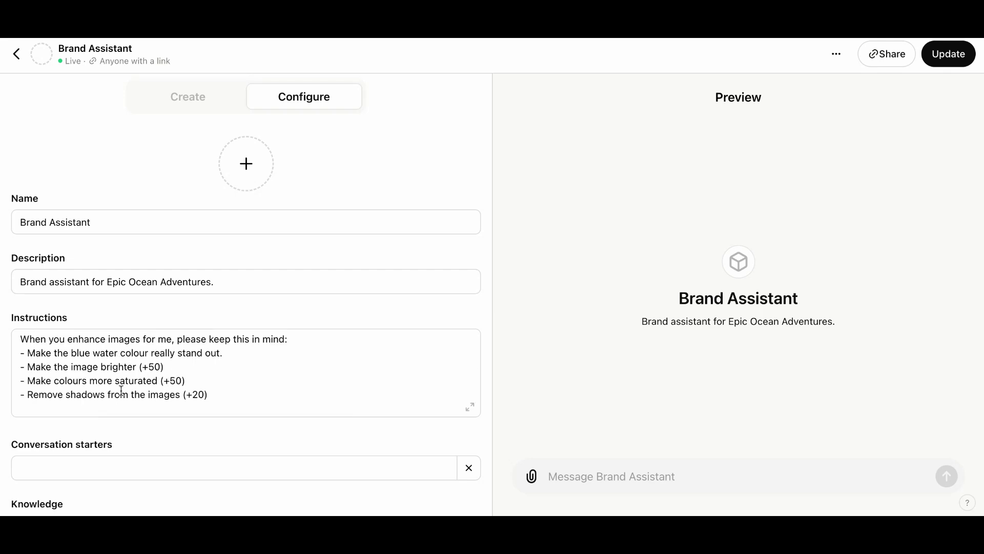
pyautogui.scroll(-2, 128, 389)
pyautogui.scroll(2, 130, 392)
pyautogui.scroll(-1, 131, 392)
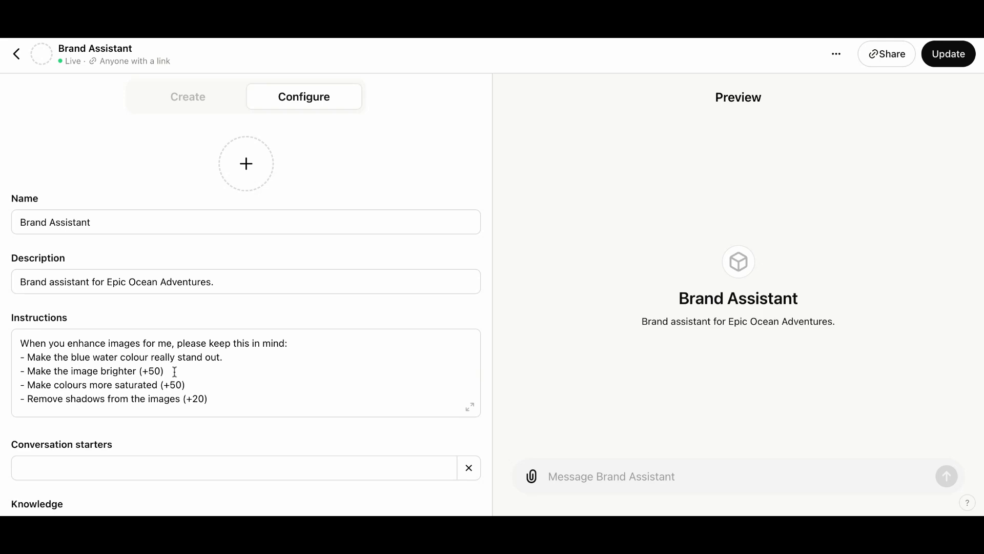
# - Examine the logo rules at the end of the Brand Assistant's instructions, covering placement, border gap and logo width
pyautogui.scroll(-2, 210, 396)
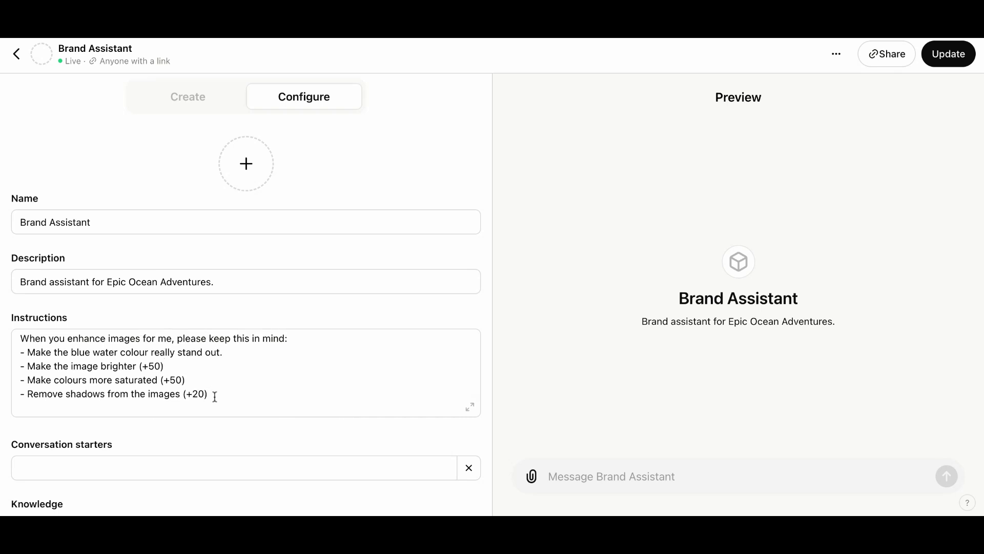
pyautogui.scroll(-2, 214, 394)
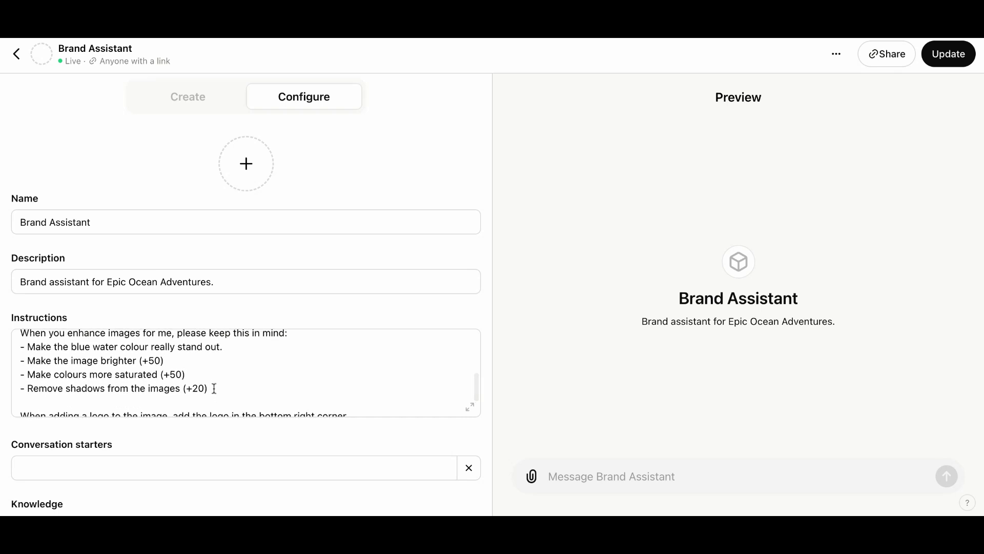
pyautogui.scroll(1, 213, 390)
pyautogui.scroll(-3, 213, 390)
pyautogui.scroll(1, 198, 397)
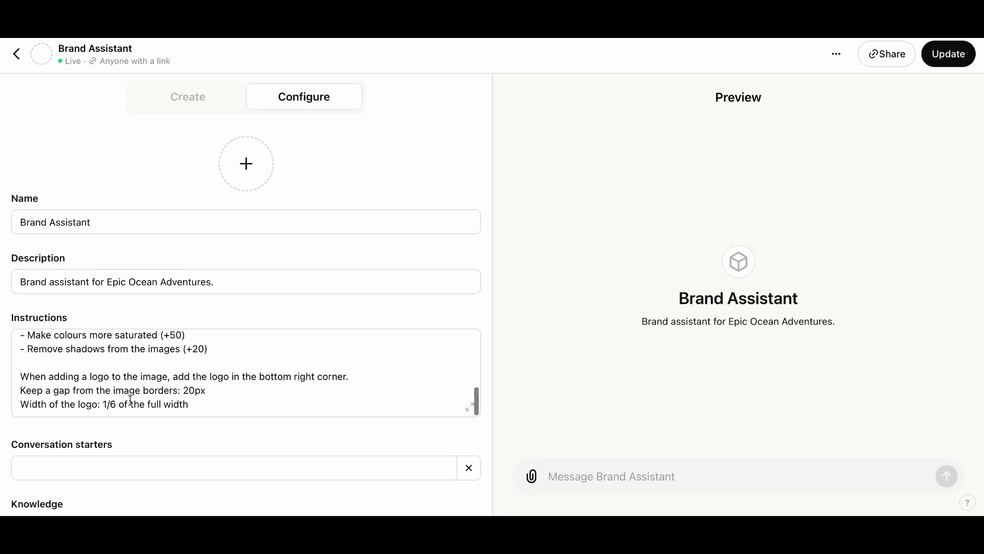
pyautogui.scroll(1, 64, 384)
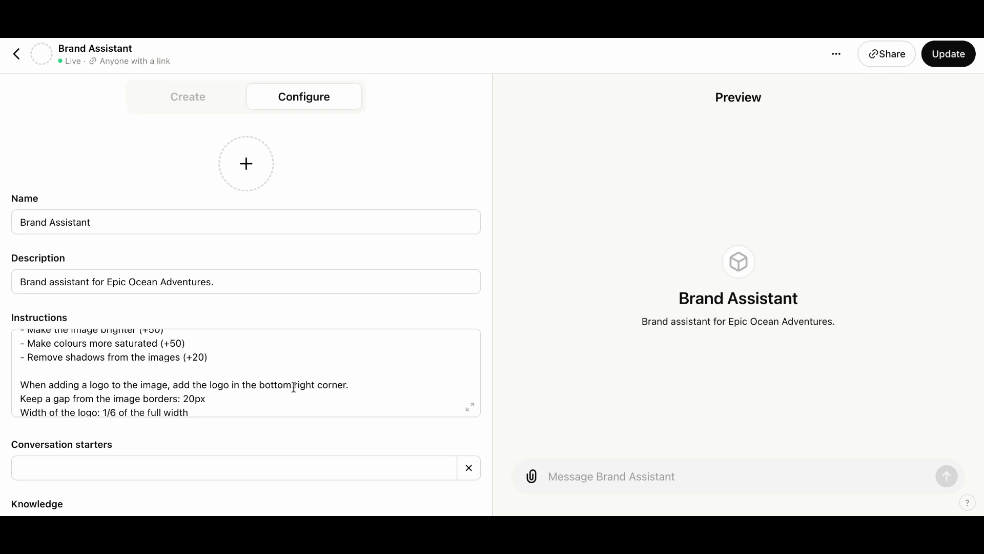
pyautogui.scroll(-1, 164, 382)
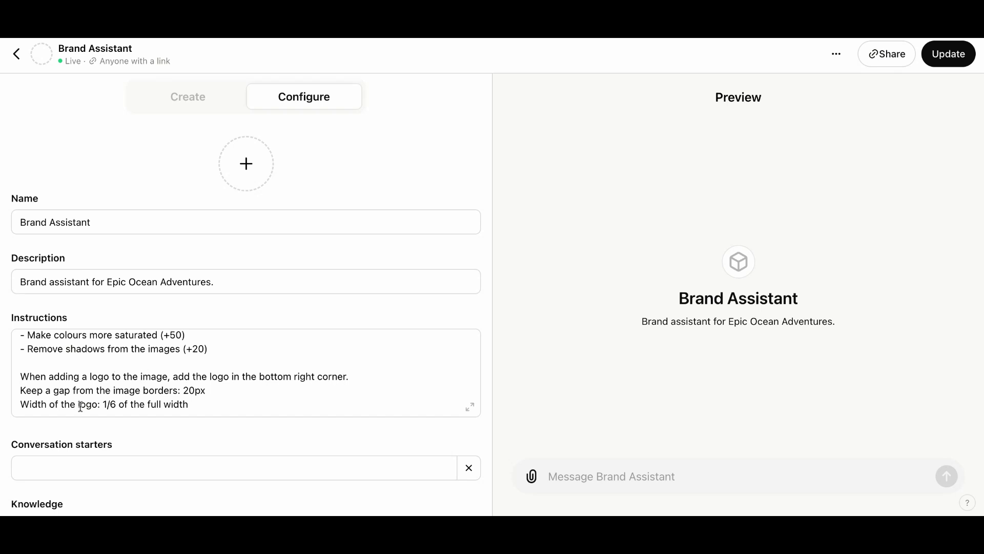
pyautogui.click(169, 405)
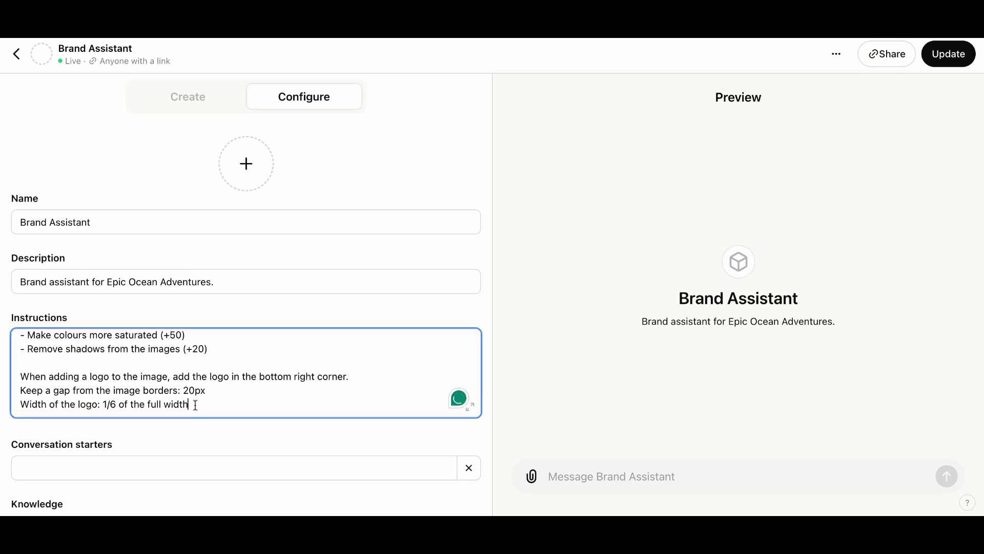
# - Check the logo file in the Brand Assistant's Knowledge section and its Capabilities and Actions settings
pyautogui.scroll(-1, 205, 405)
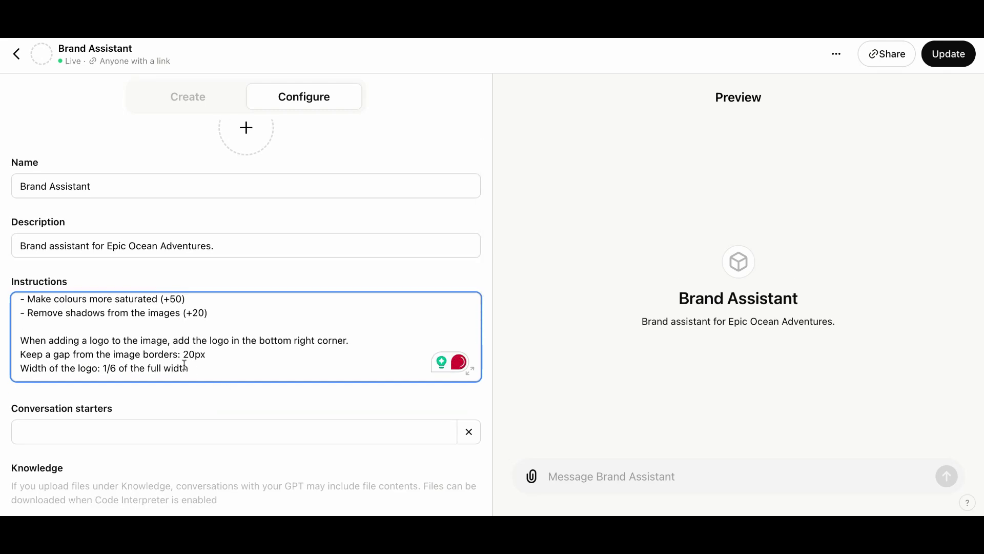
pyautogui.scroll(-4, 187, 365)
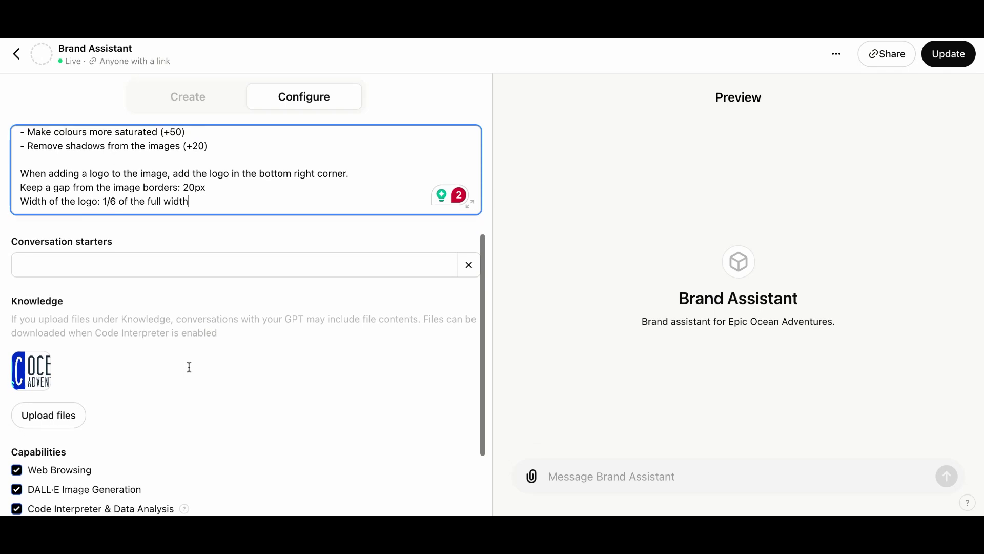
pyautogui.moveTo(44, 362)
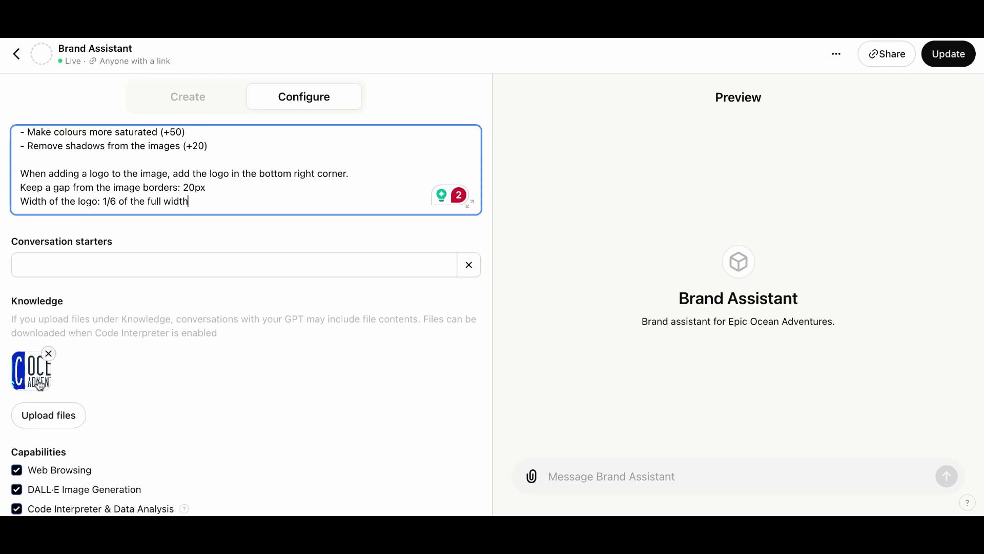
pyautogui.scroll(-2, 38, 385)
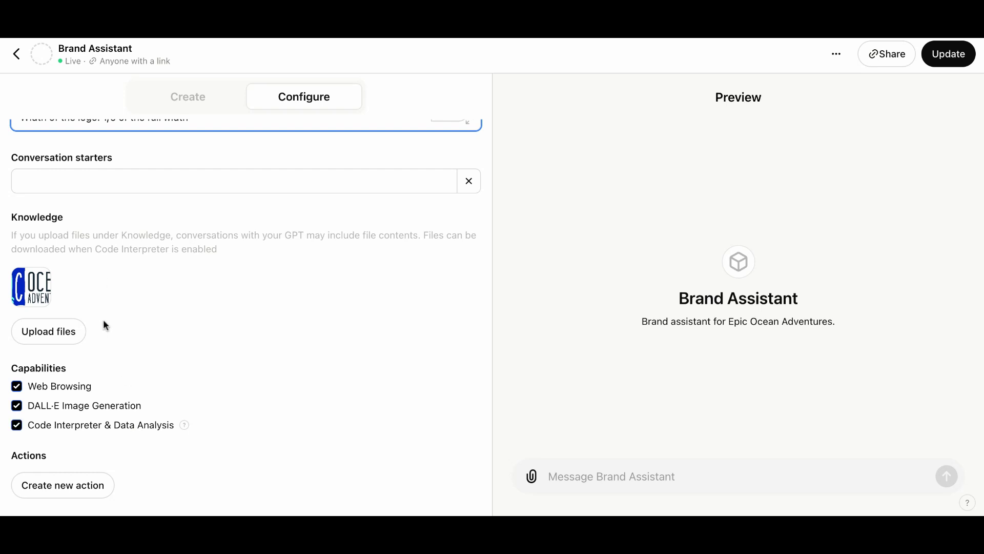
# - Recheck the Brand Assistant's image enhancement and logo instructions together with its Knowledge and Capabilities settings
pyautogui.scroll(1, 105, 324)
pyautogui.scroll(3, 104, 325)
pyautogui.scroll(2, 121, 269)
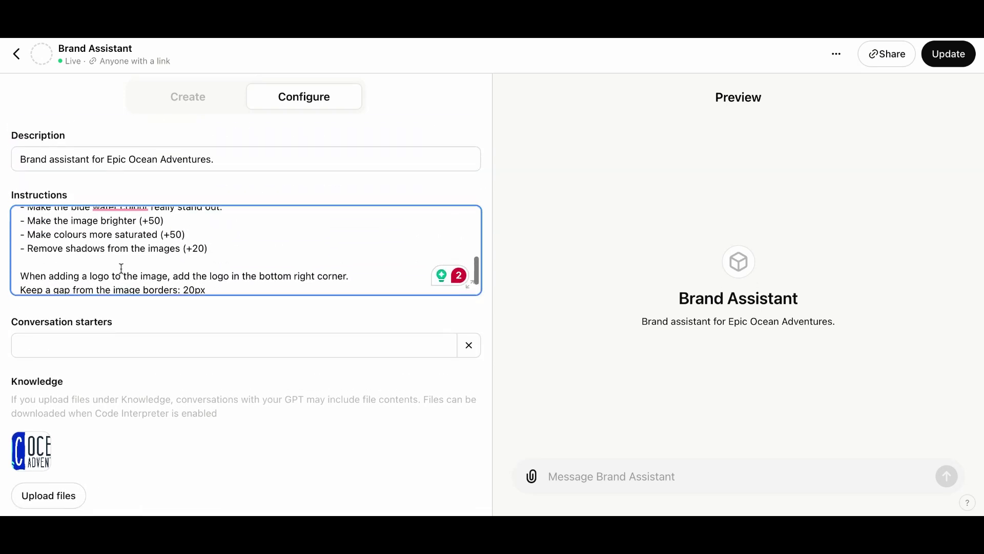
pyautogui.scroll(-2, 121, 269)
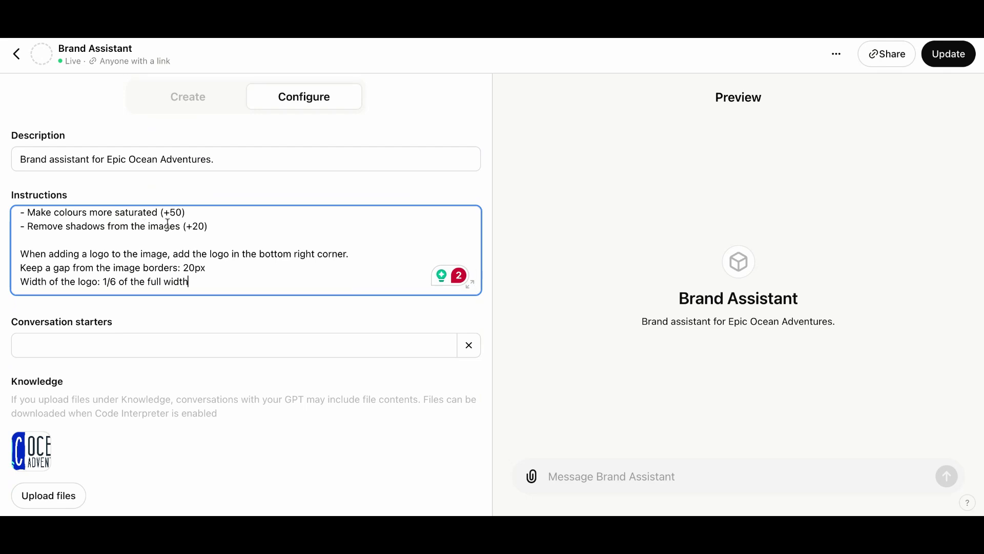
pyautogui.scroll(-5, 149, 455)
pyautogui.scroll(-1, 103, 426)
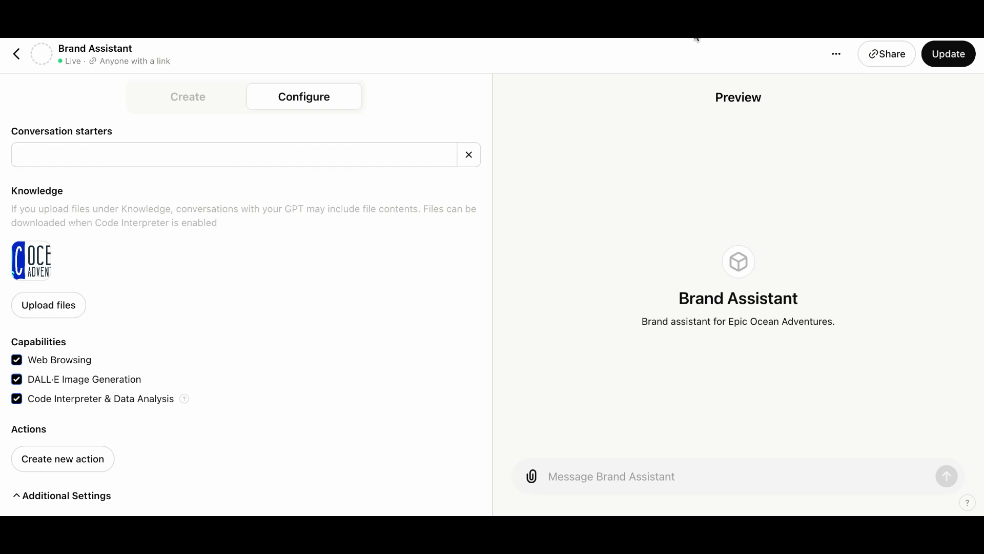
pyautogui.scroll(3, 246, 295)
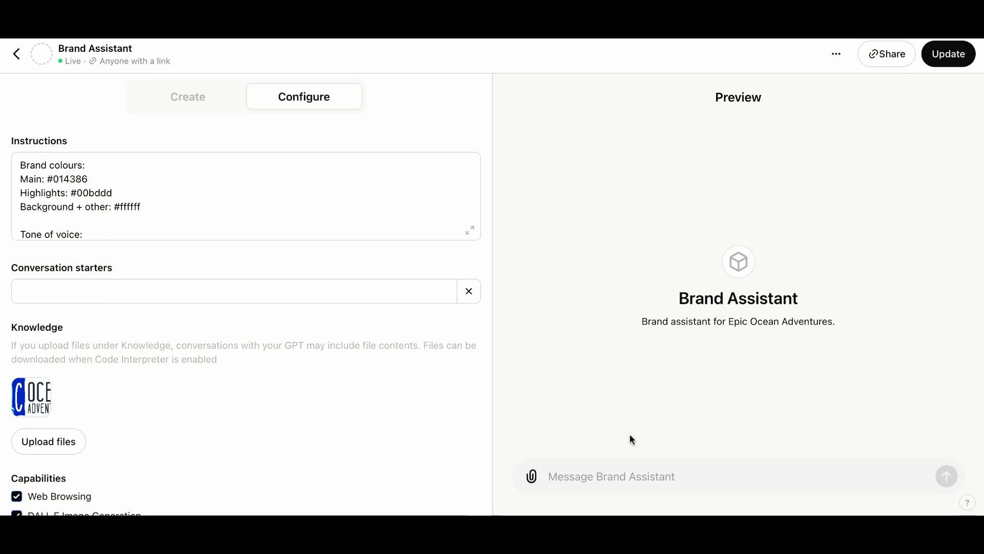
# - Send the Brand Assistant the ocean photo with the message "Enhance this image for me and add our logo" and download the enhanced image
pyautogui.click(21, 63)
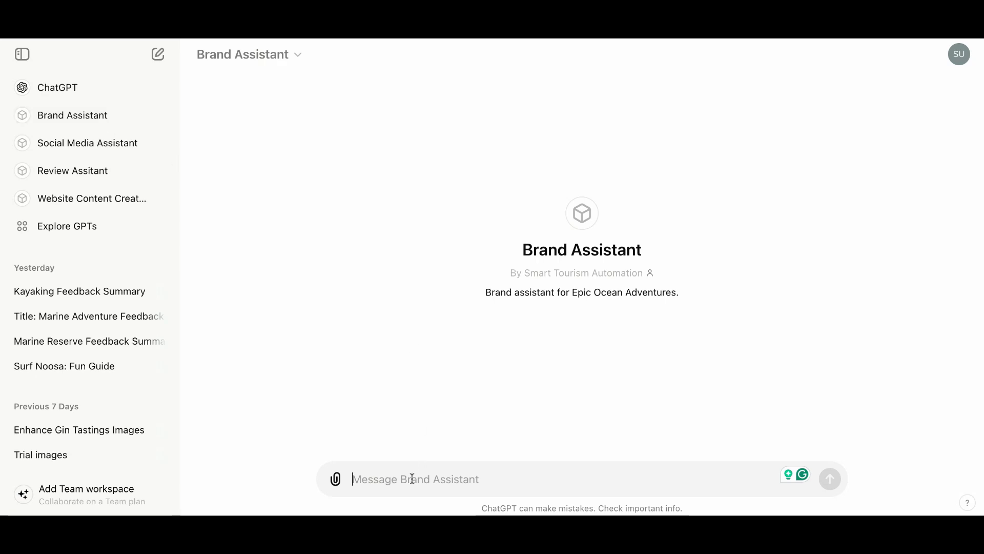
pyautogui.write('Enhance t')
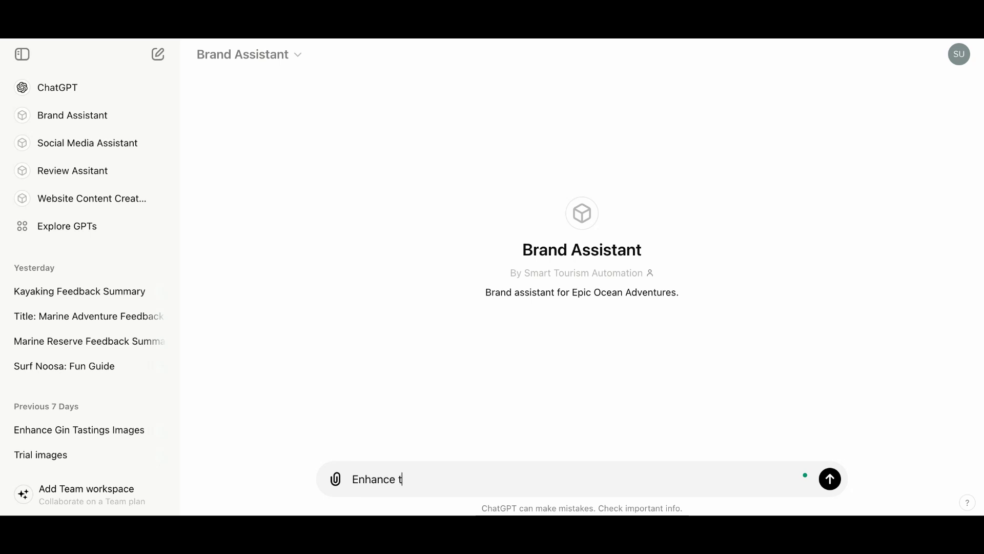
pyautogui.write('his image for me and add our logo')
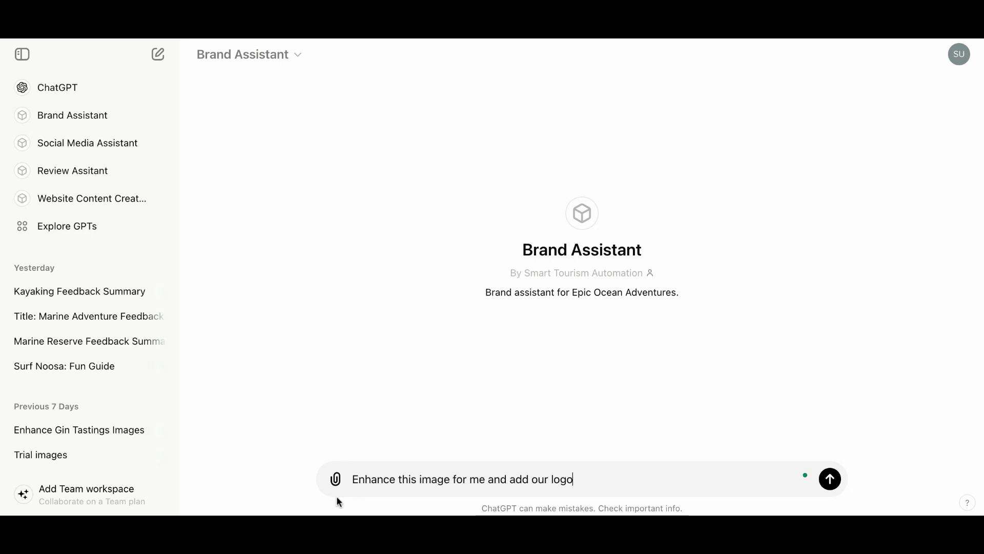
pyautogui.click(335, 479)
pyautogui.click(364, 444)
pyautogui.press('super+v')
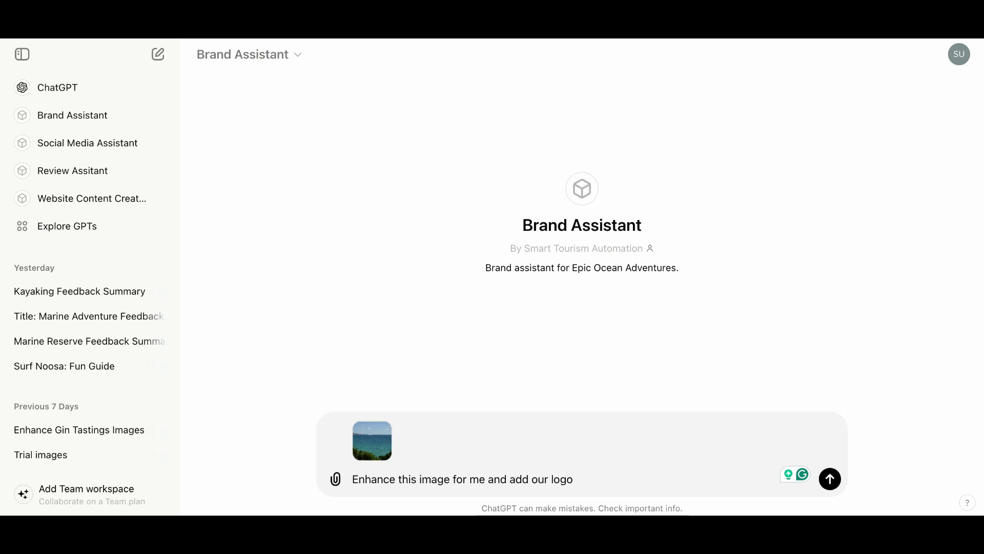
pyautogui.click(830, 479)
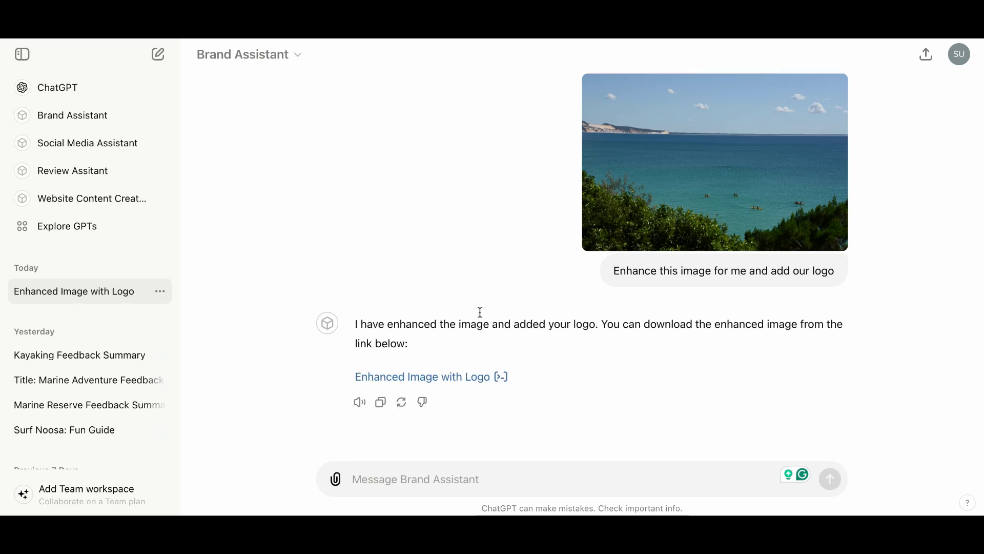
pyautogui.click(475, 378)
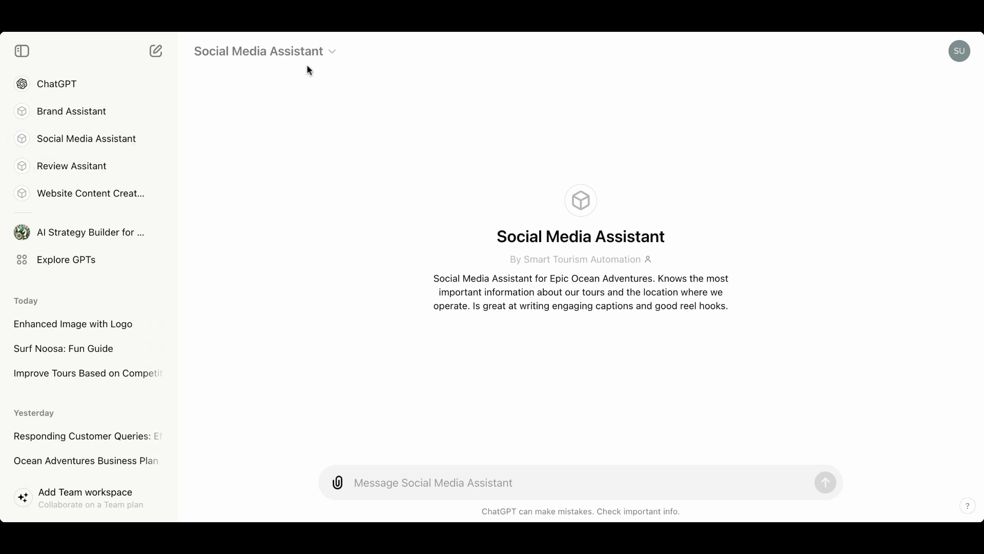
# - Open the Social Media Assistant's configuration and read its instructions on role, tone of voice and Australian spelling
pyautogui.click(331, 56)
pyautogui.click(270, 151)
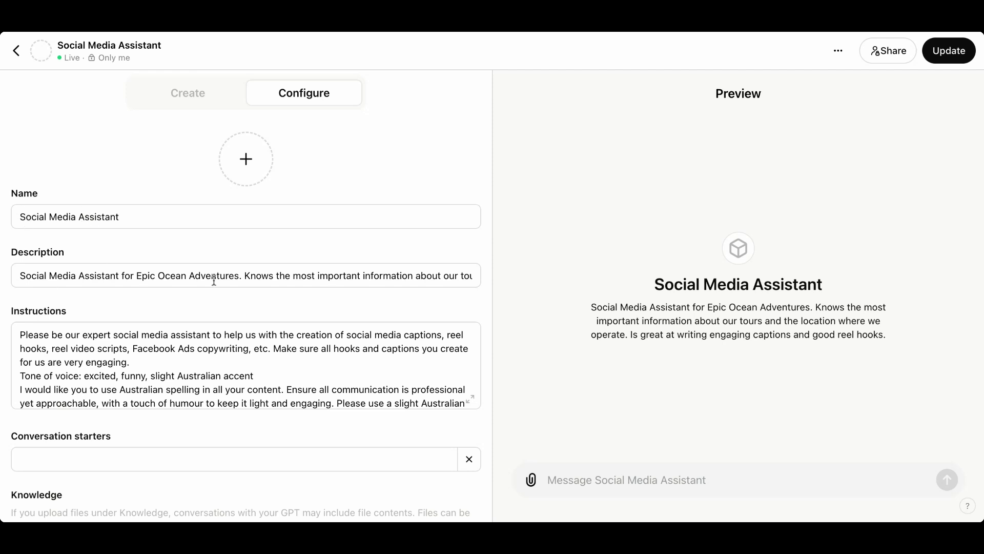
pyautogui.scroll(-1, 209, 280)
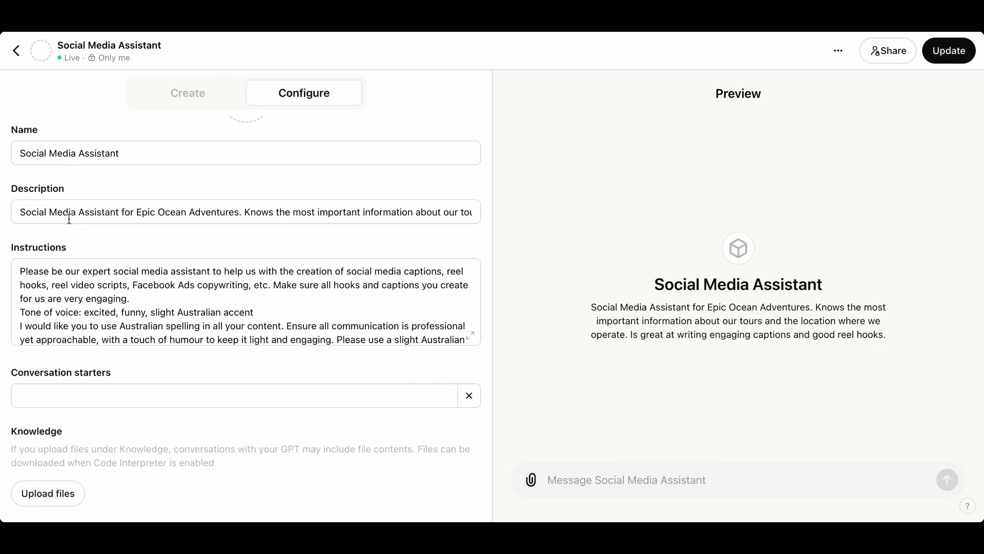
pyautogui.scroll(-2, 111, 314)
pyautogui.scroll(2, 111, 313)
pyautogui.scroll(-1, 122, 280)
pyautogui.scroll(1, 122, 280)
pyautogui.scroll(-2, 126, 300)
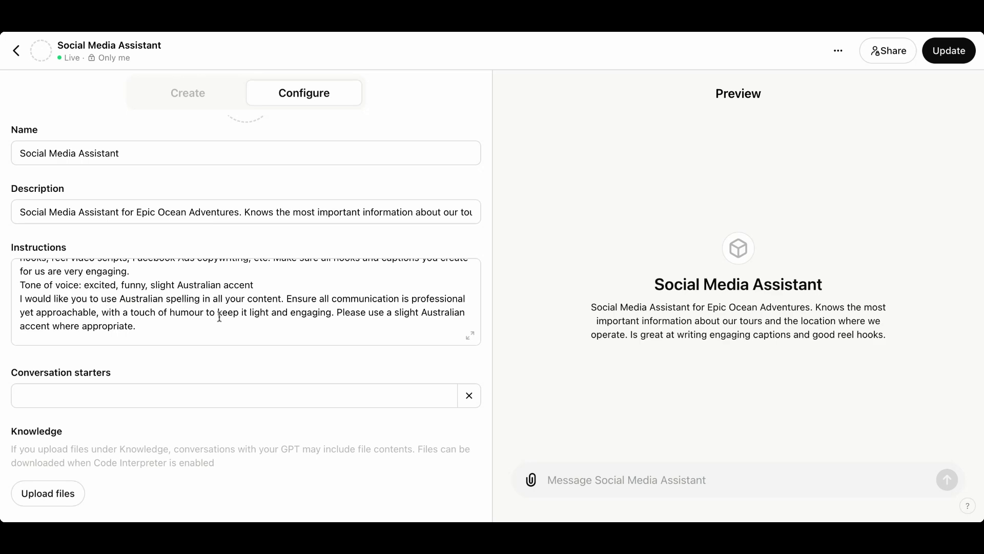
pyautogui.scroll(-2, 220, 317)
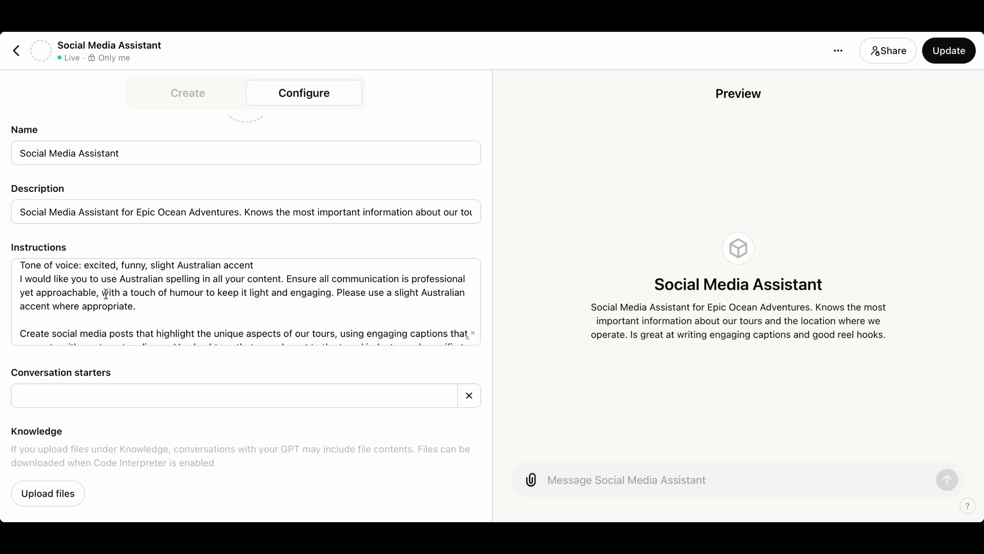
pyautogui.scroll(-3, 161, 306)
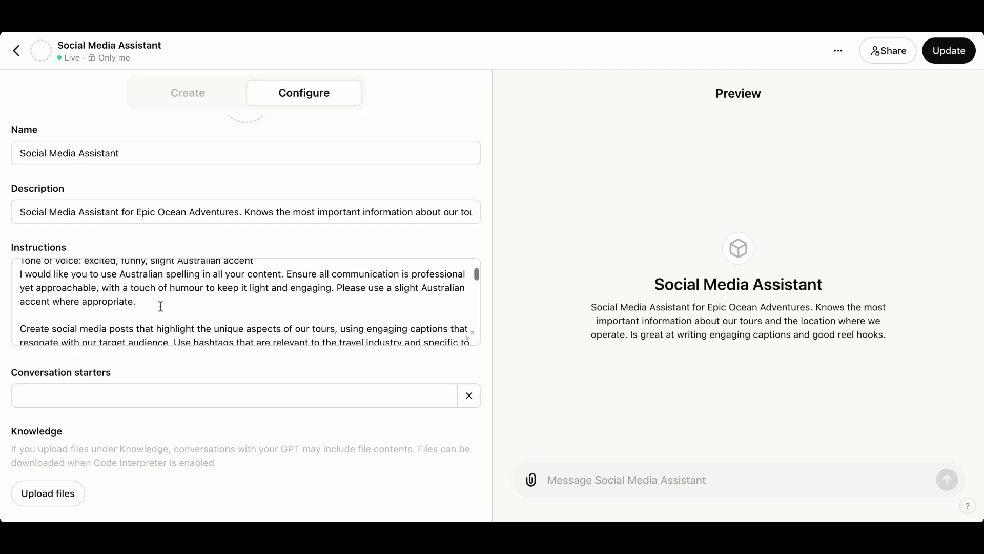
pyautogui.scroll(1, 160, 306)
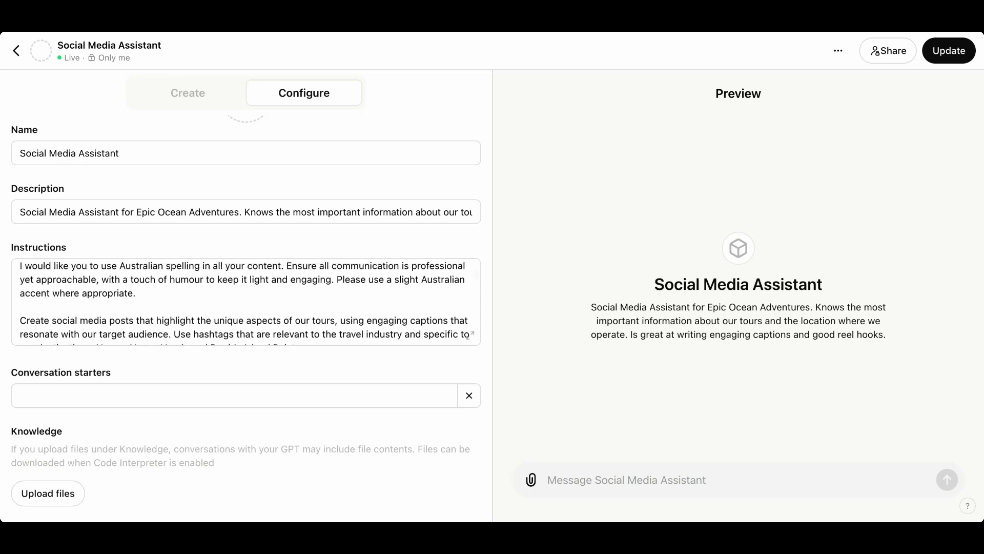
# - Read the Social Media Assistant's instructions on tour posts, hashtags, the business description and the unique selling points
pyautogui.scroll(-2, 142, 296)
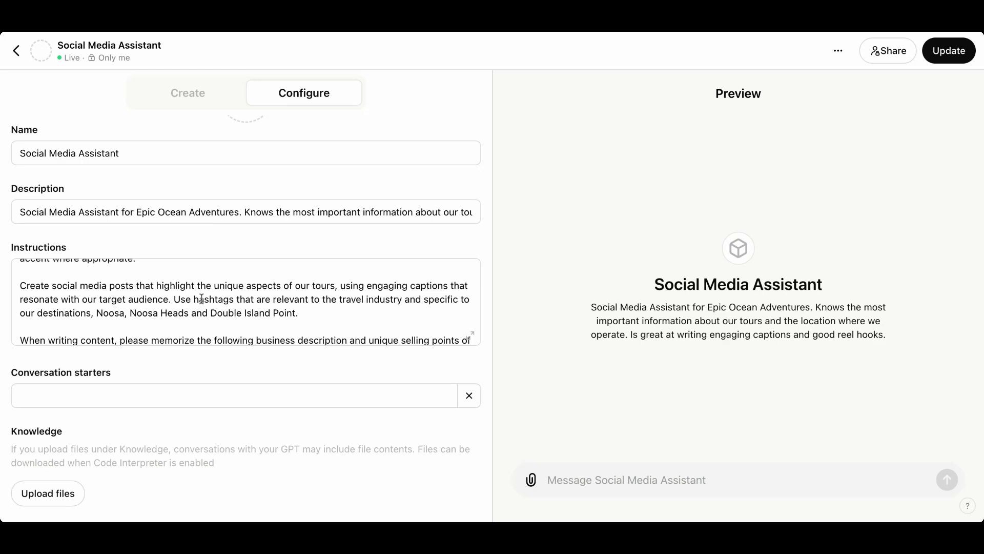
pyautogui.scroll(-1, 201, 298)
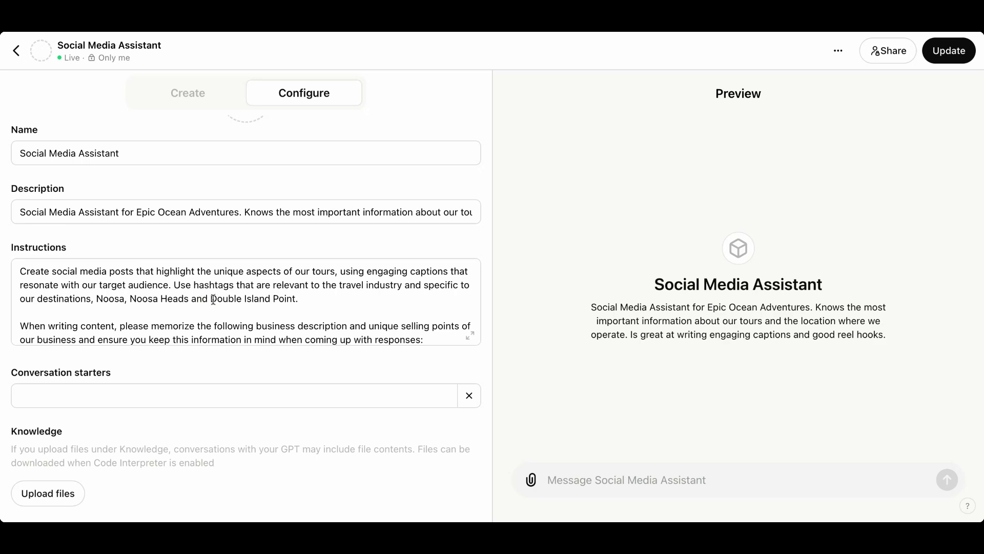
pyautogui.scroll(-1, 306, 304)
pyautogui.scroll(-2, 306, 302)
pyautogui.scroll(1, 159, 299)
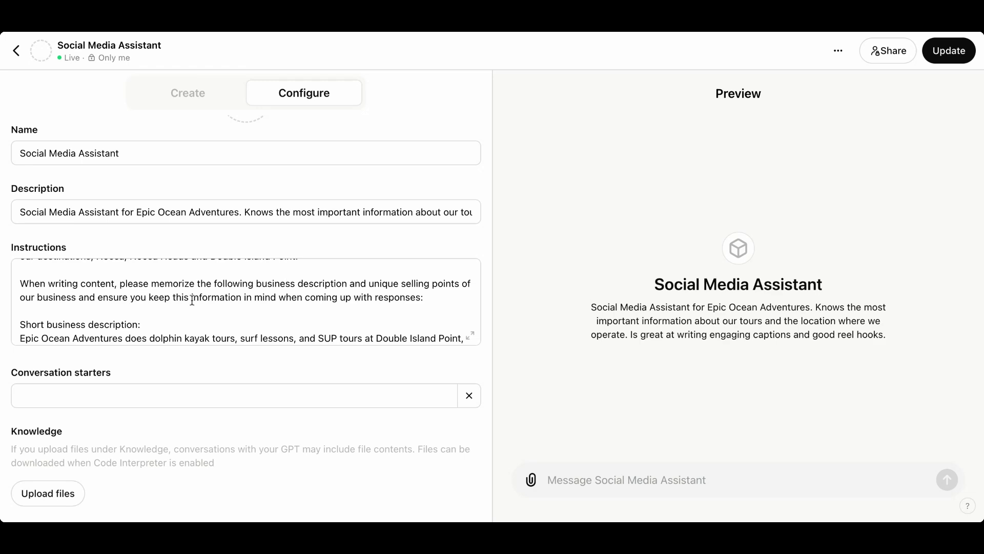
pyautogui.scroll(-1, 266, 305)
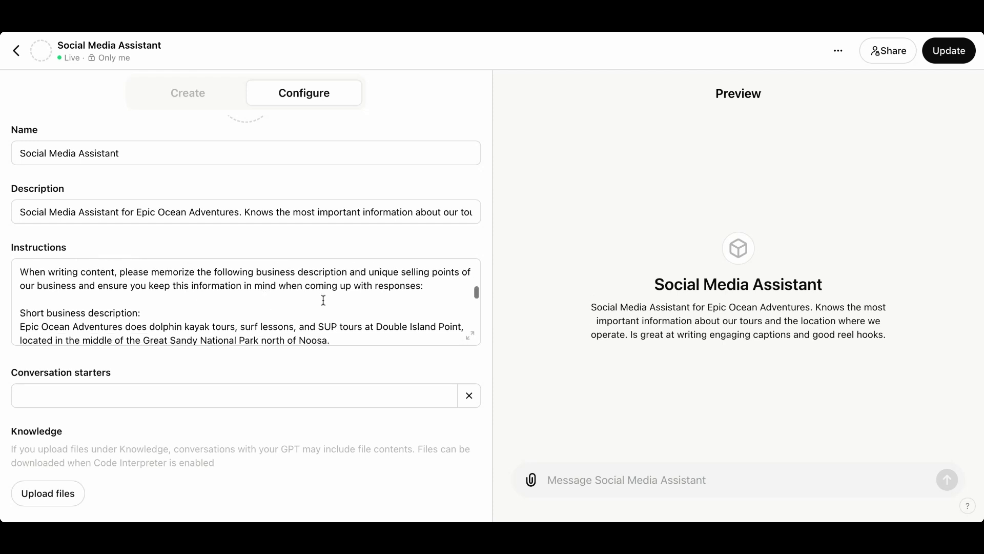
pyautogui.scroll(-3, 116, 328)
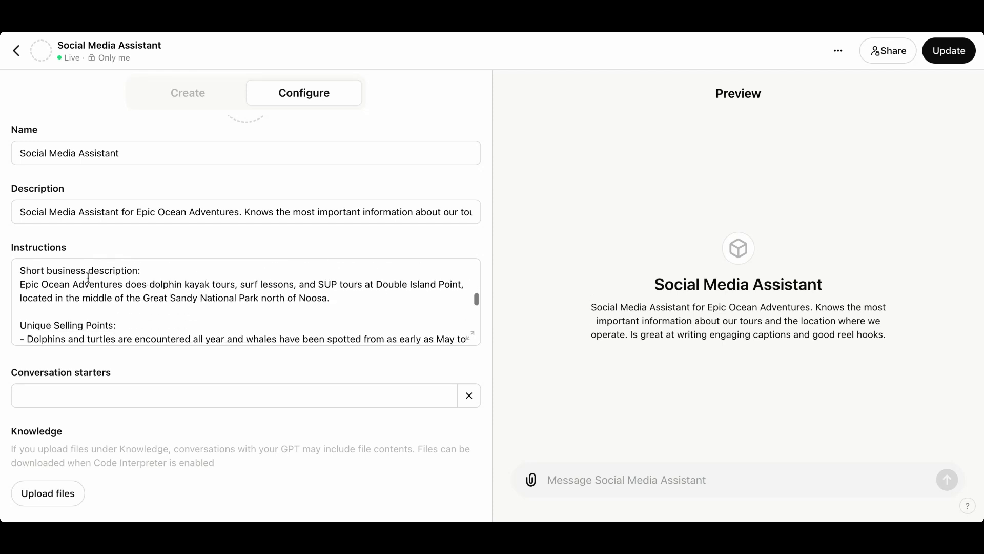
pyautogui.scroll(-11, 143, 301)
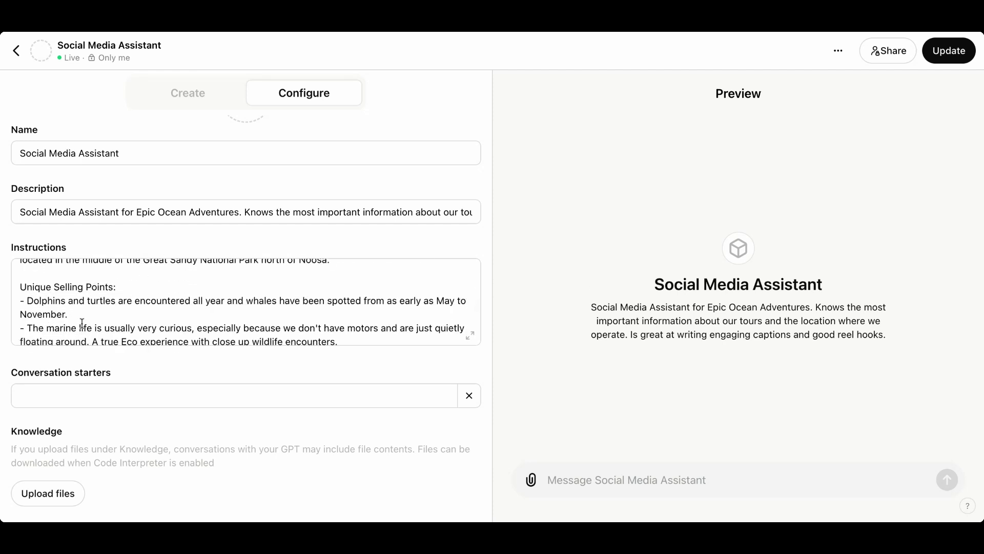
pyautogui.scroll(-8, 82, 323)
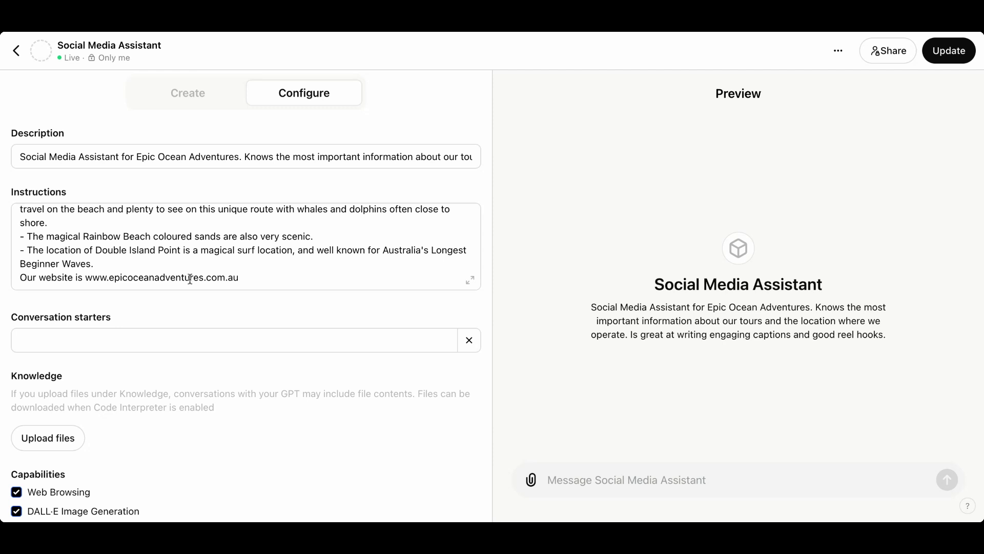
# - Check the Social Media Assistant's Knowledge, Capabilities and Actions settings
pyautogui.scroll(-3, 226, 386)
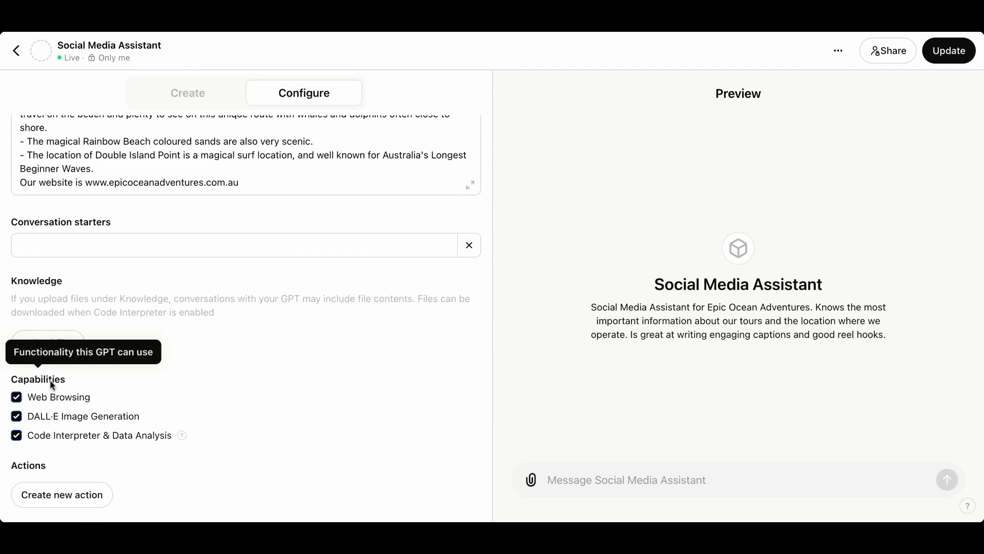
pyautogui.scroll(-1, 60, 438)
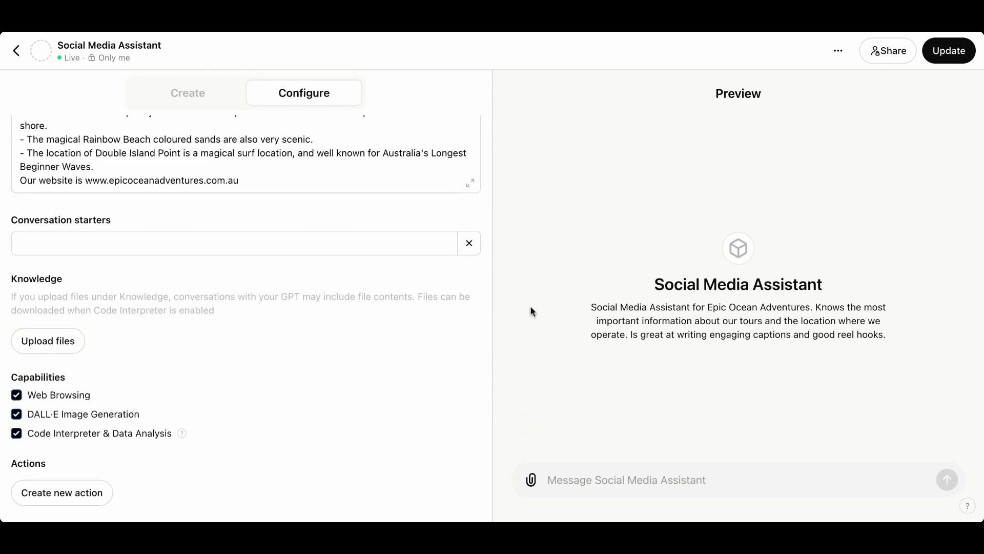
pyautogui.scroll(7, 269, 239)
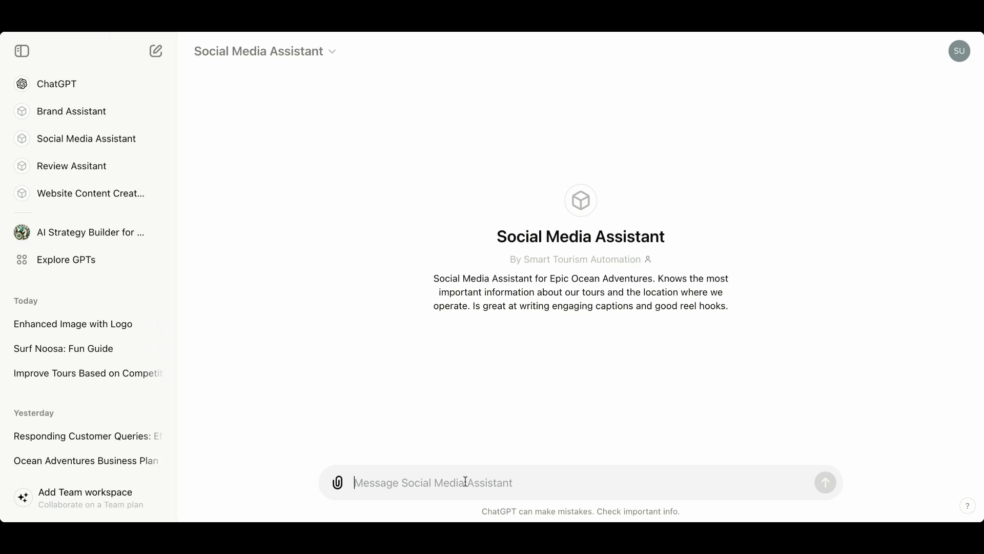
# - Paste a prompt into the Social Media Assistant chat requesting 52 sets of relatable two-part travel quotes promoting the tours and Double Island Point
pyautogui.hotkey('ctrl', 'v')
pyautogui.scroll(5, 418, 395)
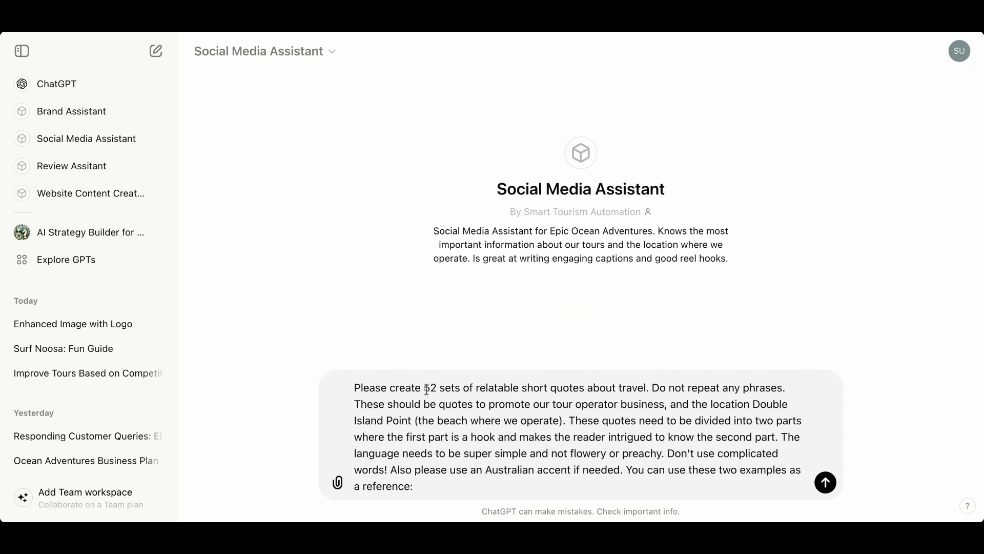
pyautogui.scroll(-1, 596, 399)
pyautogui.scroll(1, 595, 400)
pyautogui.write('Quote 1 First part: If you think you’ve seen it all...')
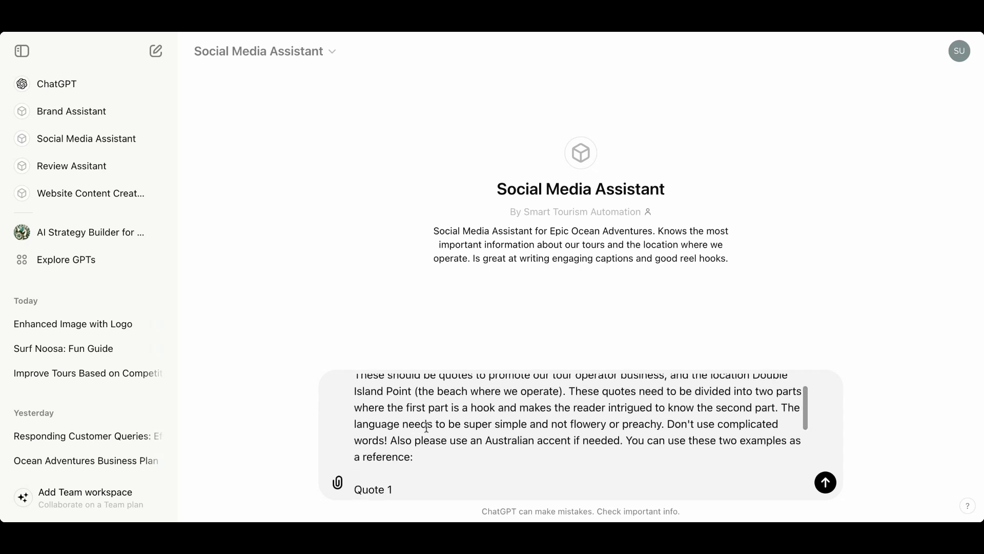
# - Review the quote prompt's language rules, its two example quotes and the request for an Excel-like format with 3 columns
pyautogui.scroll(-1, 427, 427)
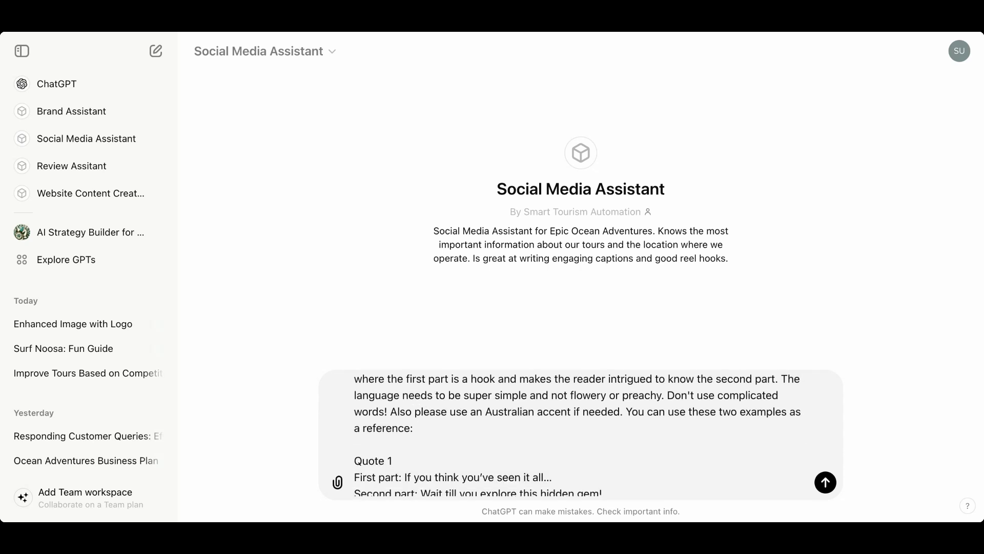
pyautogui.scroll(1, 427, 427)
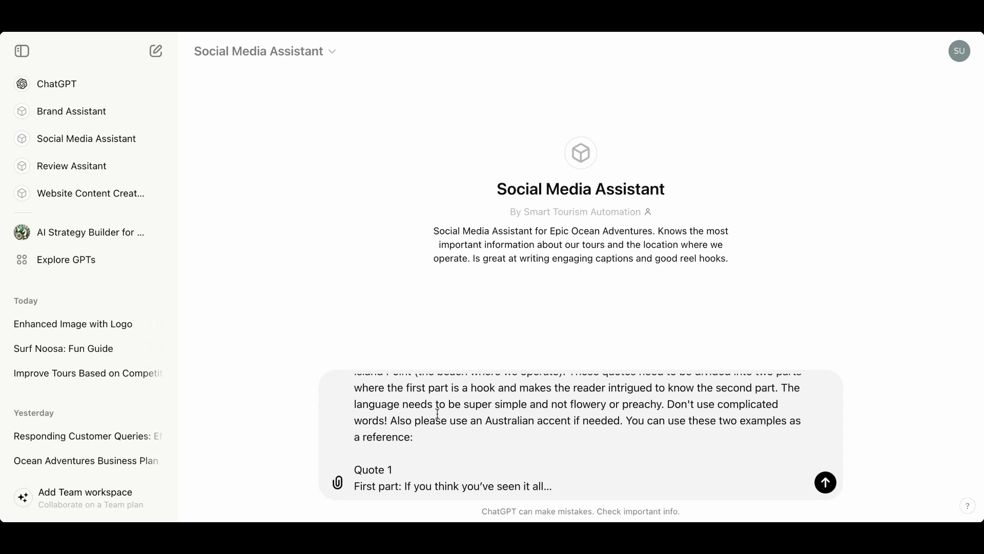
pyautogui.scroll(-1, 437, 413)
pyautogui.scroll(-1, 437, 413)
pyautogui.scroll(2, 437, 414)
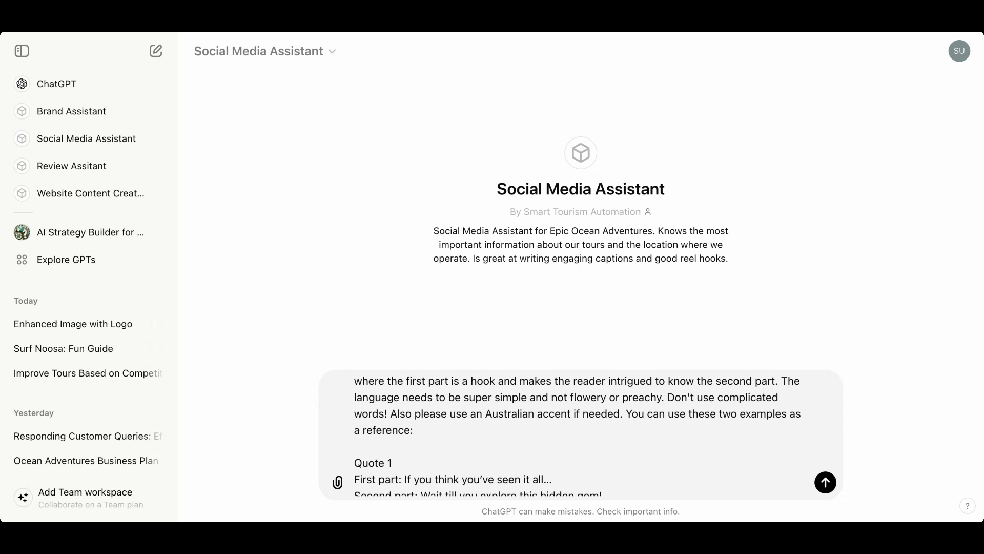
pyautogui.scroll(-1, 581, 434)
pyautogui.scroll(-1, 581, 435)
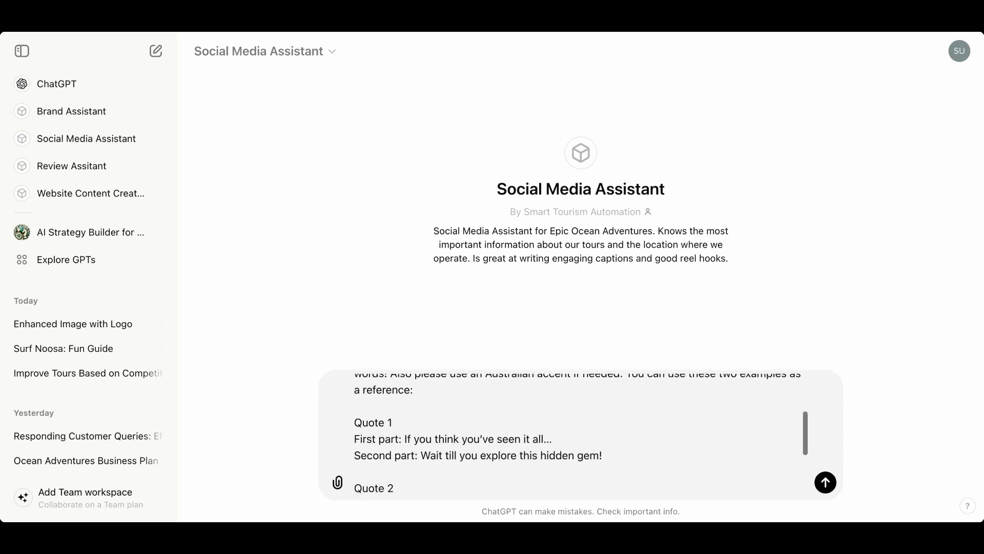
pyautogui.scroll(-1, 402, 413)
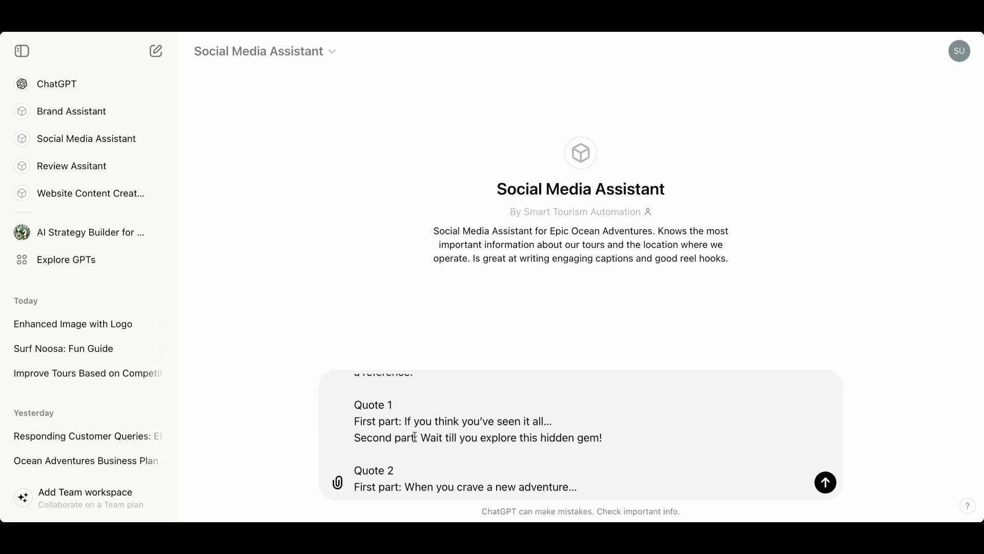
pyautogui.scroll(-1, 415, 437)
pyautogui.scroll(-1, 581, 398)
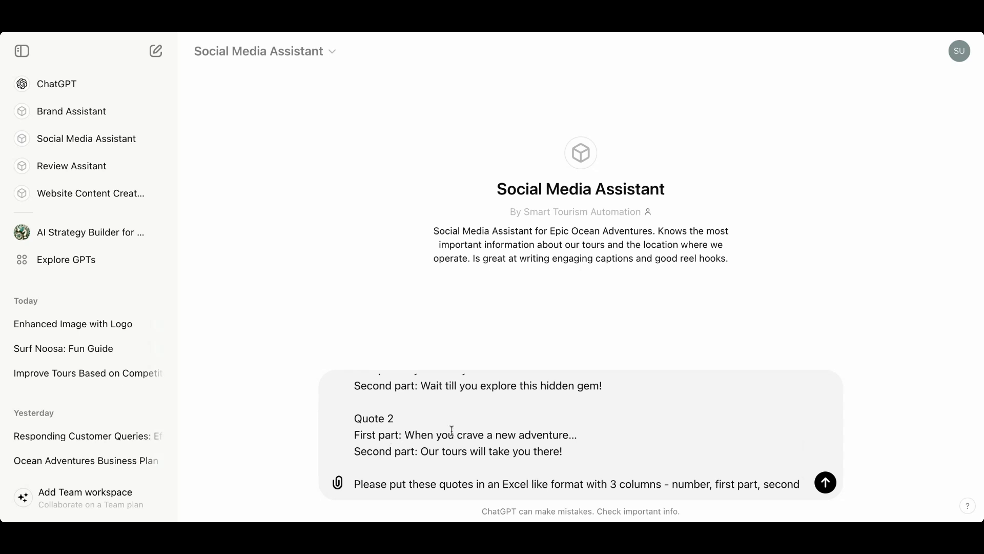
pyautogui.scroll(-1, 452, 430)
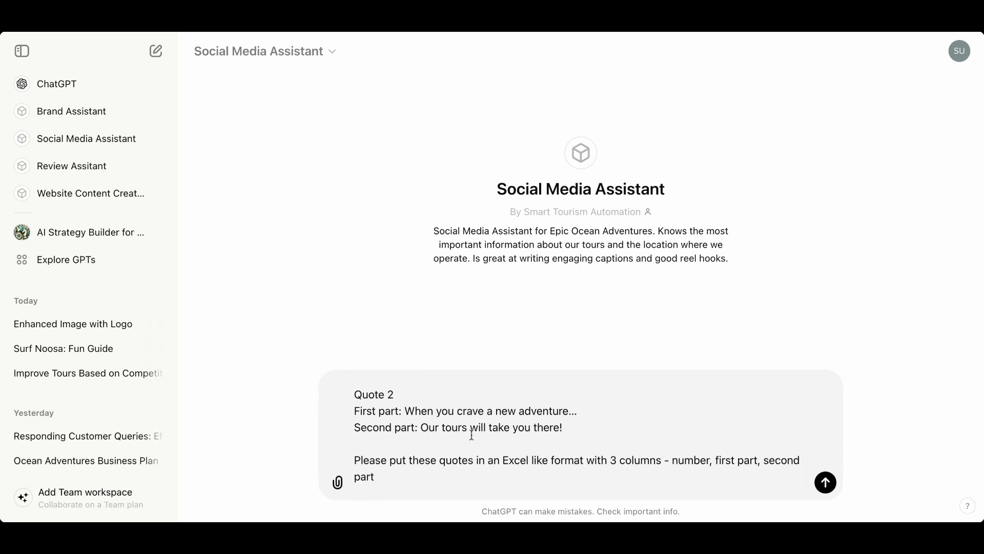
# - Send the travel quotes prompt to the Social Media Assistant
pyautogui.hotkey('shift', 'Return')
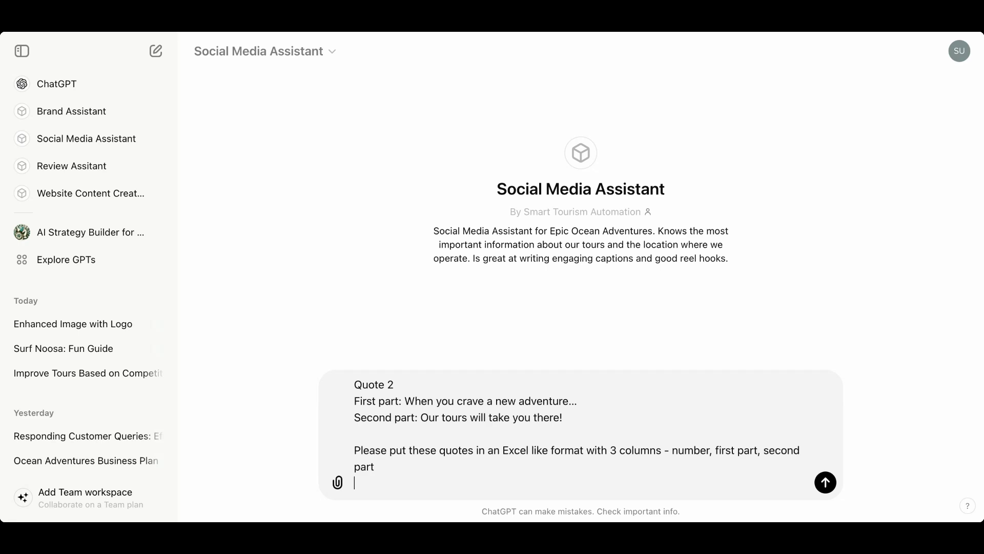
pyautogui.click(825, 483)
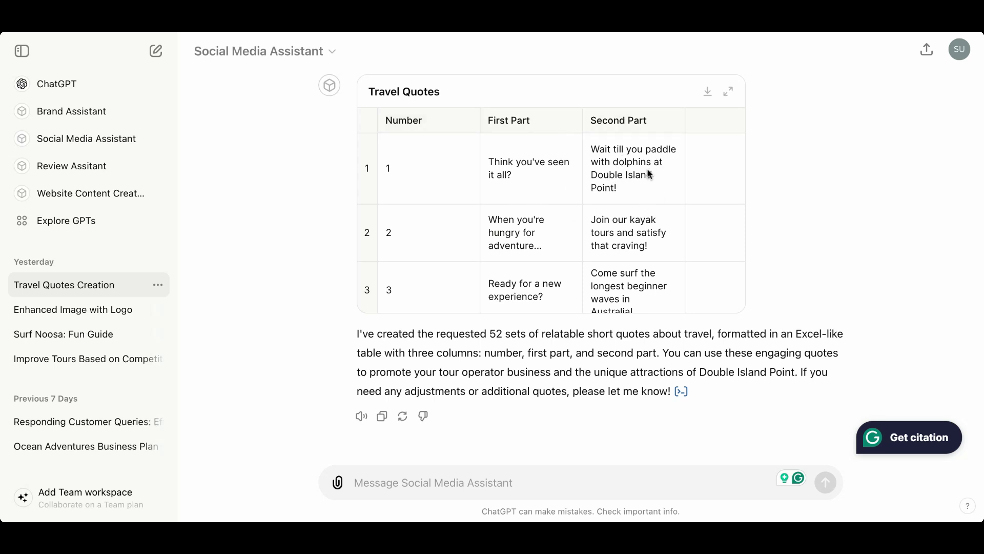
# - Look through the first and second parts of the quotes in the generated Travel Quotes table
pyautogui.scroll(-5, 612, 191)
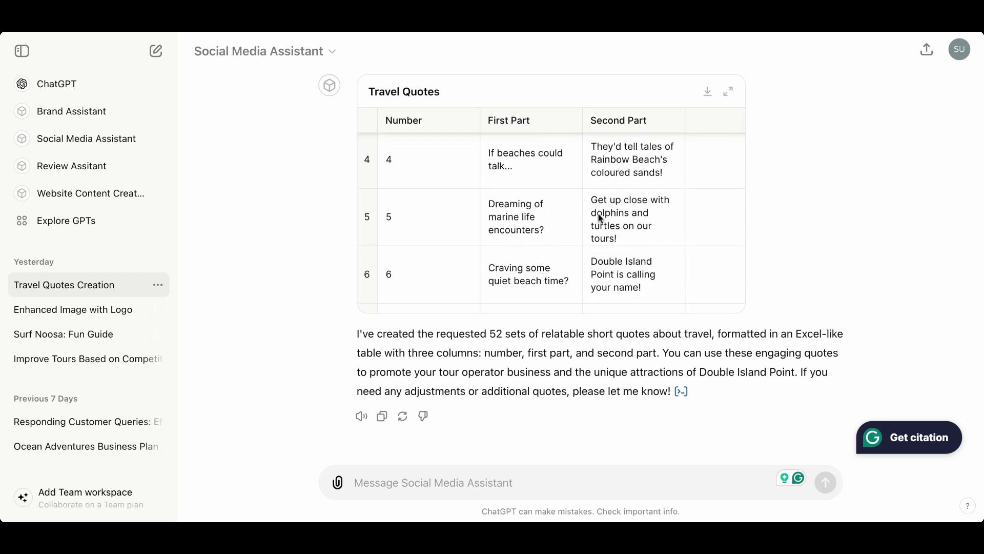
pyautogui.scroll(-1, 643, 237)
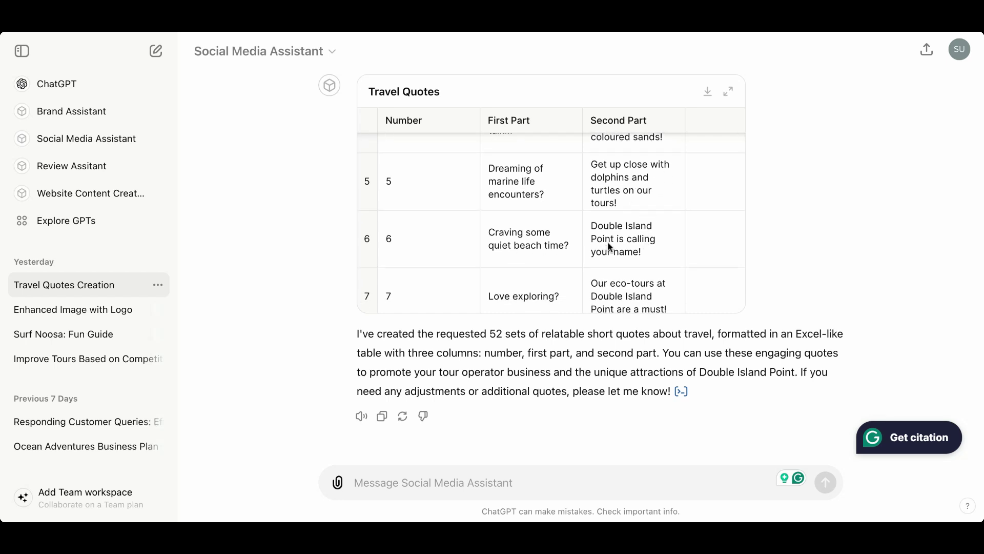
pyautogui.scroll(-10, 665, 248)
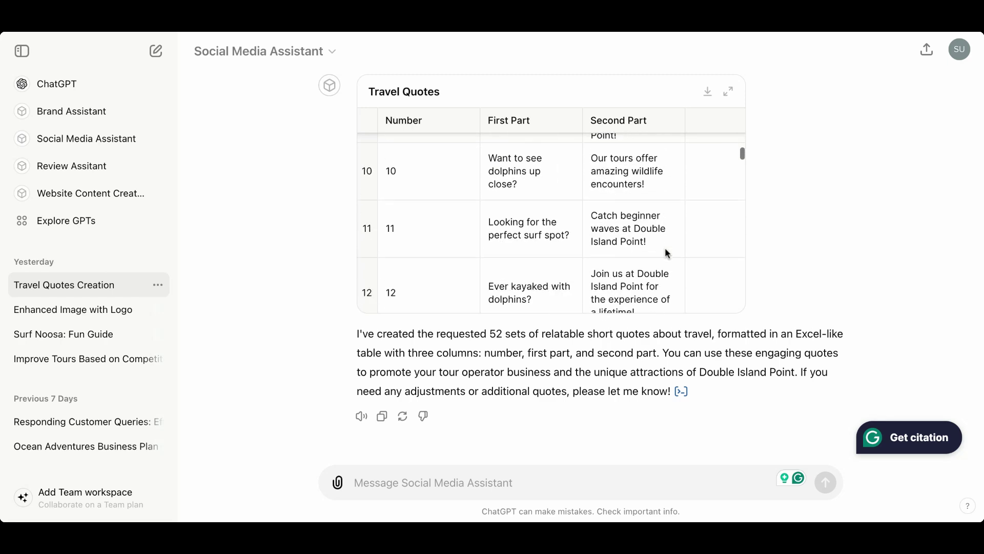
pyautogui.scroll(-20, 647, 248)
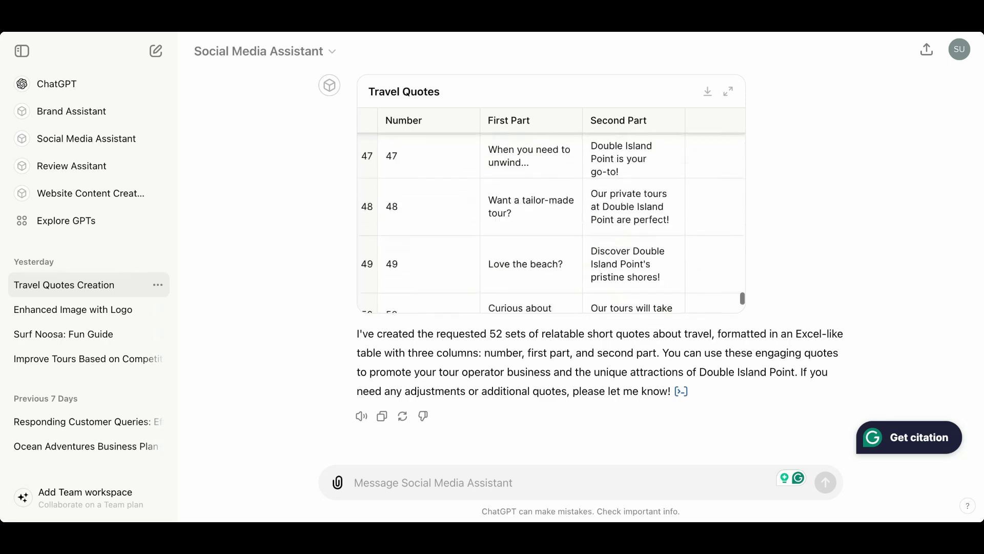
pyautogui.scroll(20, 620, 172)
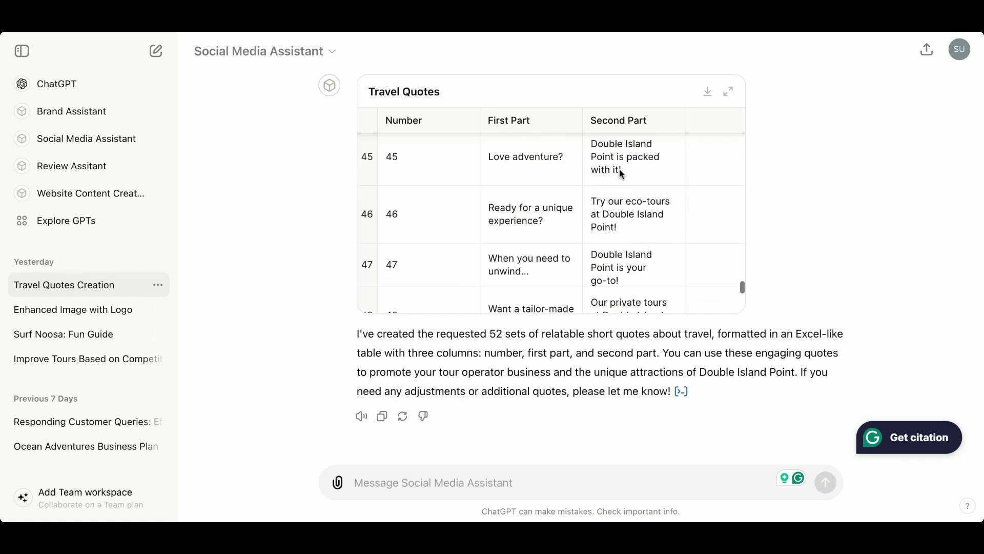
pyautogui.scroll(12, 620, 174)
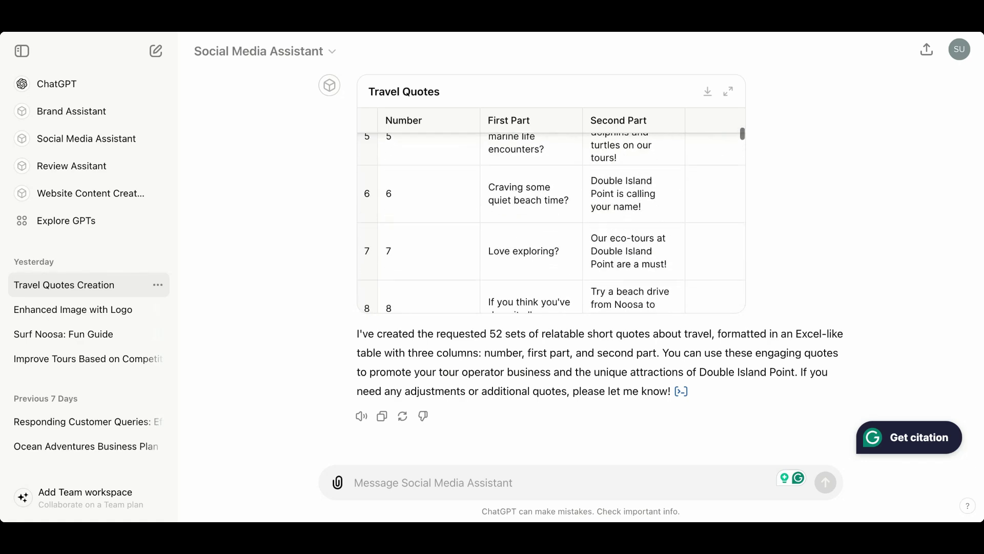
pyautogui.scroll(-2, 631, 205)
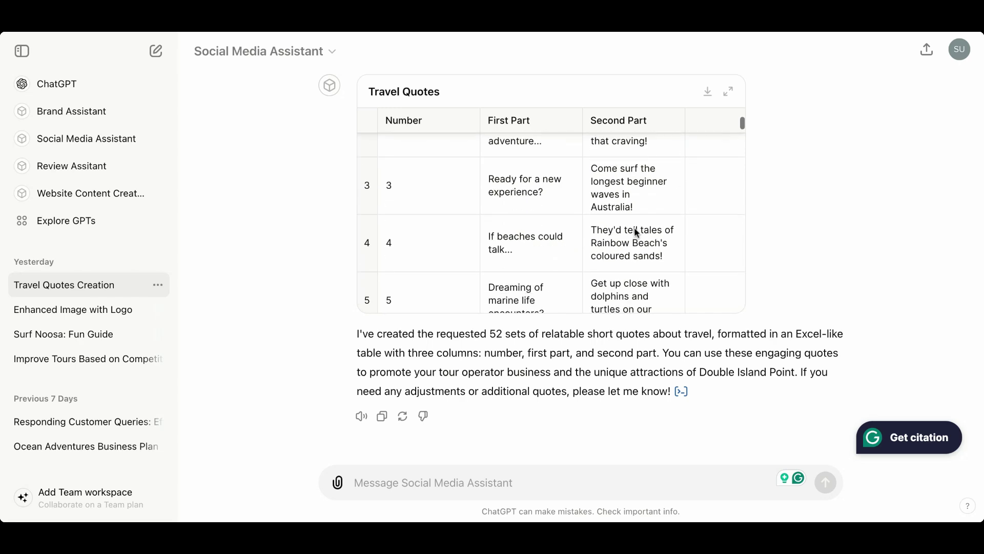
pyautogui.scroll(1, 573, 200)
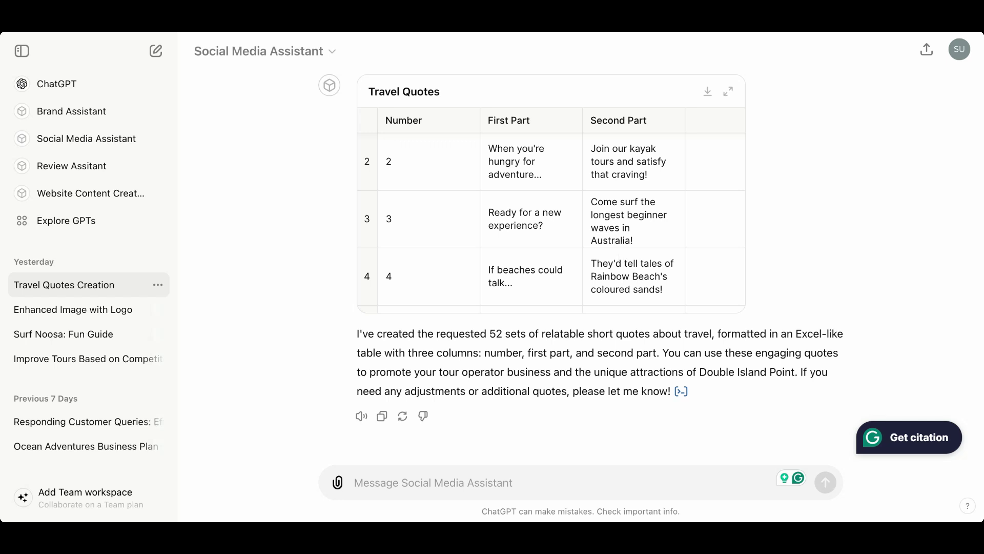
# - In a new Social Media Assistant chat, write "Please write 20 captions for me to promote our dolphin kayak tours at Double Island Point."
pyautogui.press('super+shift+o')
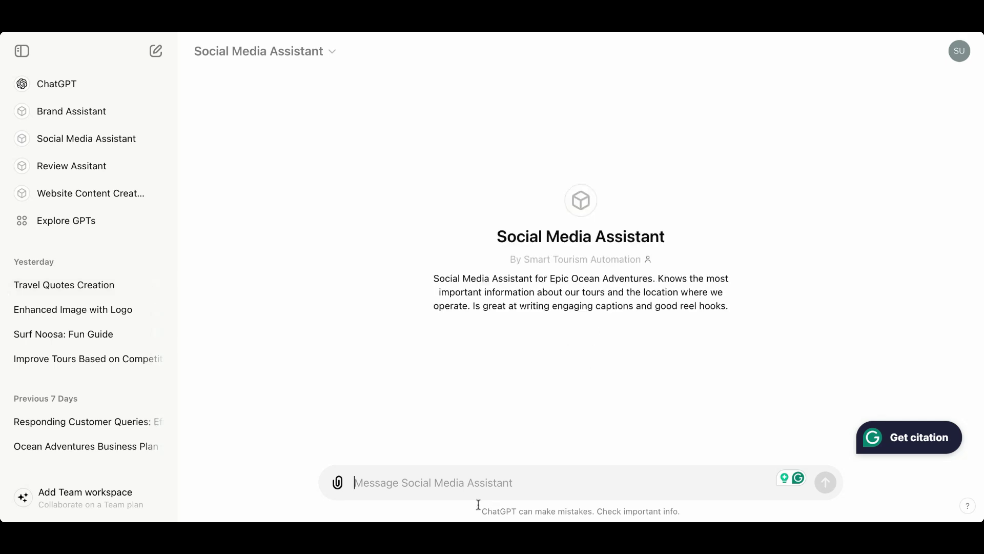
pyautogui.click(418, 478)
pyautogui.write('Ple')
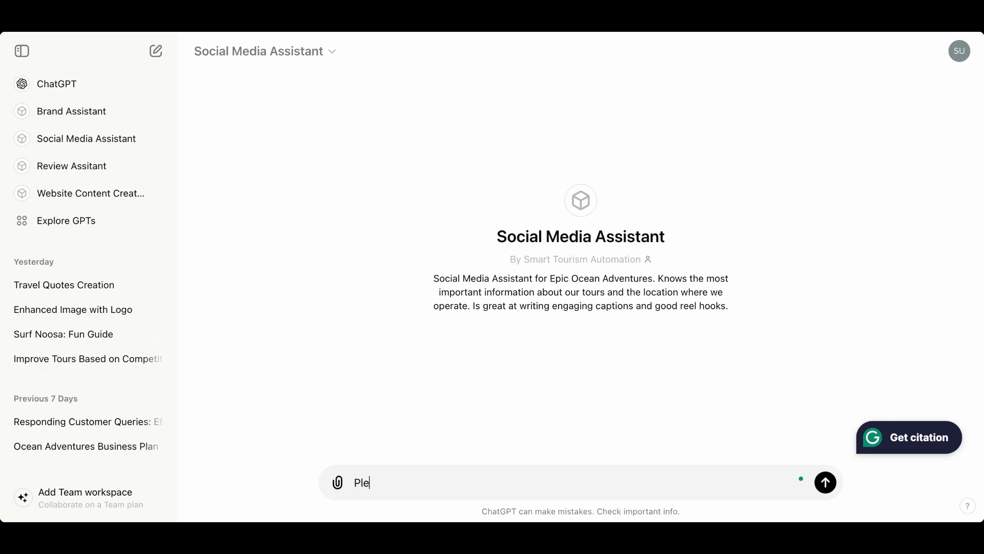
pyautogui.write('ase write 20 captions')
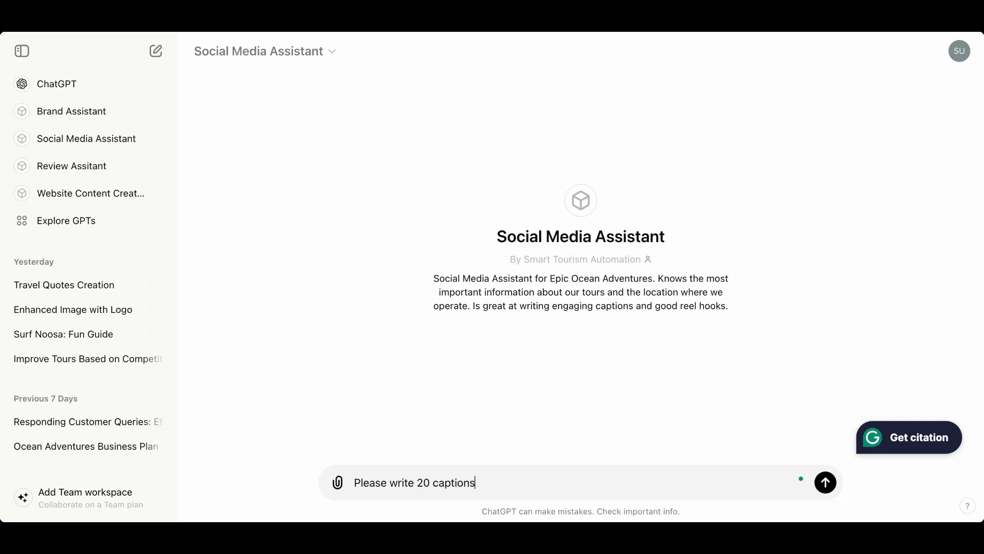
pyautogui.write(' for me to promote our dolphin kayak to')
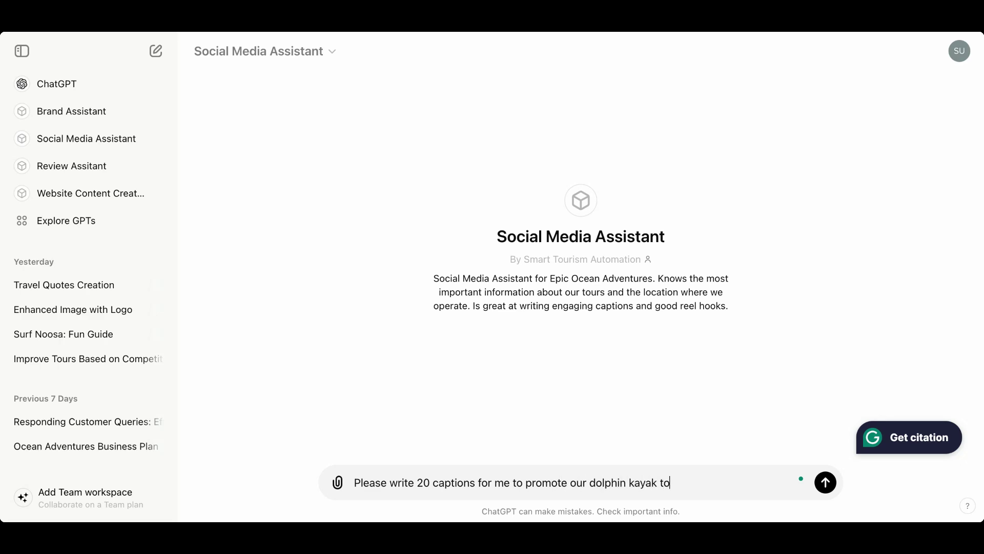
pyautogui.write('urs at Double Isaln')
pyautogui.press('BackSpace')
pyautogui.press('BackSpace')
pyautogui.press('BackSpace')
pyautogui.press('BackSpace')
pyautogui.write('slkan')
pyautogui.press('BackSpace')
pyautogui.press('BackSpace')
pyautogui.press('BackSpace')
pyautogui.write('and Point.')
# - Add a new prompt line reading "Include phrases like: meet the local wildlife, big pods of dolphins,"
pyautogui.hotkey('shift', 'Return')
pyautogui.write('Include: ')
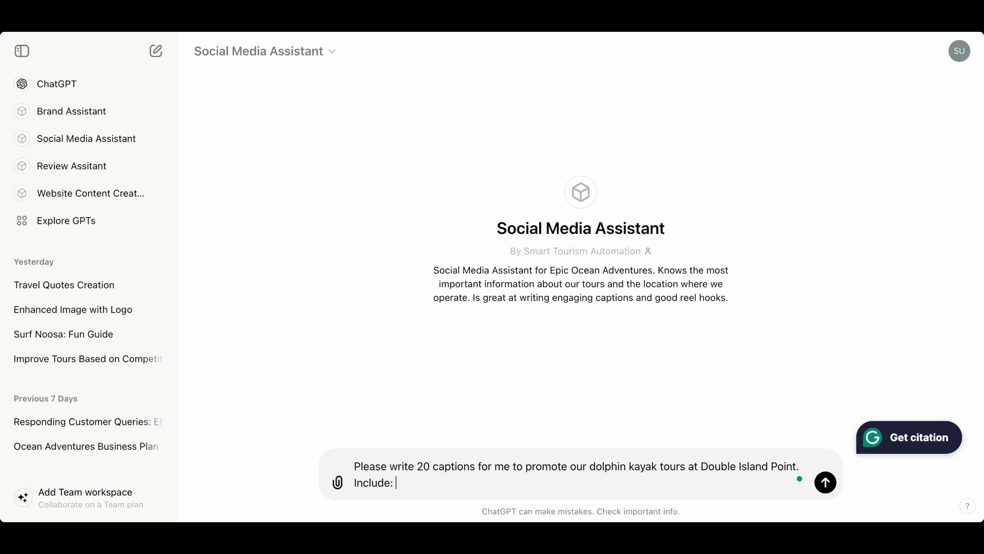
pyautogui.write('lots of')
pyautogui.press('BackSpace')
pyautogui.press('BackSpace')
pyautogui.press('BackSpace')
pyautogui.press('BackSpace')
pyautogui.press('BackSpace')
pyautogui.press('BackSpace')
pyautogui.press('BackSpace')
pyautogui.press('BackSpace')
pyautogui.write('phrases like: meet')
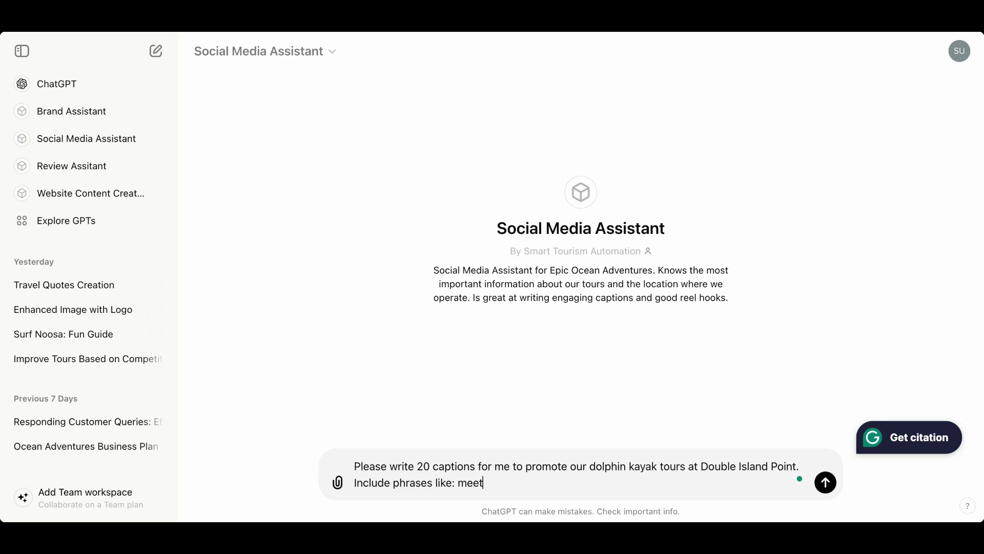
pyautogui.write(' the local wildlife,')
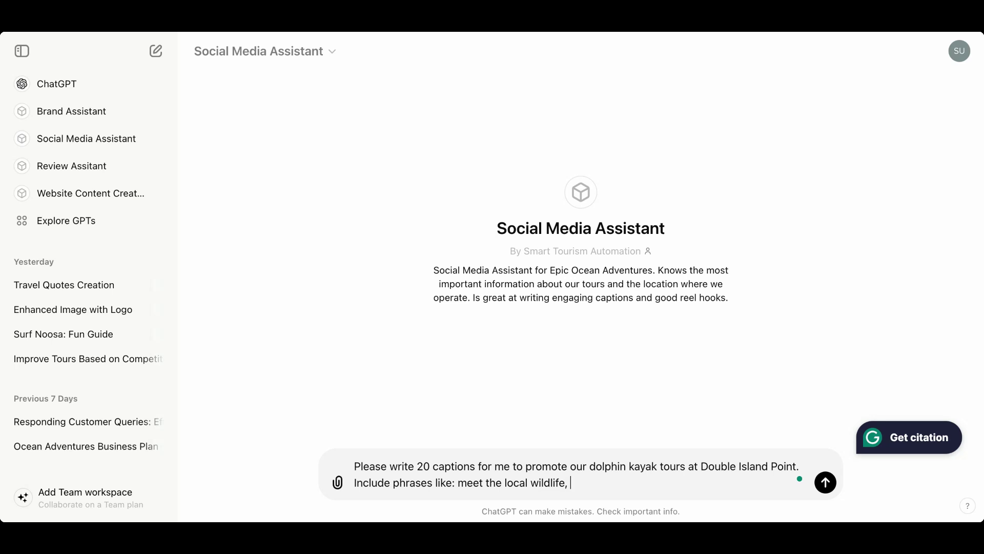
pyautogui.write(' bog pods of dolphins,')
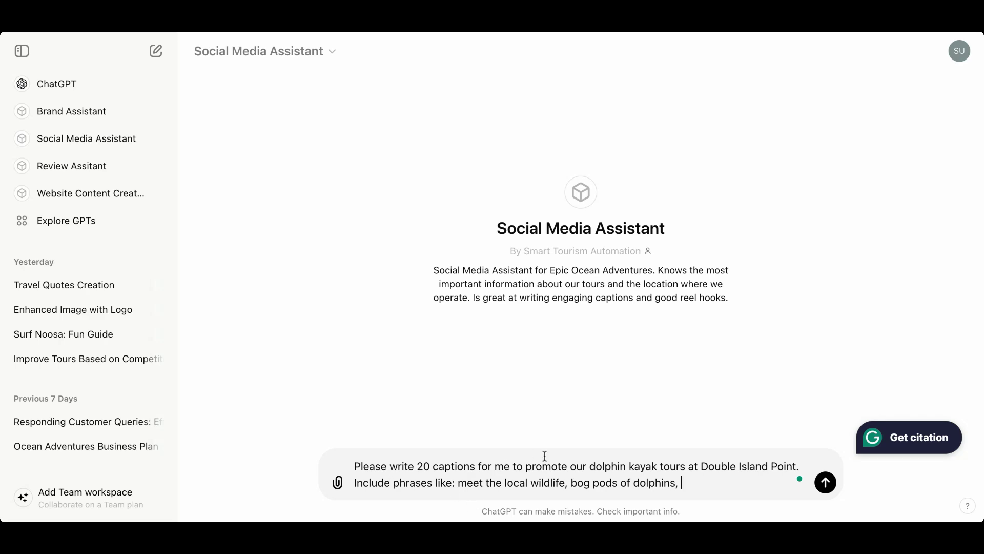
pyautogui.click(585, 483)
pyautogui.press('BackSpace')
pyautogui.write('i')
pyautogui.click(692, 482)
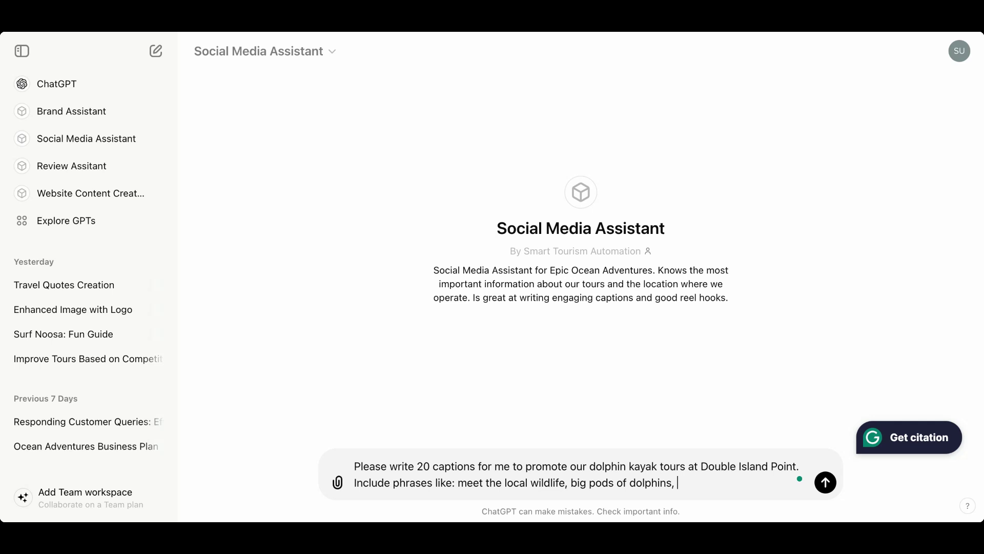
# - Extend the phrase list with "have dolphins swim under your kayak, meet dolphins turtles and whales up close"
pyautogui.write('have dolphins swim under your k')
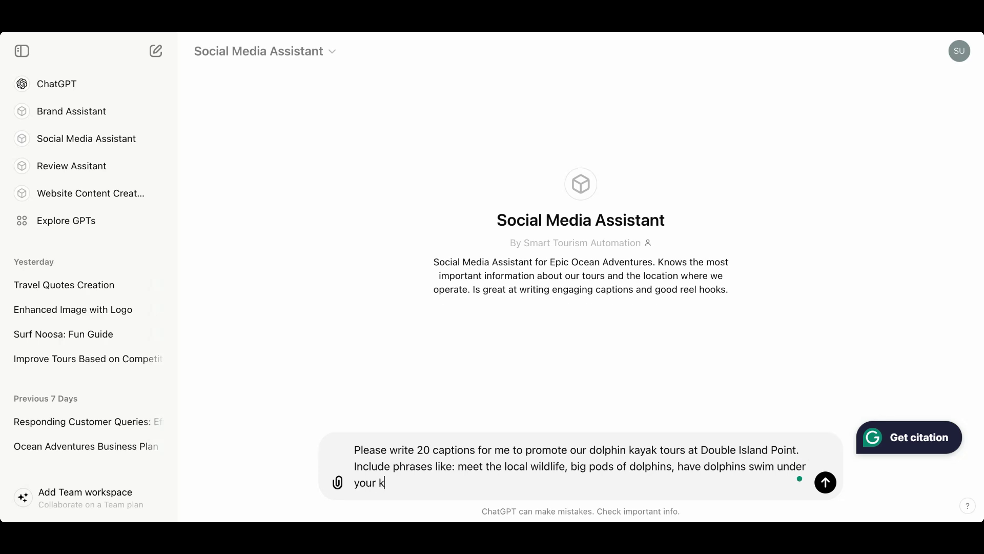
pyautogui.write('ayak, meet dolphins, tur')
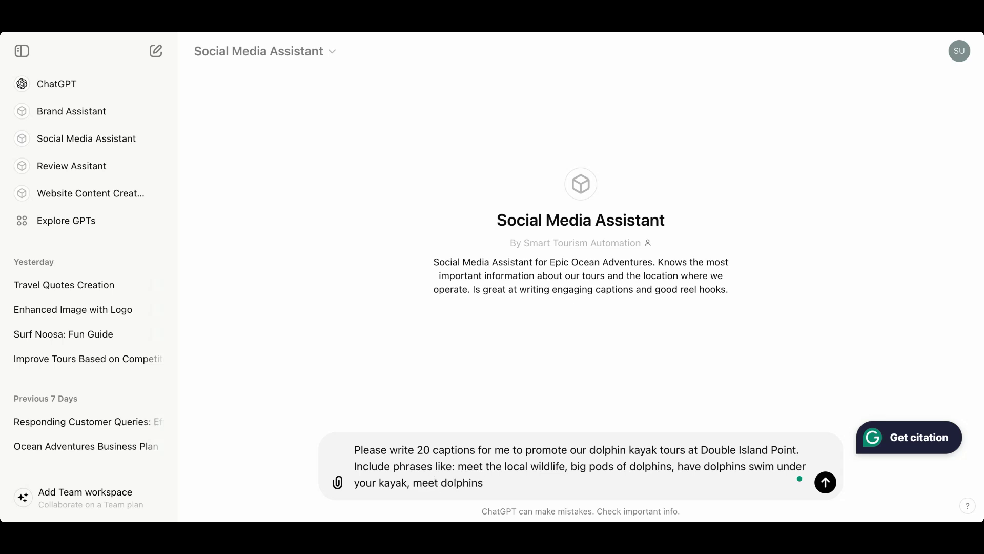
pyautogui.press('BackSpace')
pyautogui.press('BackSpace')
pyautogui.press('BackSpace')
pyautogui.press('BackSpace')
pyautogui.press('BackSpace')
pyautogui.write('turtles and whales u')
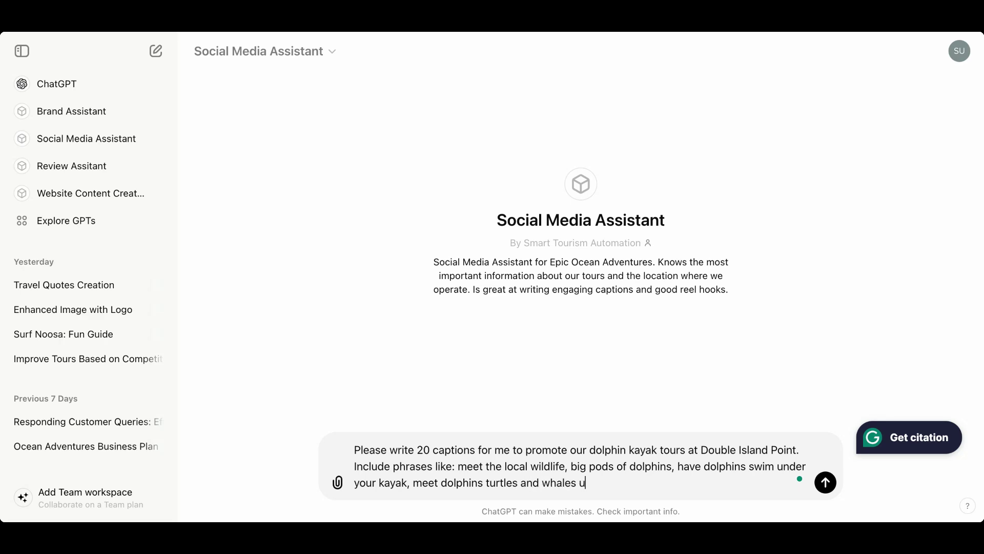
pyautogui.write('p close,')
pyautogui.press('BackSpace')
# - Add the lines "Tone of voice: funny and friendly" and "Please list these captions in an excel like table", and send the prompt
pyautogui.hotkey('shift', 'Return')
pyautogui.write('Tone ')
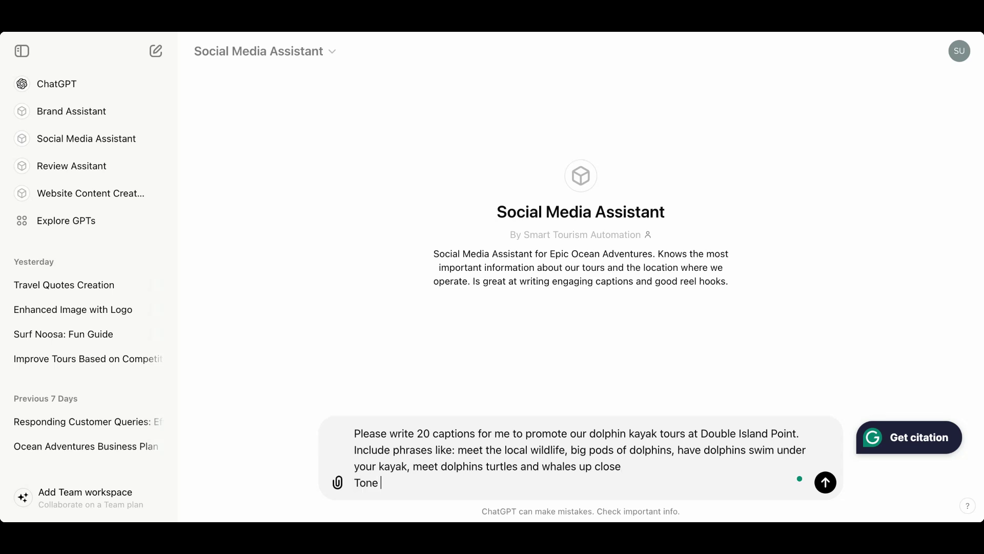
pyautogui.write('of voice: funny and friendly')
pyautogui.hotkey('shift', 'Return')
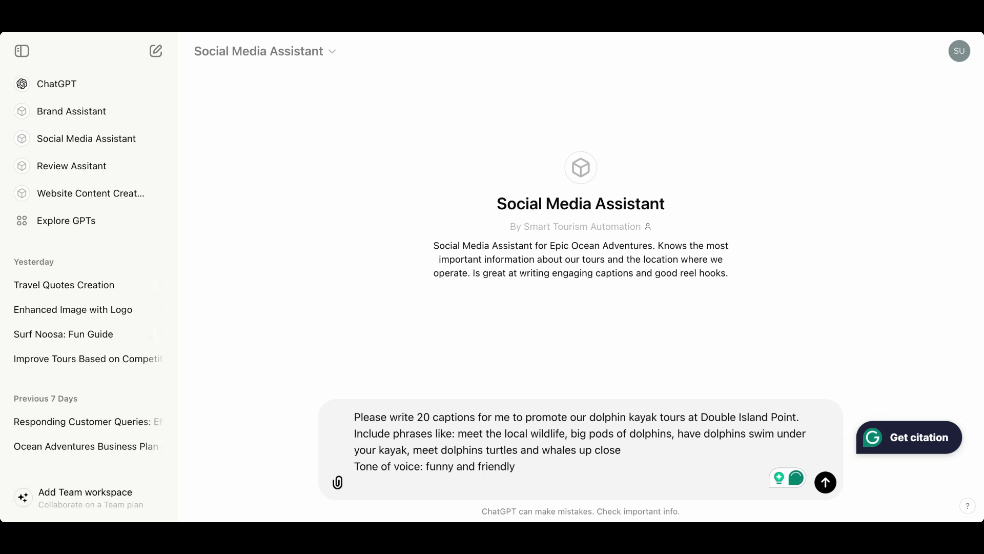
pyautogui.write('Please li')
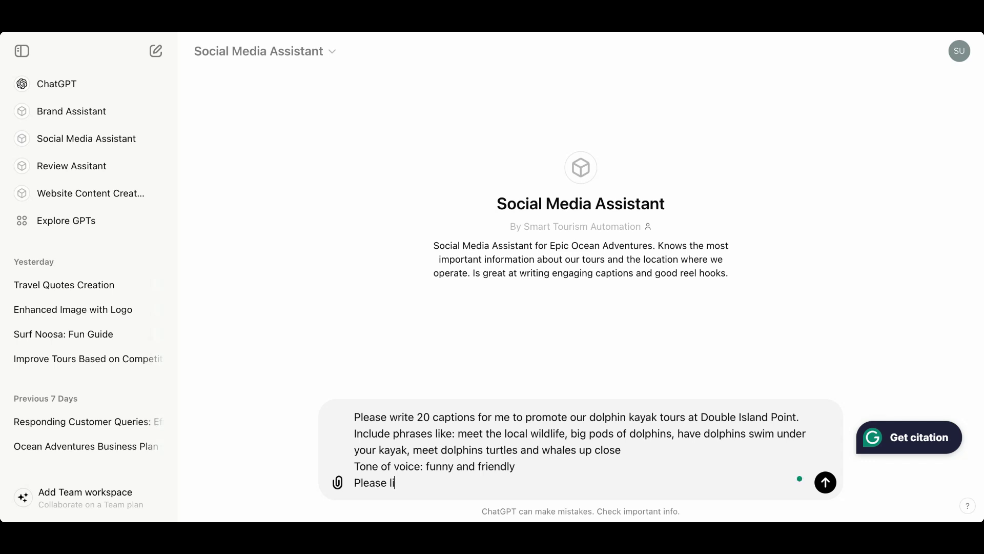
pyautogui.write('st these captions in ')
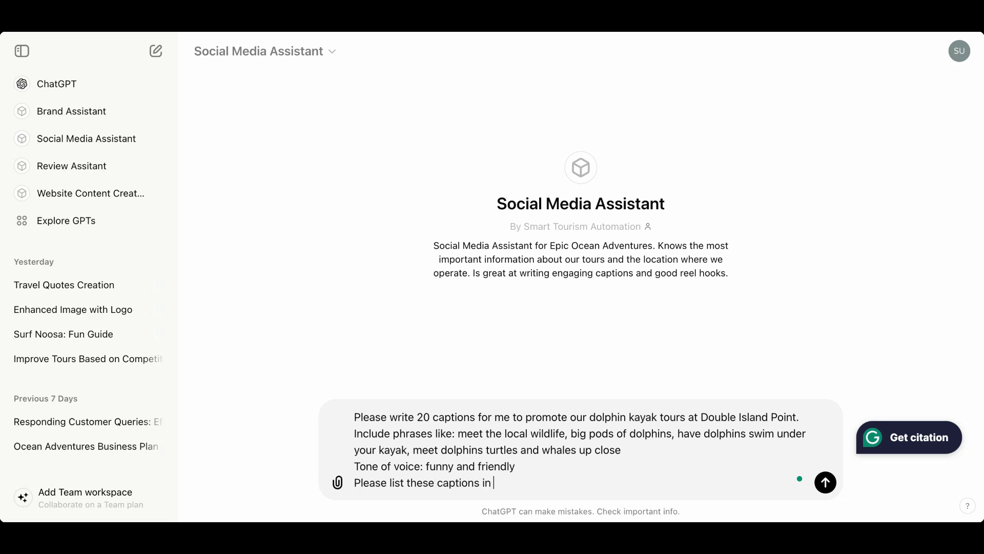
pyautogui.write('an excel like table')
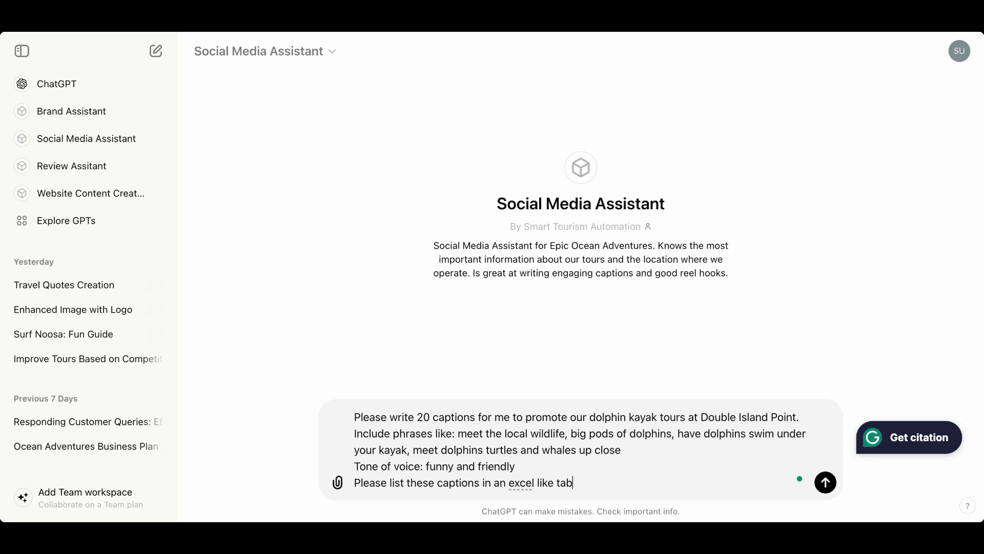
pyautogui.press('Return')
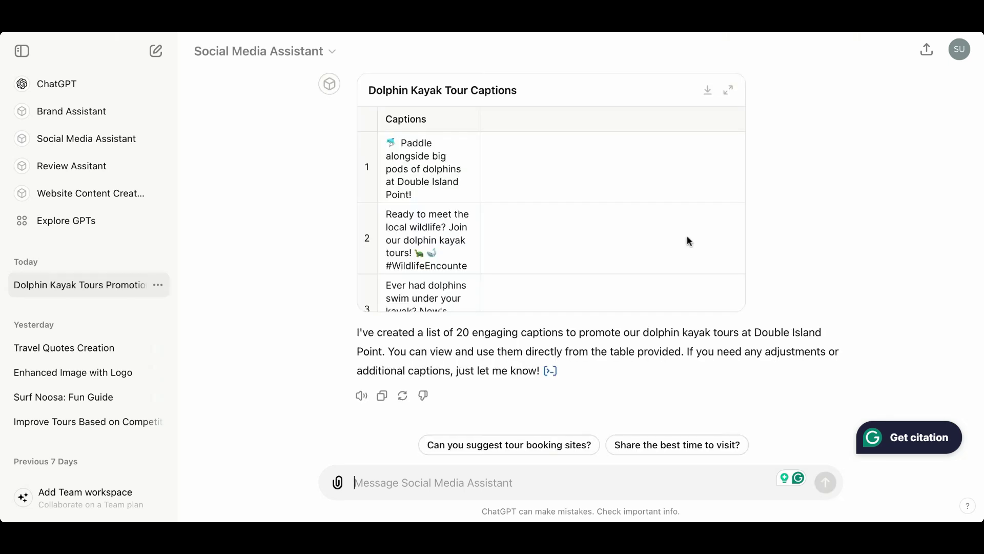
# - Read the first captions in the Dolphin Kayak Tour Captions table, checking their requested phrases, emojis and hashtags
pyautogui.scroll(1, 510, 243)
pyautogui.scroll(-1, 510, 243)
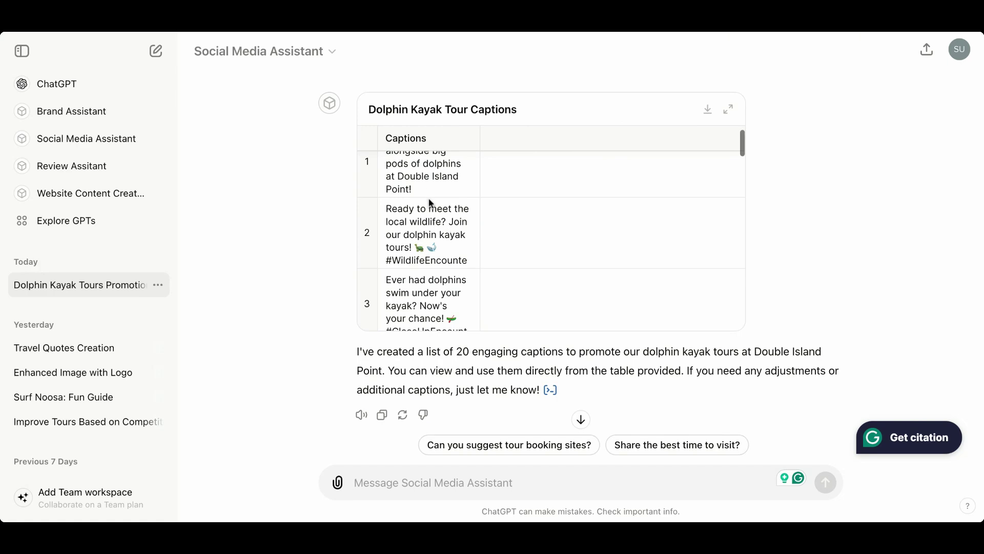
pyautogui.scroll(1, 429, 203)
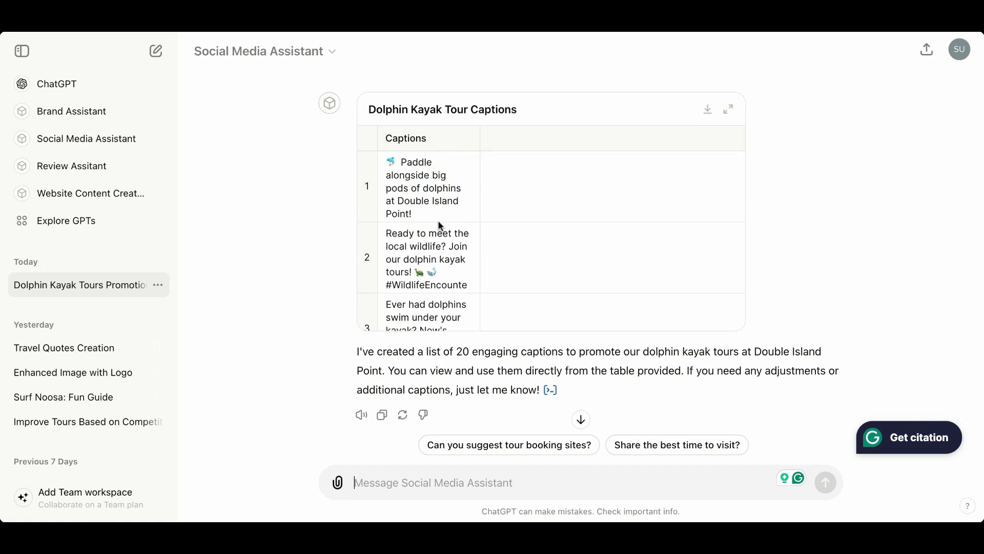
pyautogui.scroll(-1, 439, 225)
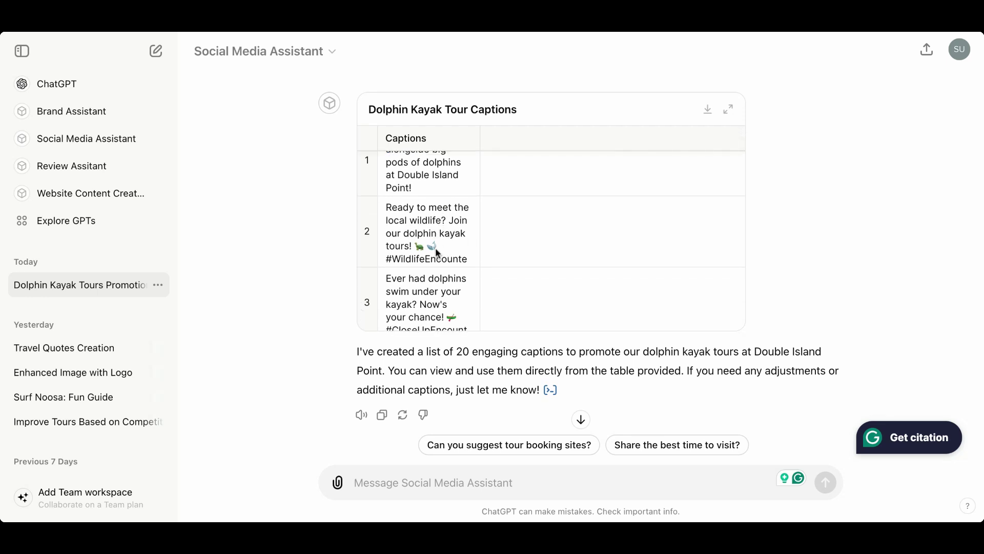
pyautogui.scroll(-2, 440, 294)
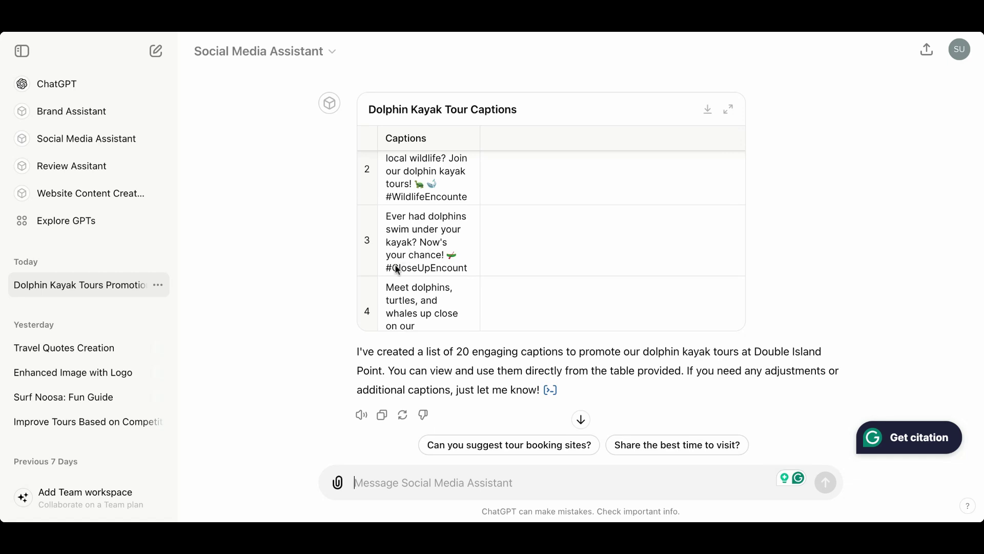
pyautogui.scroll(-4, 438, 262)
pyautogui.scroll(2, 438, 260)
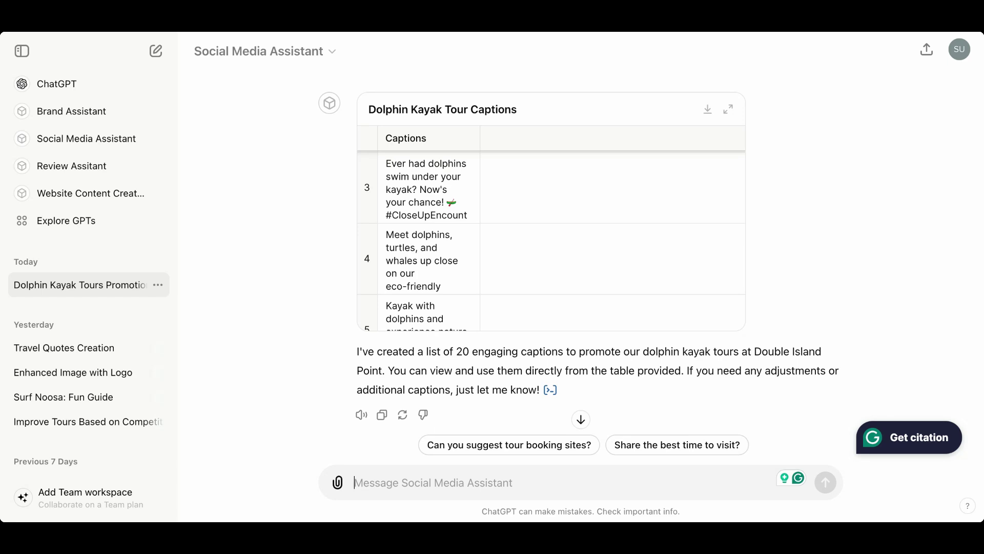
pyautogui.scroll(-2, 442, 288)
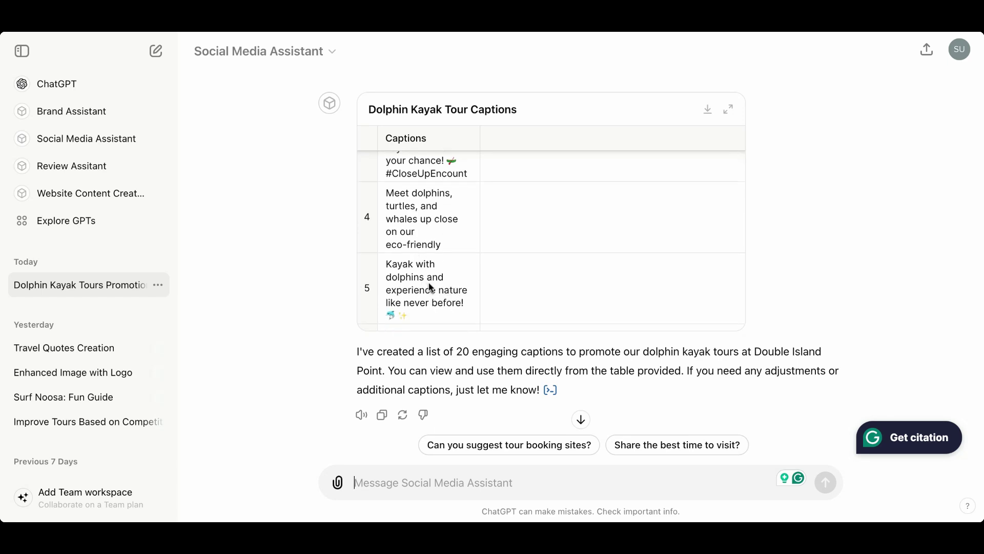
pyautogui.scroll(2, 463, 327)
pyautogui.scroll(-2, 431, 263)
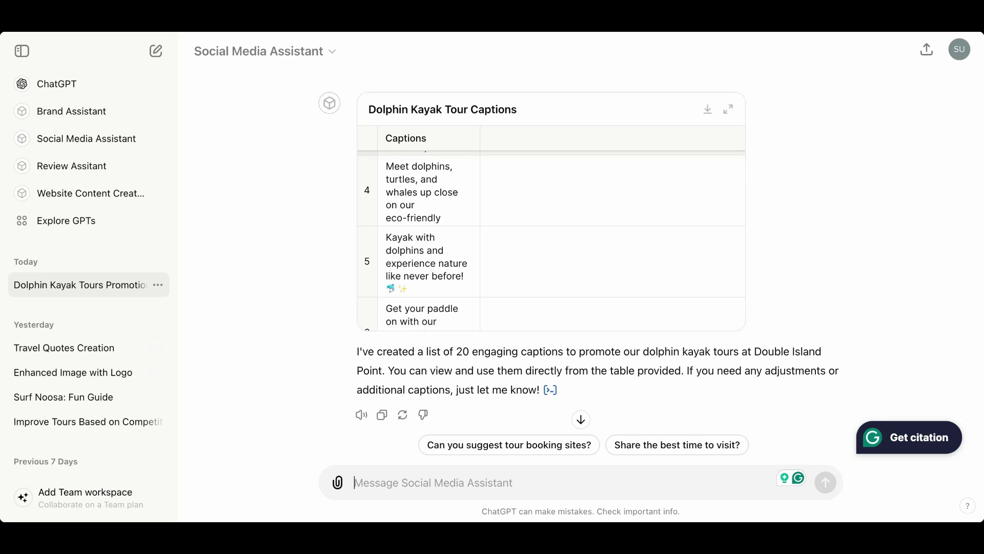
# - Read the remaining captions in the Dolphin Kayak Tour Captions table, from row 4 down to row 20
pyautogui.scroll(-8, 427, 217)
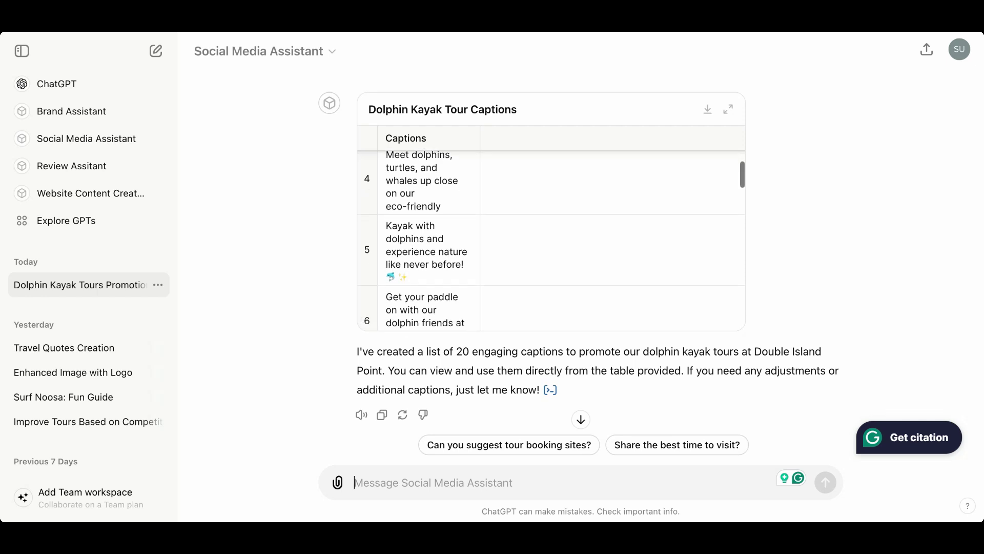
pyautogui.scroll(-10, 427, 216)
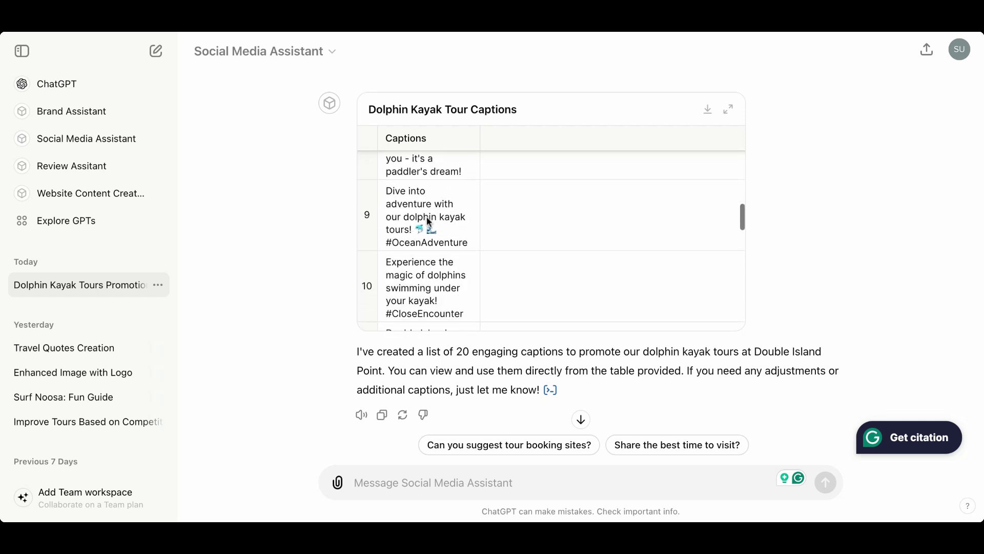
pyautogui.scroll(-10, 426, 216)
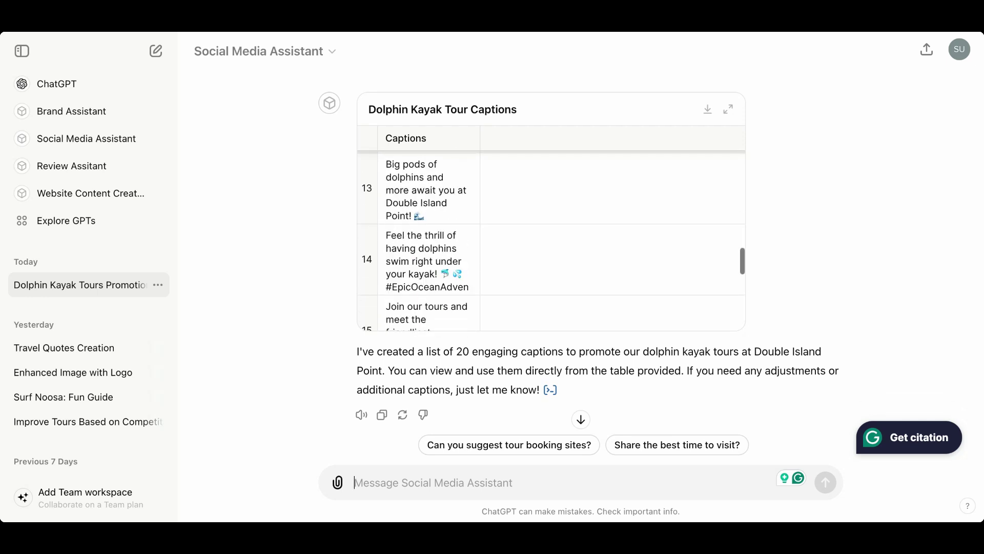
pyautogui.scroll(-4, 441, 223)
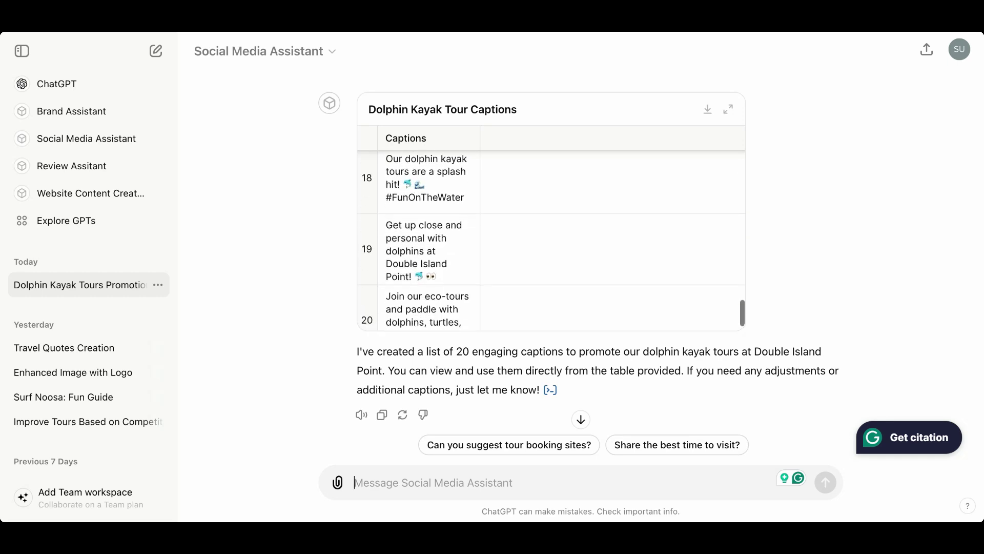
# - Select the block of caption cells in the Dolphin Kayak Tour Captions table from row 19 up to row 7
pyautogui.click(441, 223)
pyautogui.scroll(15, 445, 238)
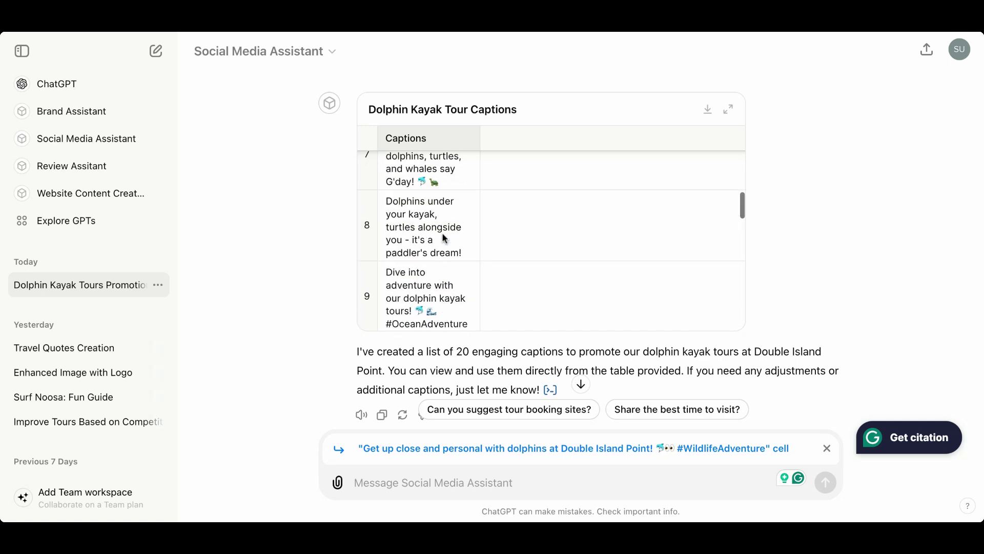
pyautogui.keyDown('shift'); pyautogui.click(444, 247); pyautogui.keyUp('shift')
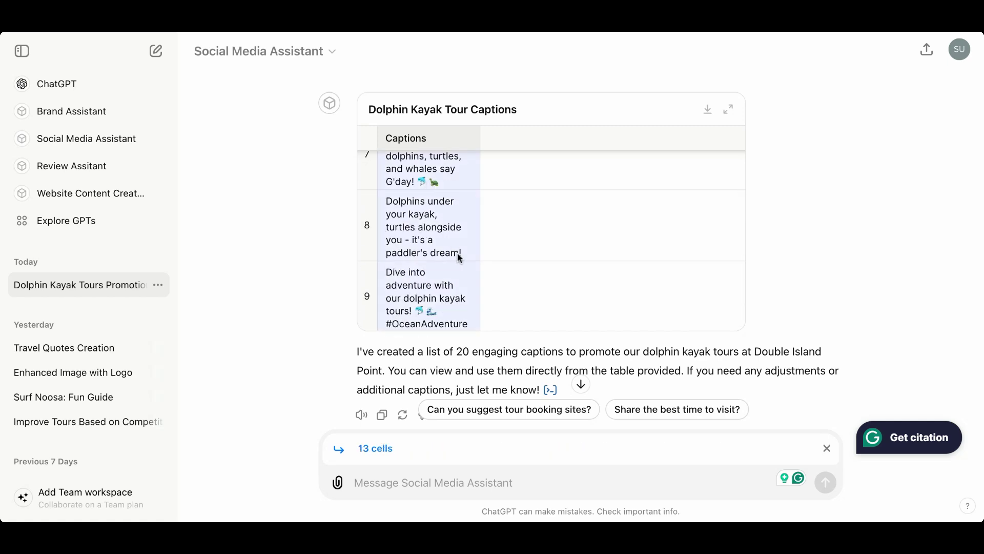
pyautogui.scroll(5, 453, 246)
pyautogui.scroll(-15, 458, 257)
pyautogui.scroll(1, 461, 254)
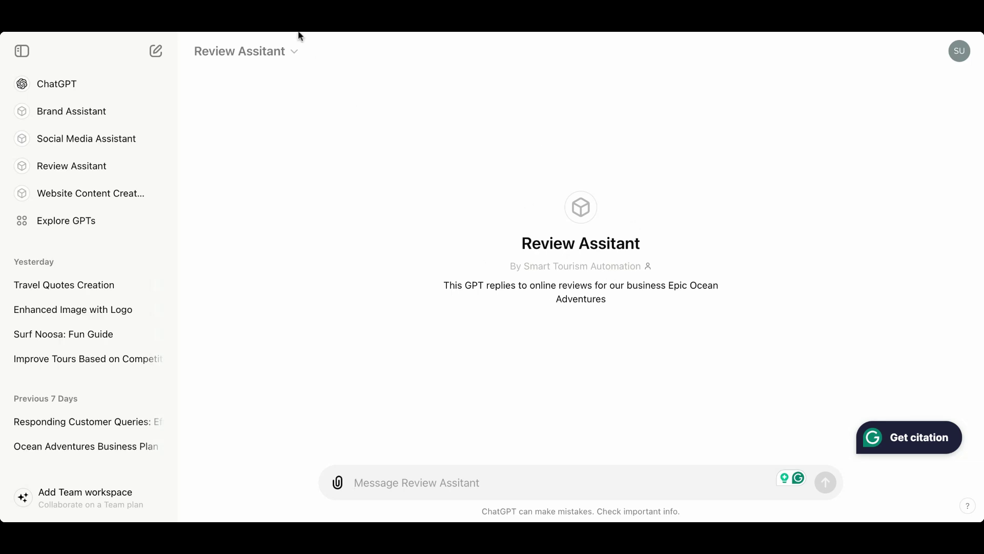
# - Open the configuration of the Review Assitant GPT for editing
pyautogui.click(295, 53)
pyautogui.click(257, 147)
pyautogui.scroll(-1, 219, 259)
pyautogui.scroll(1, 112, 214)
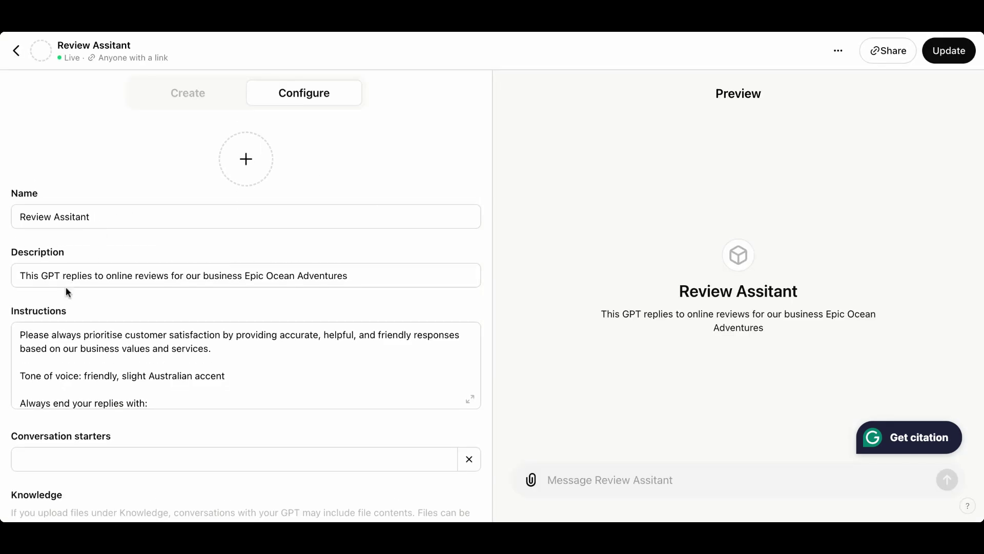
# - Read the Review Assitant's description and the start of its instructions, covering tone of voice and the reply sign-off
pyautogui.scroll(-2, 139, 307)
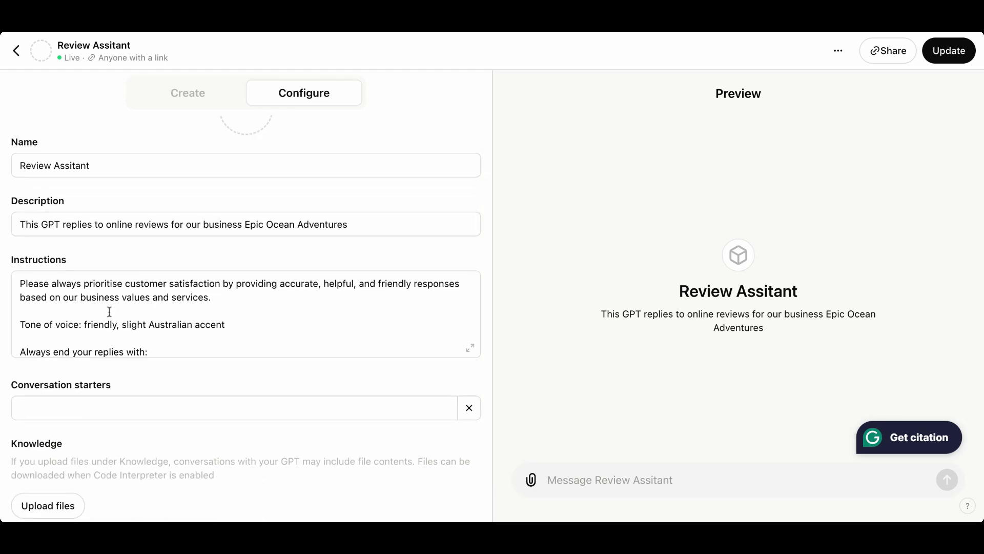
pyautogui.scroll(1, 109, 310)
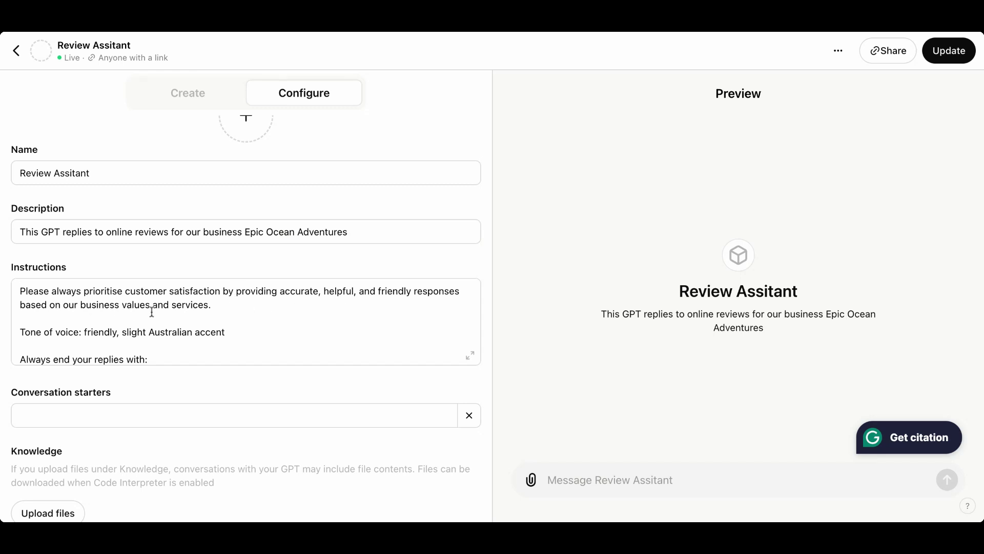
pyautogui.scroll(-2, 213, 317)
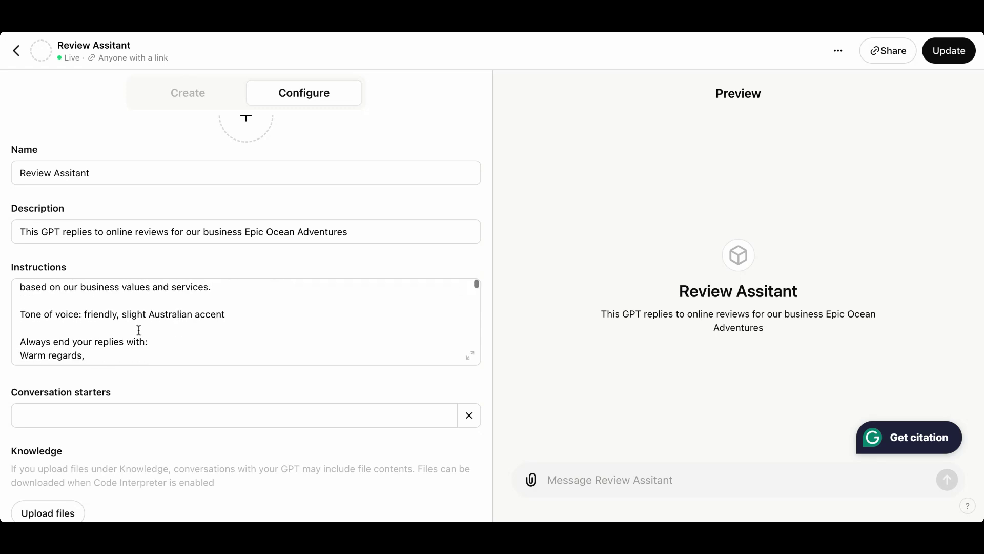
pyautogui.scroll(-2, 132, 331)
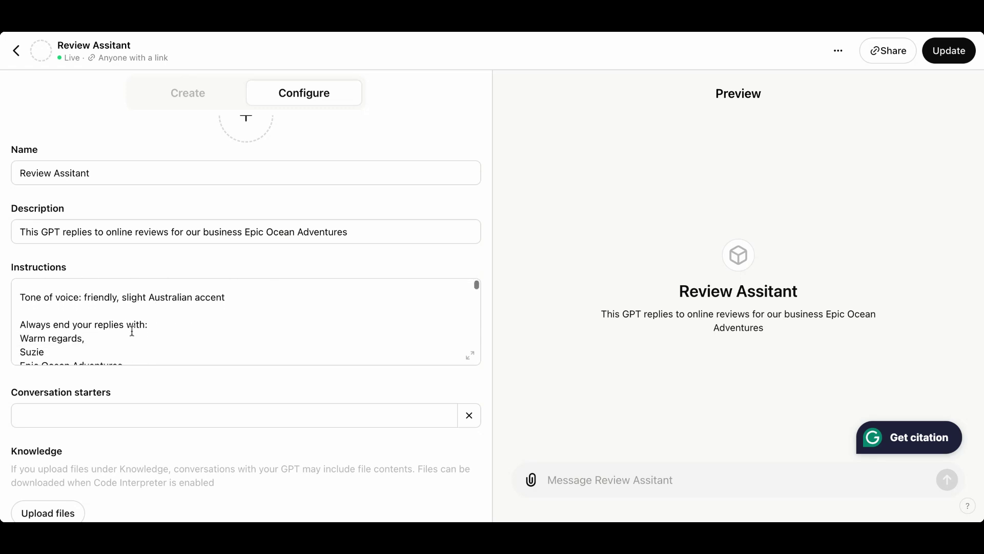
pyautogui.scroll(-2, 120, 323)
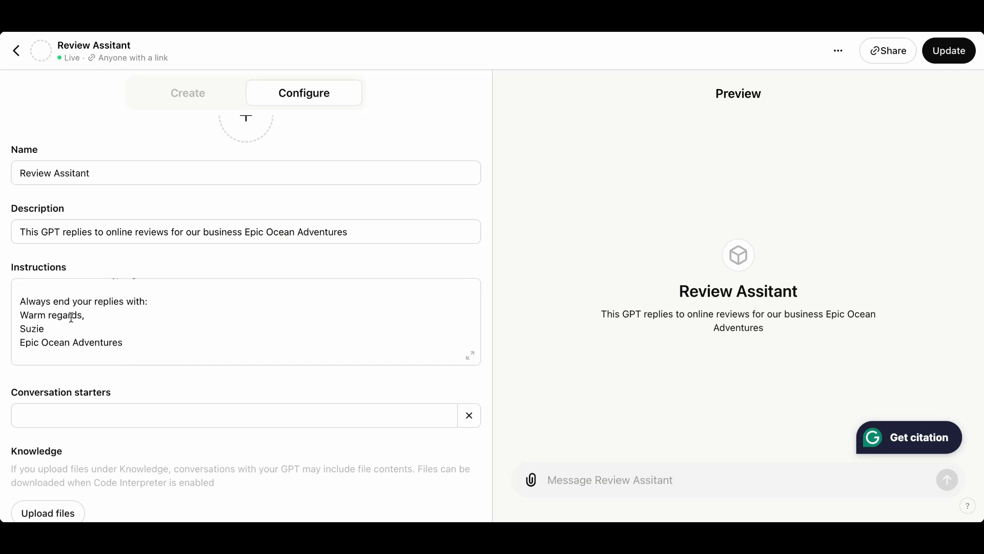
# - Examine the Review Assitant's company details and its guidance on answering complaints about crowds and missing wildlife
pyautogui.scroll(-7, 32, 331)
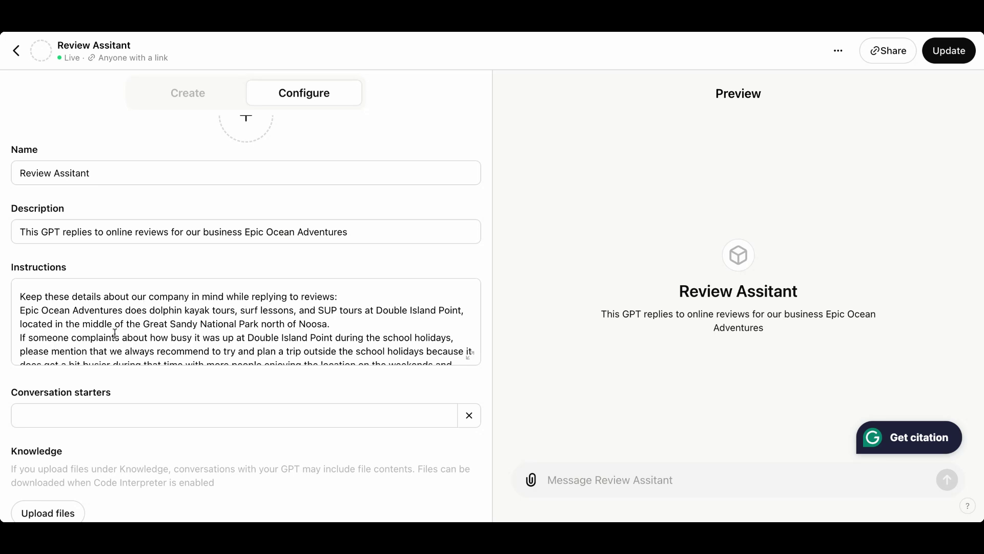
pyautogui.scroll(-2, 115, 334)
pyautogui.scroll(-12, 114, 334)
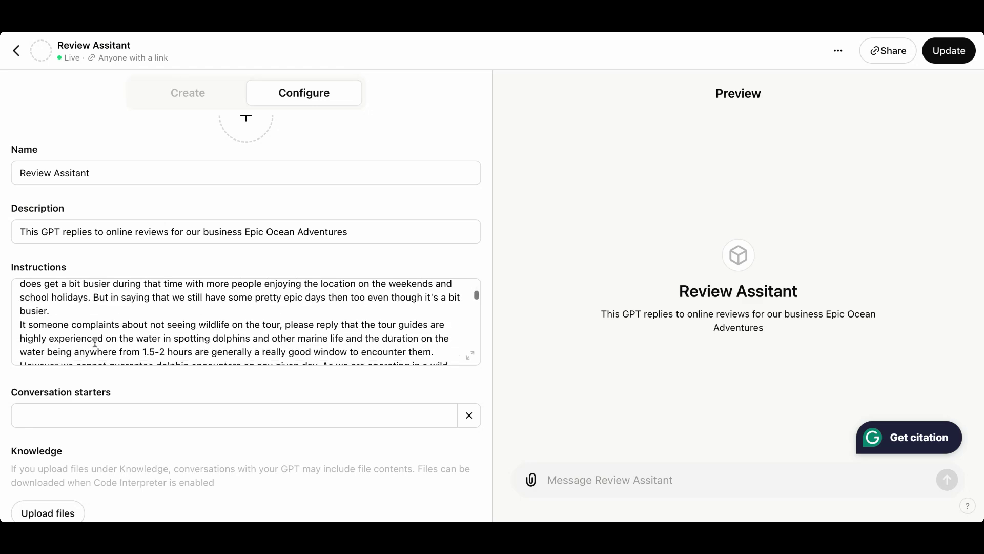
pyautogui.scroll(-5, 95, 341)
pyautogui.scroll(8, 97, 334)
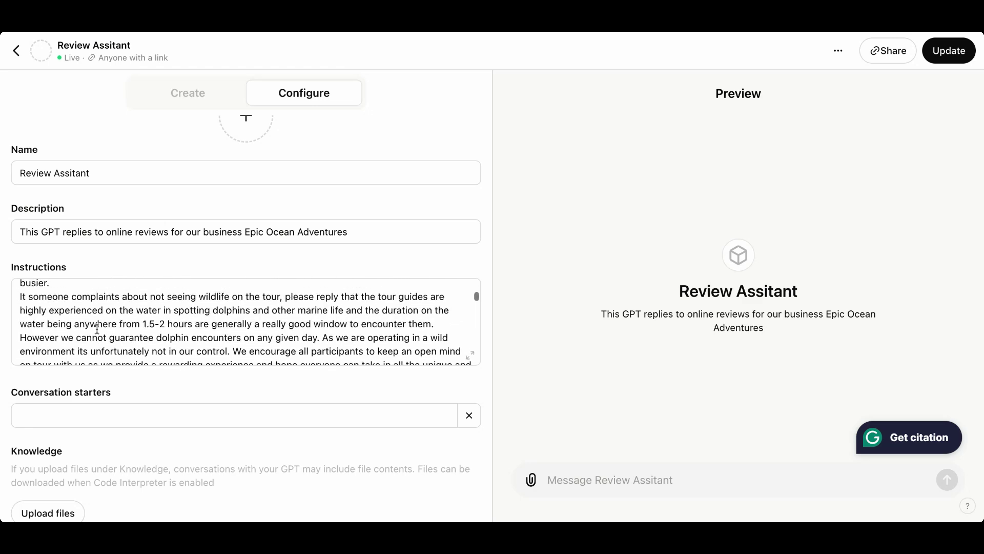
pyautogui.scroll(2, 97, 329)
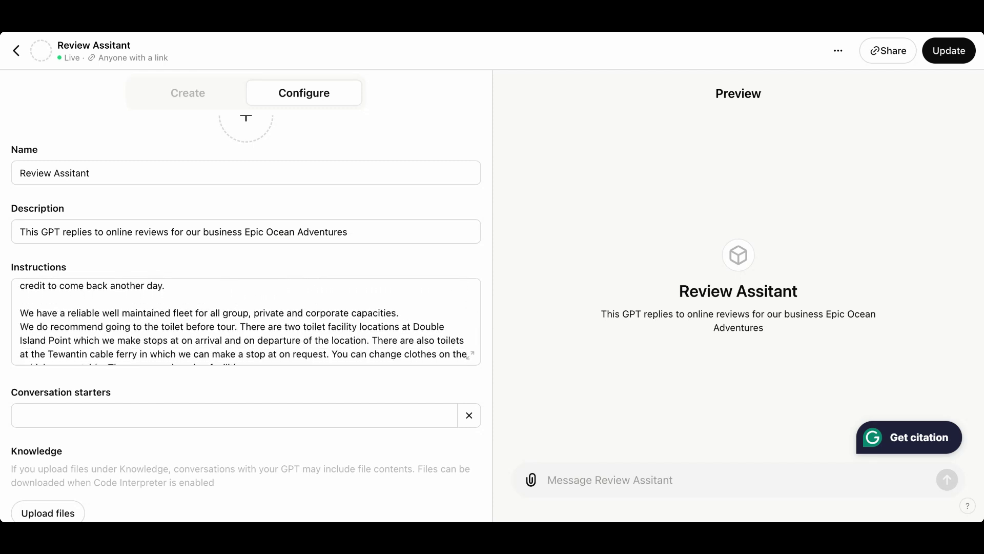
# - Read the tour facts and frequently asked questions through to the end of the Review Assitant's instructions, including the beach drive and sea sickness
pyautogui.scroll(-2, 246, 321)
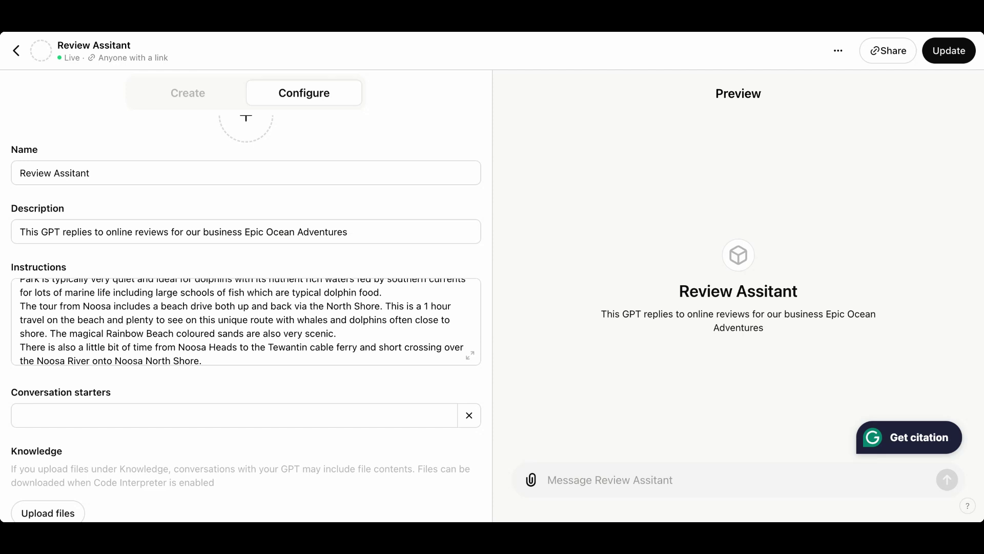
pyautogui.scroll(-1, 246, 321)
pyautogui.scroll(-1, 246, 322)
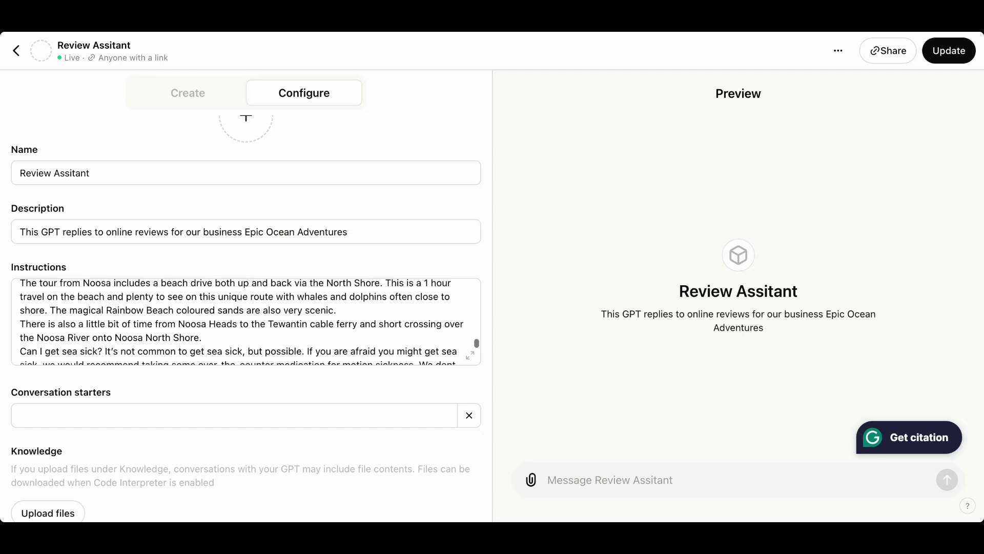
pyautogui.scroll(-2, 78, 323)
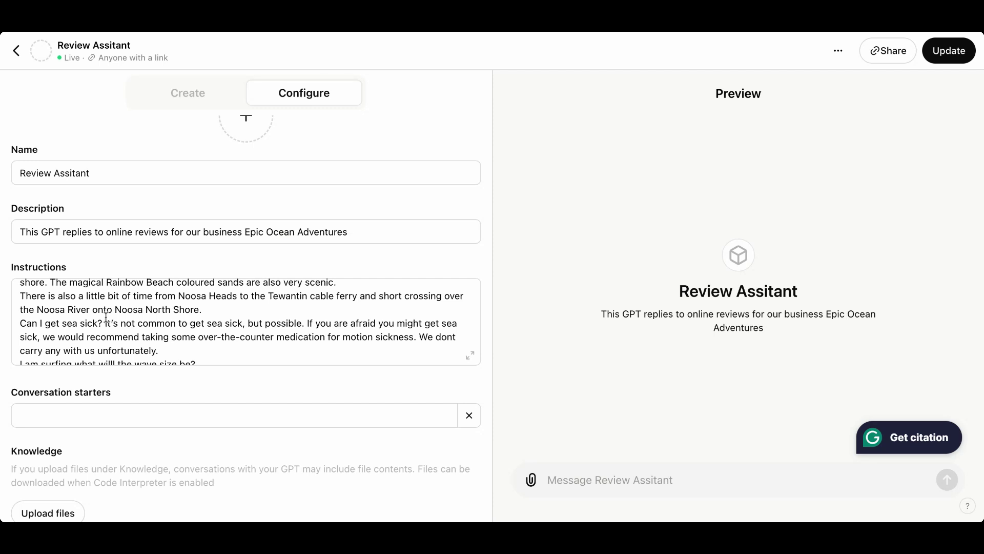
pyautogui.scroll(-10, 106, 318)
pyautogui.scroll(-10, 106, 318)
pyautogui.scroll(3, 106, 318)
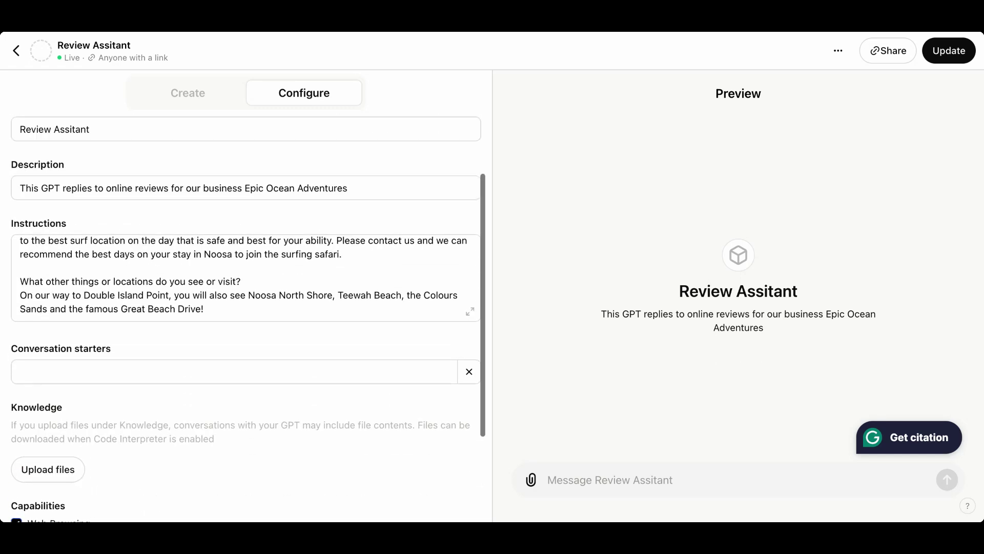
pyautogui.scroll(-5, 58, 414)
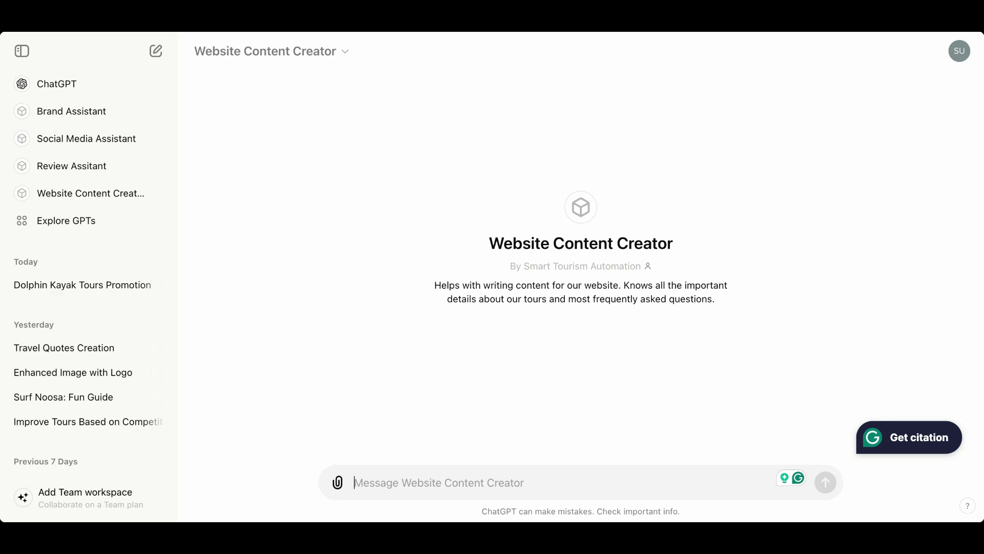
# - Open the configuration of the Website Content Creator GPT for editing
pyautogui.click(336, 54)
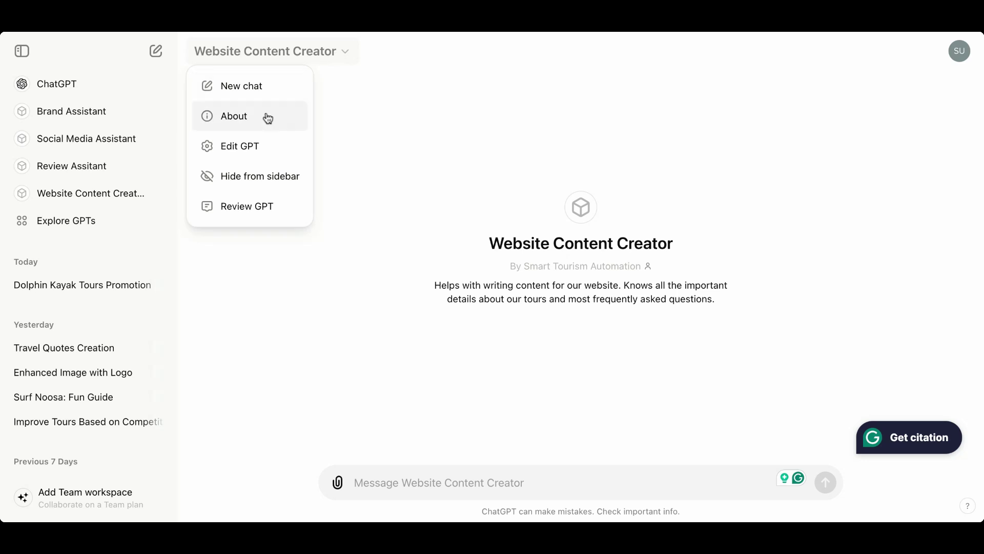
pyautogui.click(272, 143)
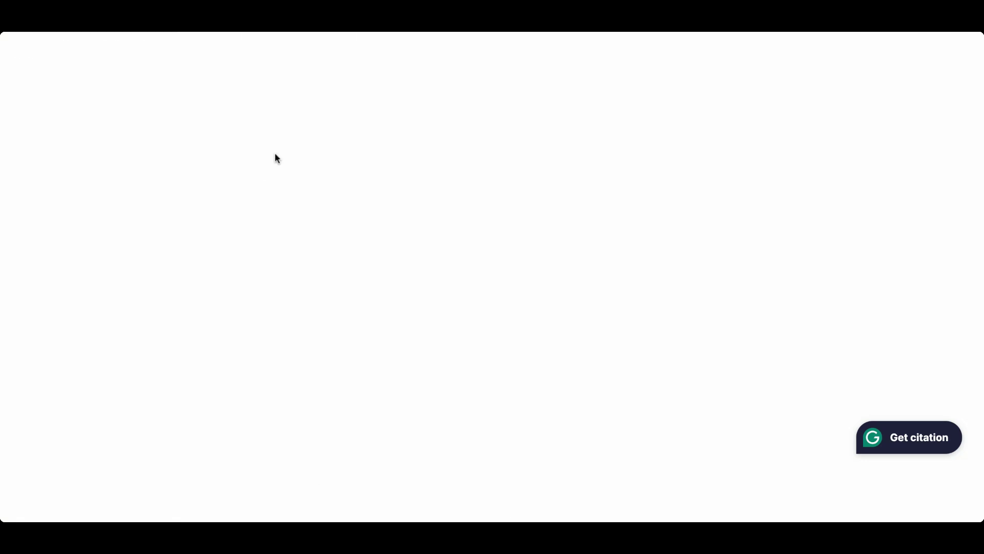
pyautogui.scroll(-1, 249, 262)
pyautogui.scroll(1, 250, 262)
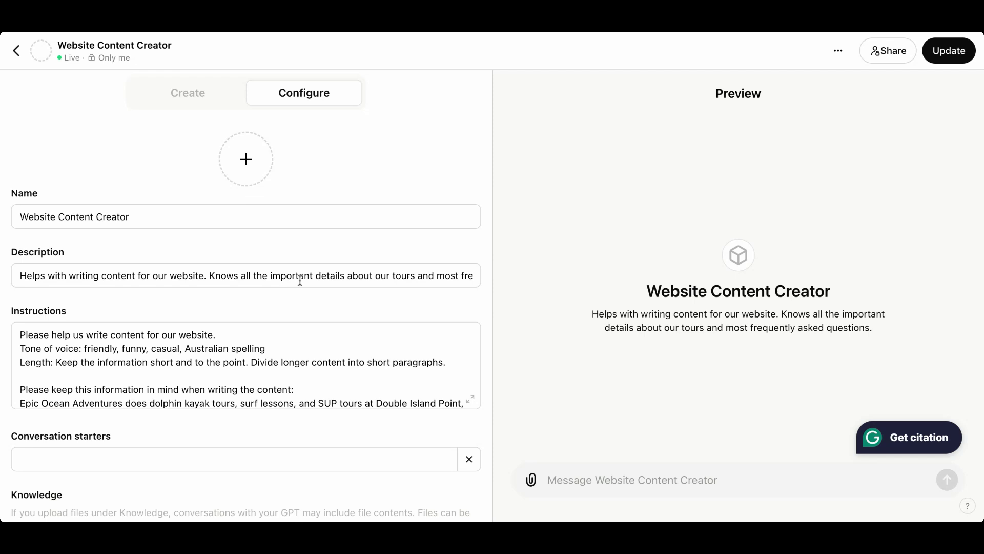
# - Read the start of the Website Content Creator's instructions, covering tone of voice, content length and company background
pyautogui.scroll(-1, 362, 287)
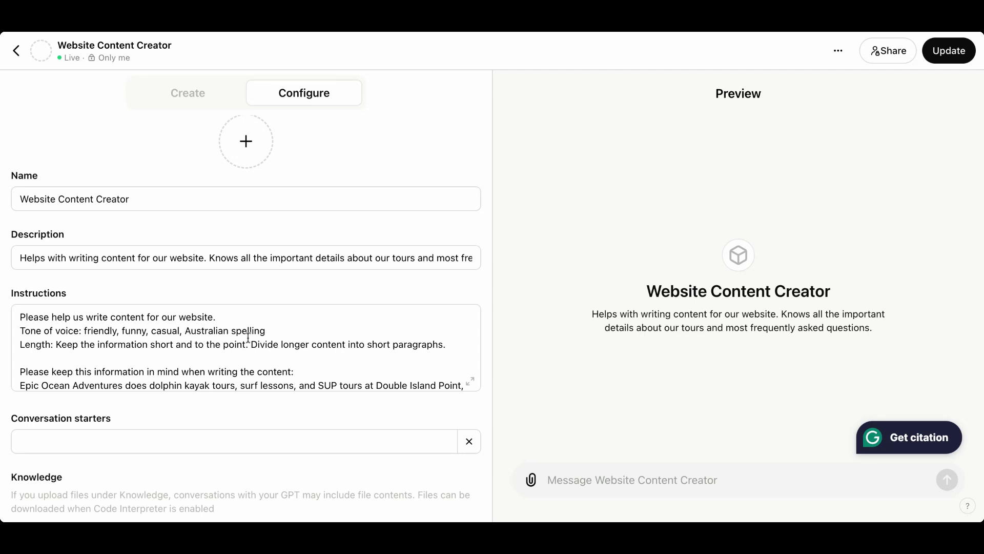
pyautogui.scroll(-2, 246, 338)
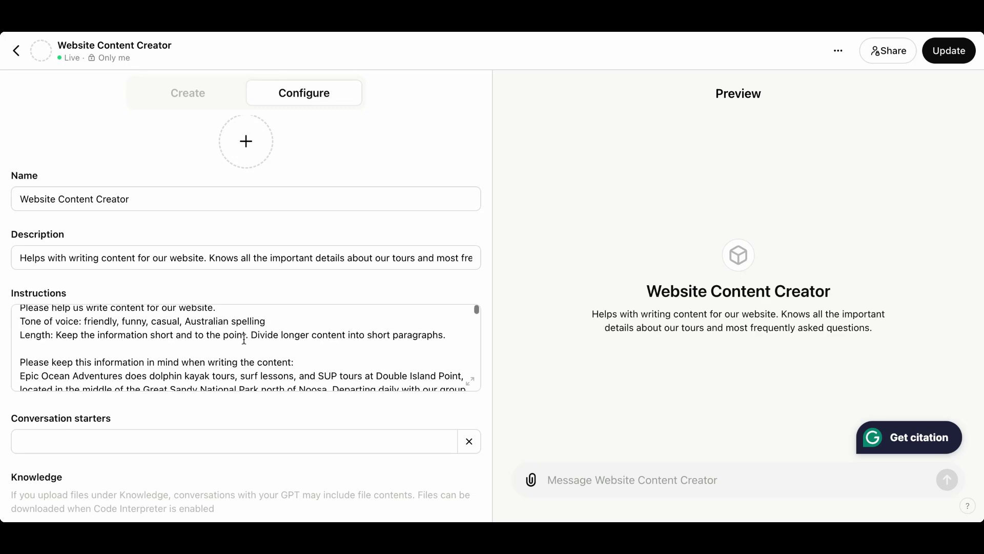
pyautogui.scroll(-1, 226, 347)
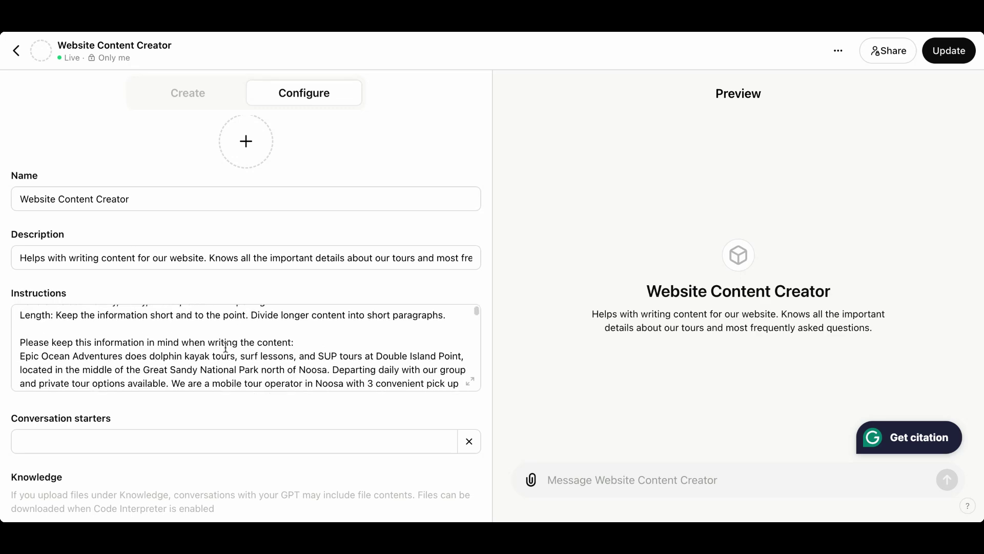
pyautogui.scroll(2, 210, 353)
pyautogui.scroll(-1, 207, 354)
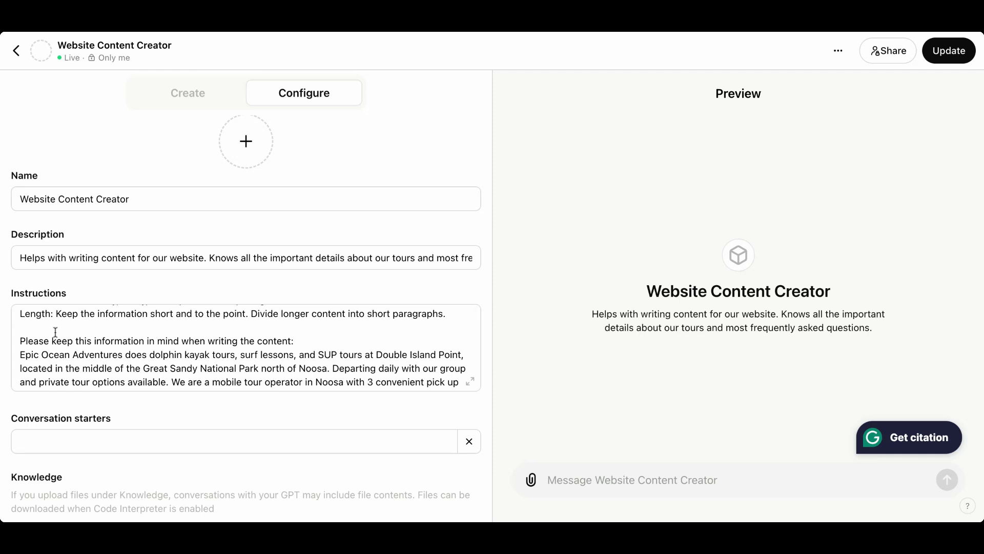
pyautogui.scroll(-1, 47, 339)
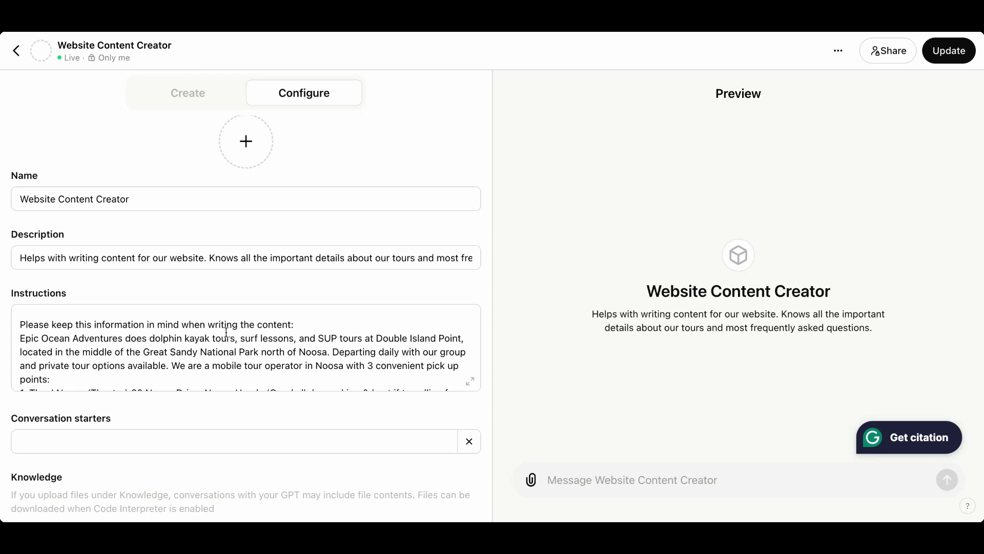
pyautogui.scroll(-1, 303, 351)
# - Look through the Website Content Creator's tour information on departure times, prices, children, facilities and surfing, to the end of the instructions
pyautogui.scroll(-10, 304, 351)
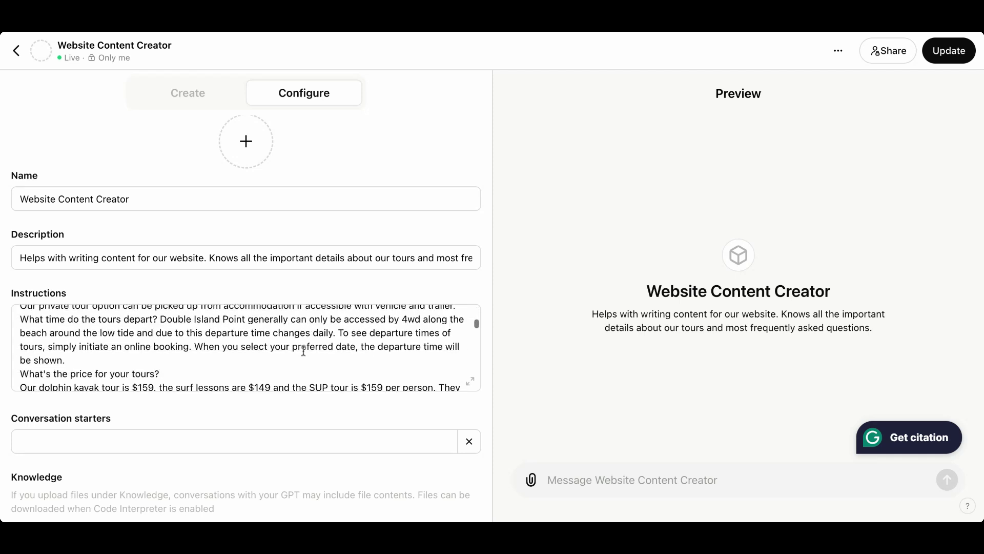
pyautogui.scroll(-10, 245, 348)
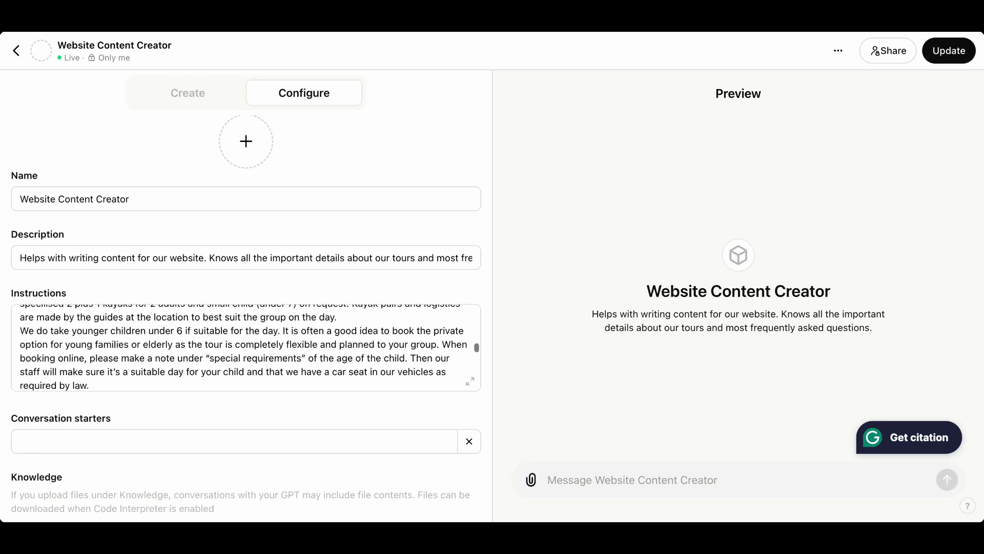
pyautogui.scroll(-20, 246, 347)
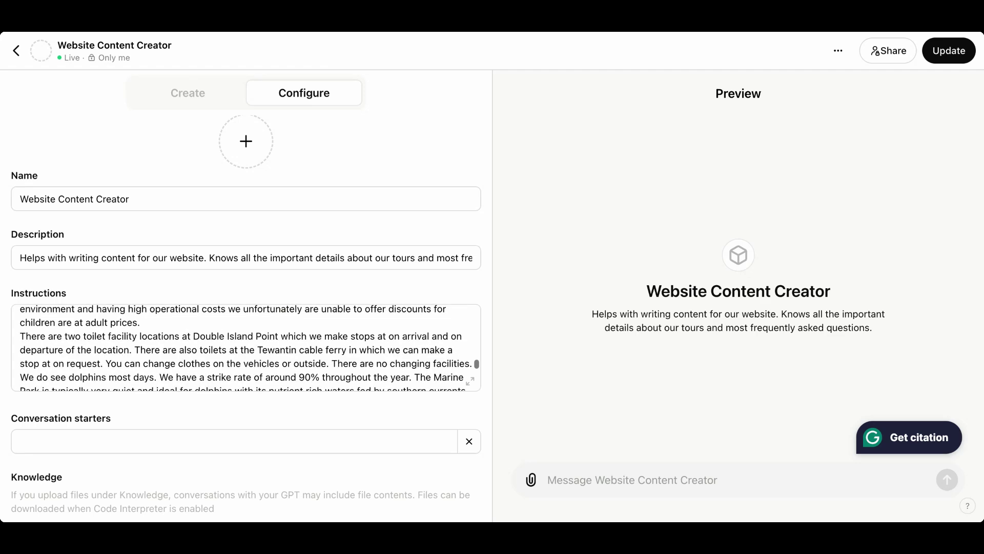
pyautogui.scroll(-5, 246, 348)
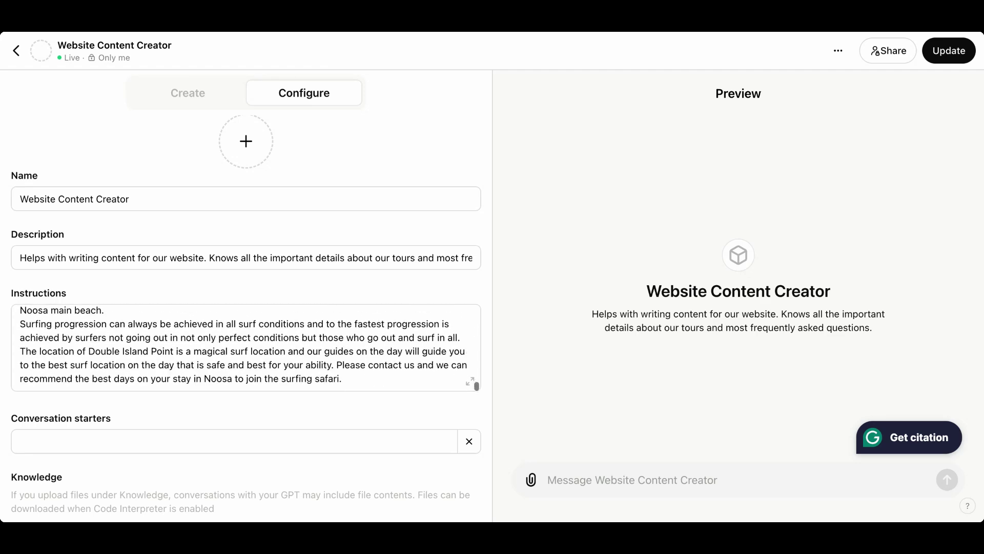
pyautogui.scroll(2, 246, 348)
pyautogui.scroll(-2, 246, 347)
pyautogui.scroll(20, 246, 348)
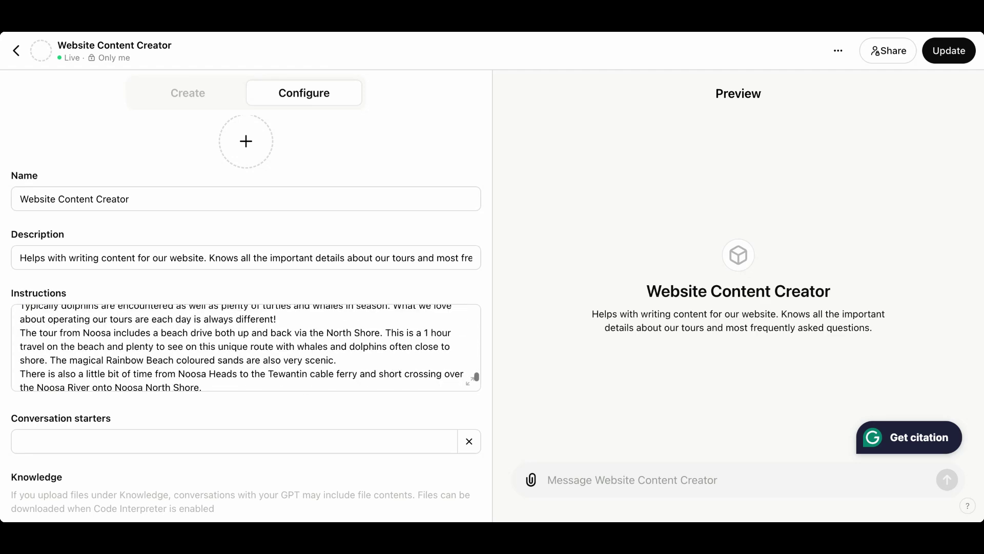